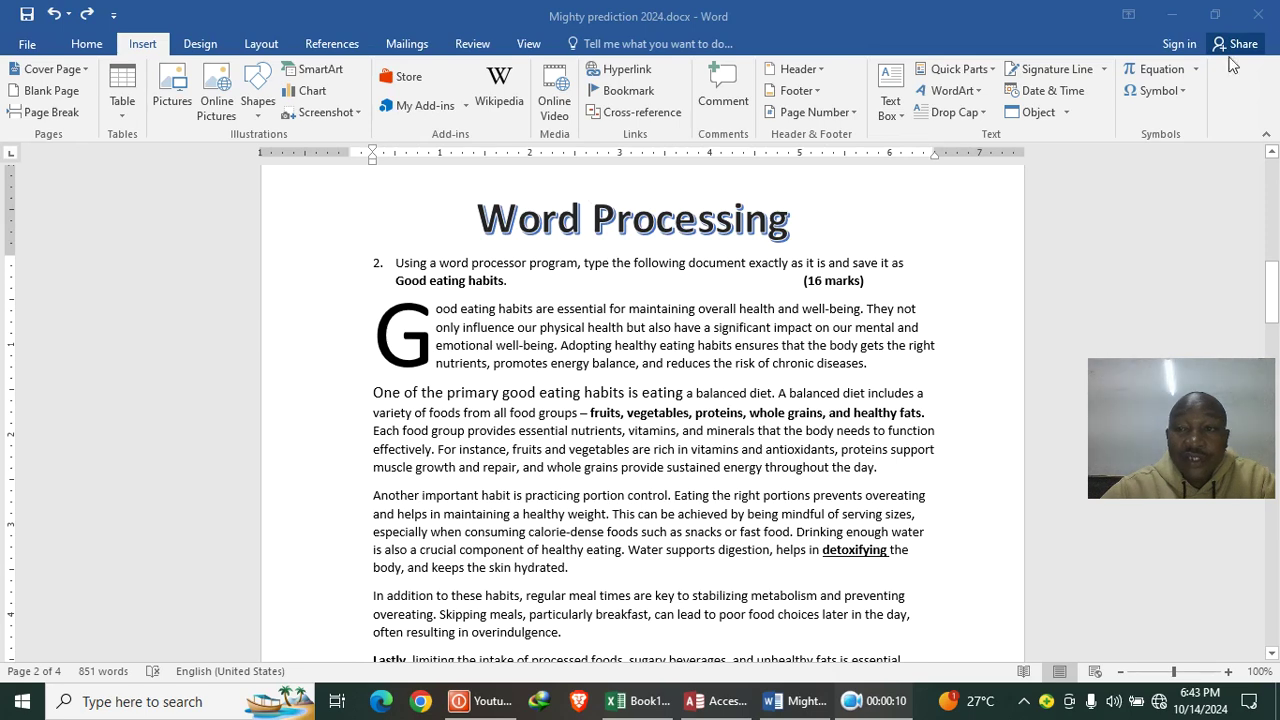
Step: Set the ribbon to auto-hide so the question document fills the screen
left_click(1136, 18)
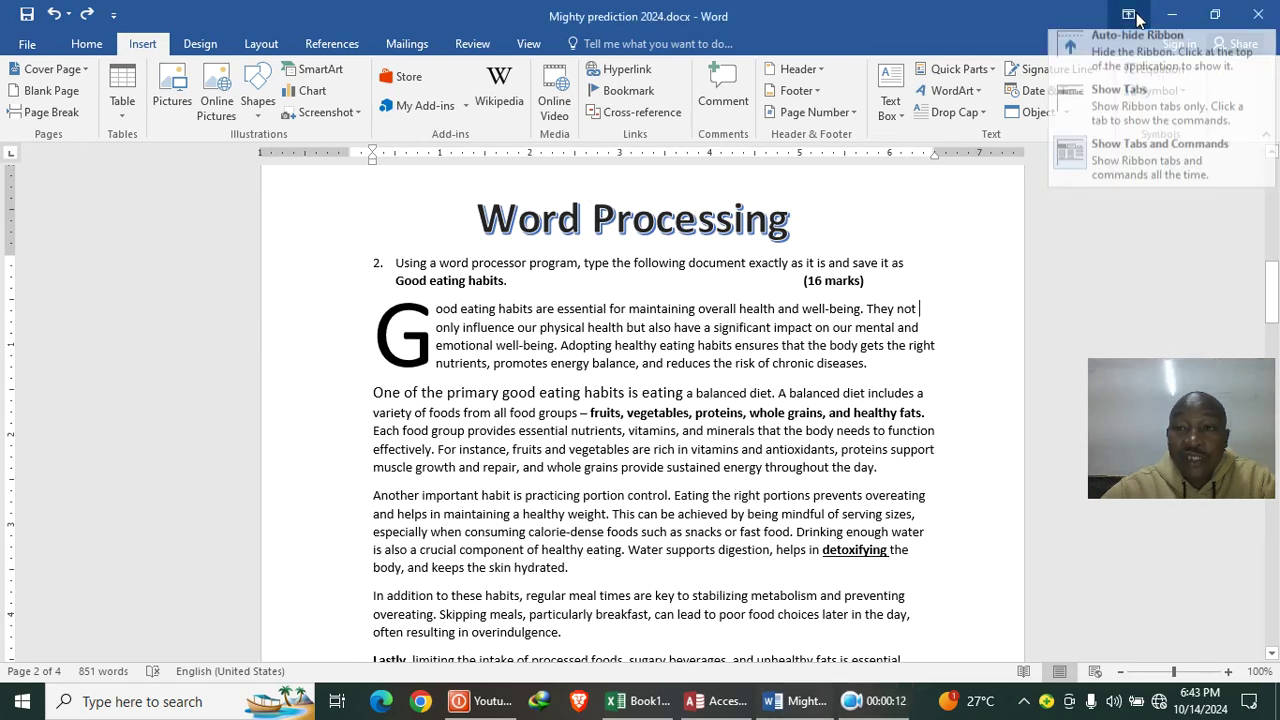
left_click(1133, 45)
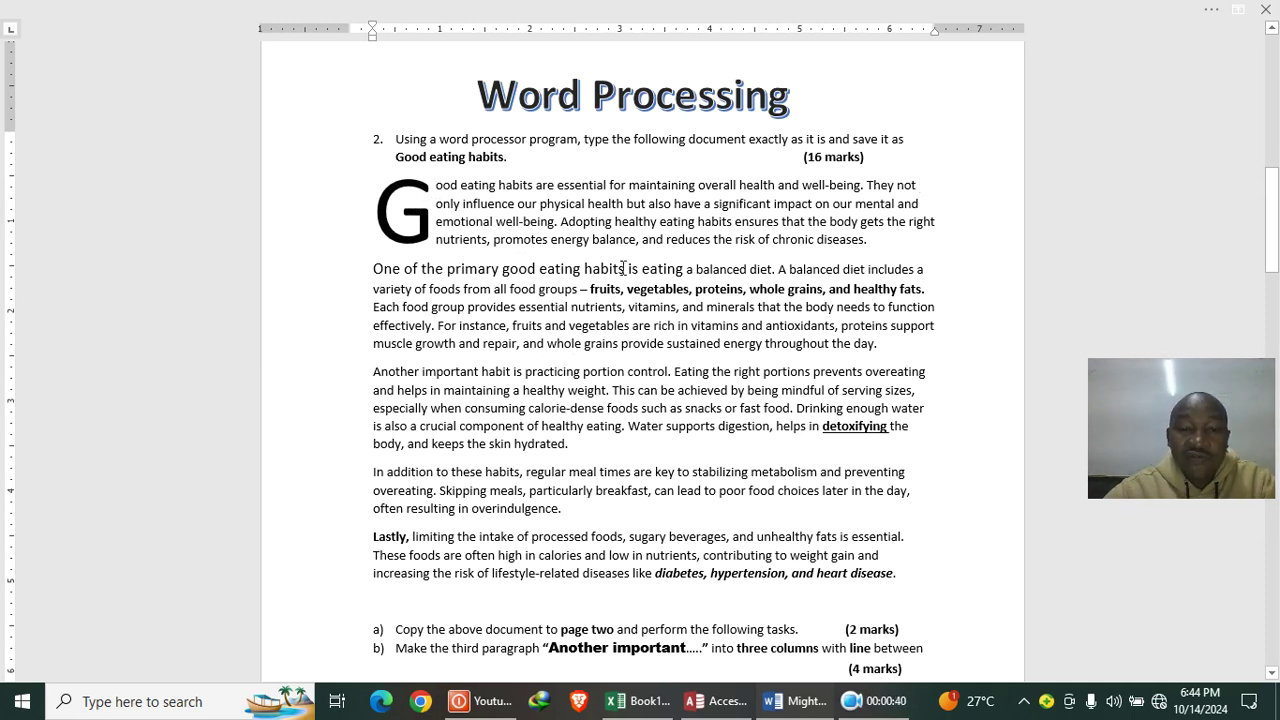
Step: Examine the larger opening words "One of the primary good eating habits is eating" in paragraph two and the font commands
left_click_drag(688, 271, 373, 270)
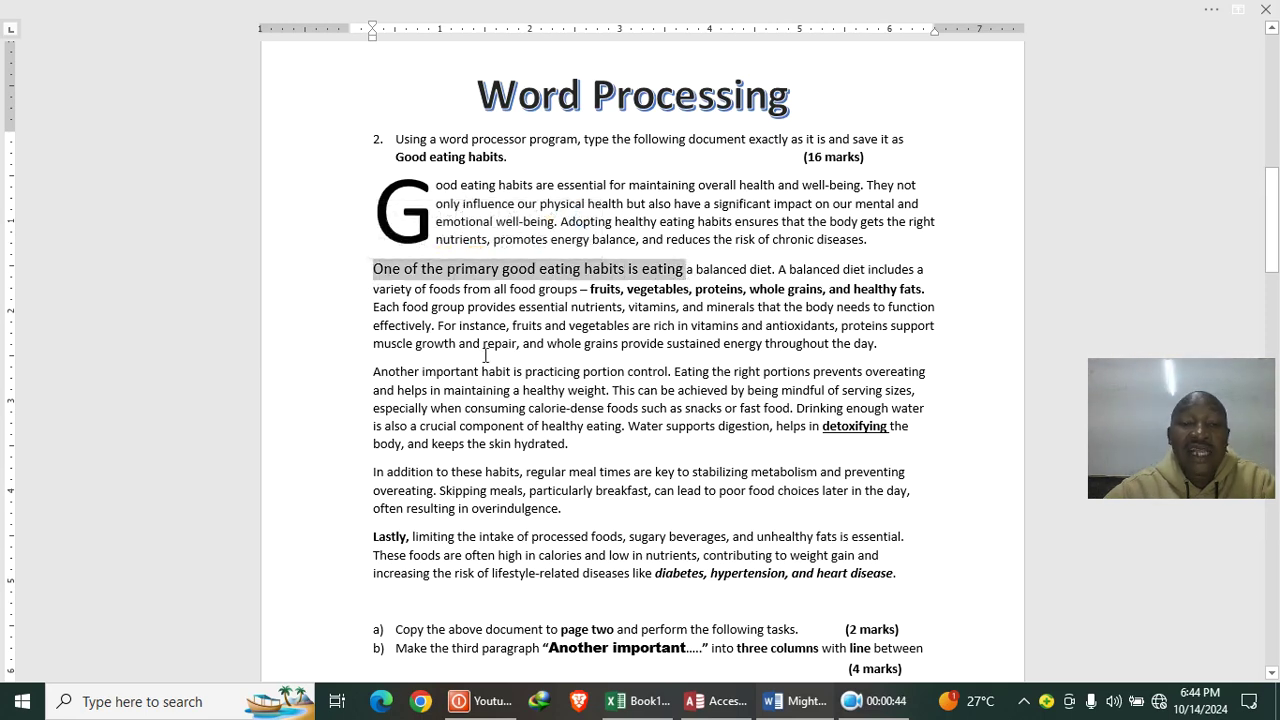
left_click(507, 280)
left_click_drag(686, 275, 603, 275)
left_click(603, 280)
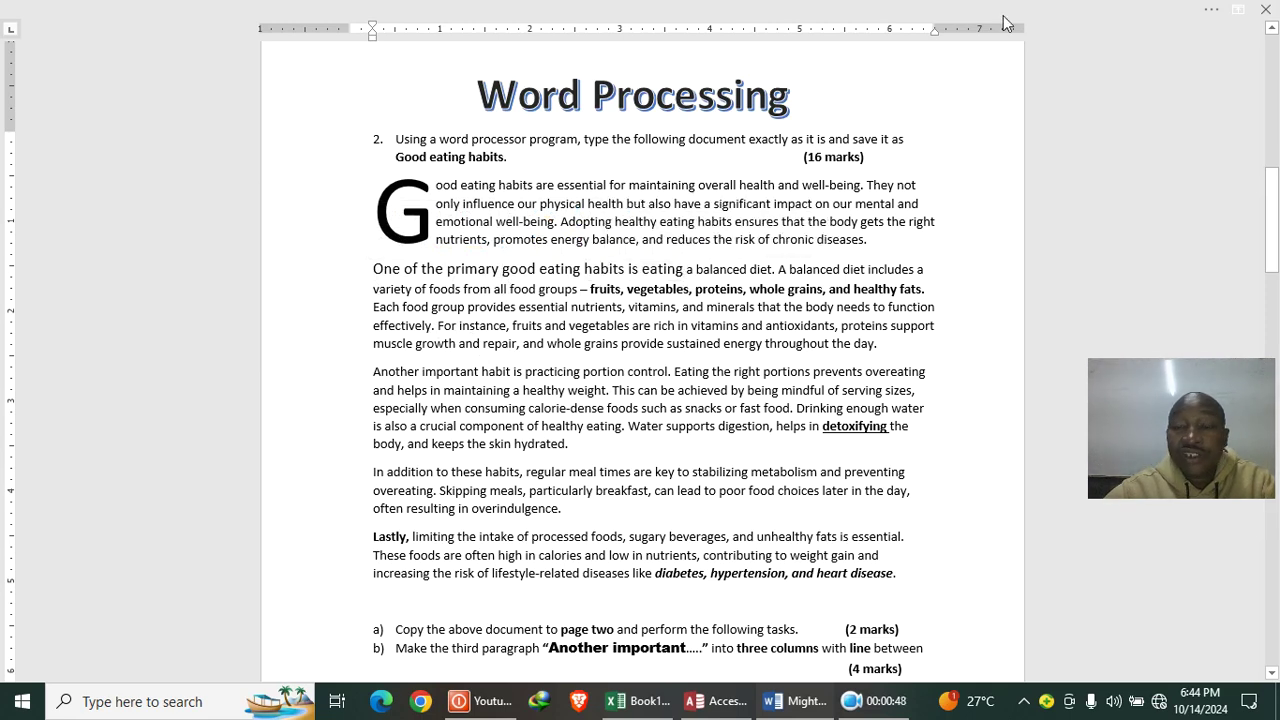
left_click(1207, 15)
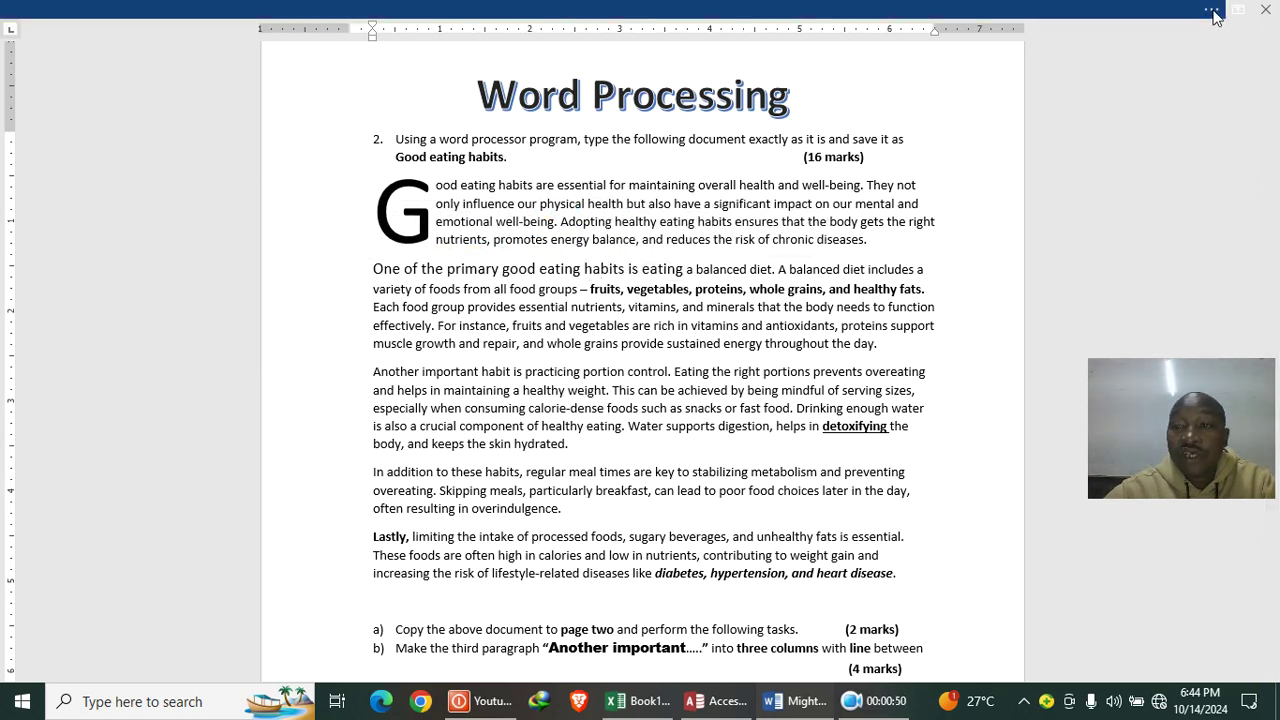
left_click(86, 45)
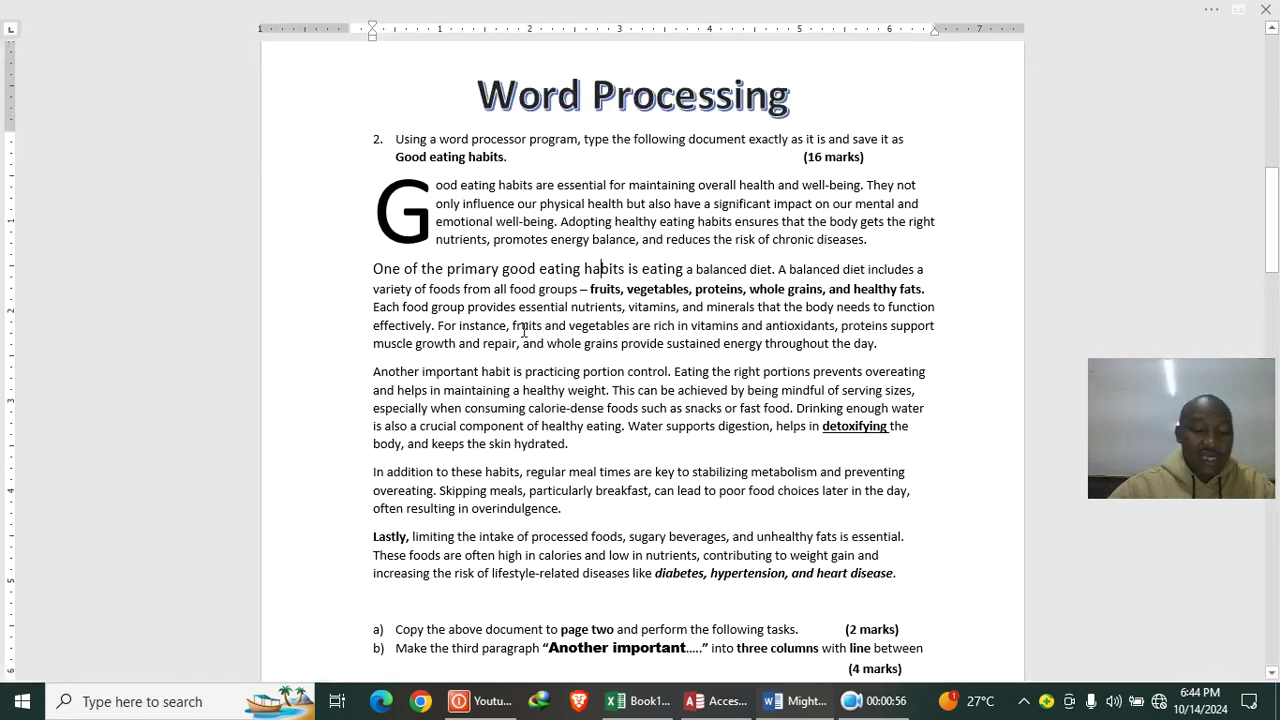
Step: Create a new blank document and insert the full five-paragraph good eating habits passage with its text formatting
key("ctrl+n")
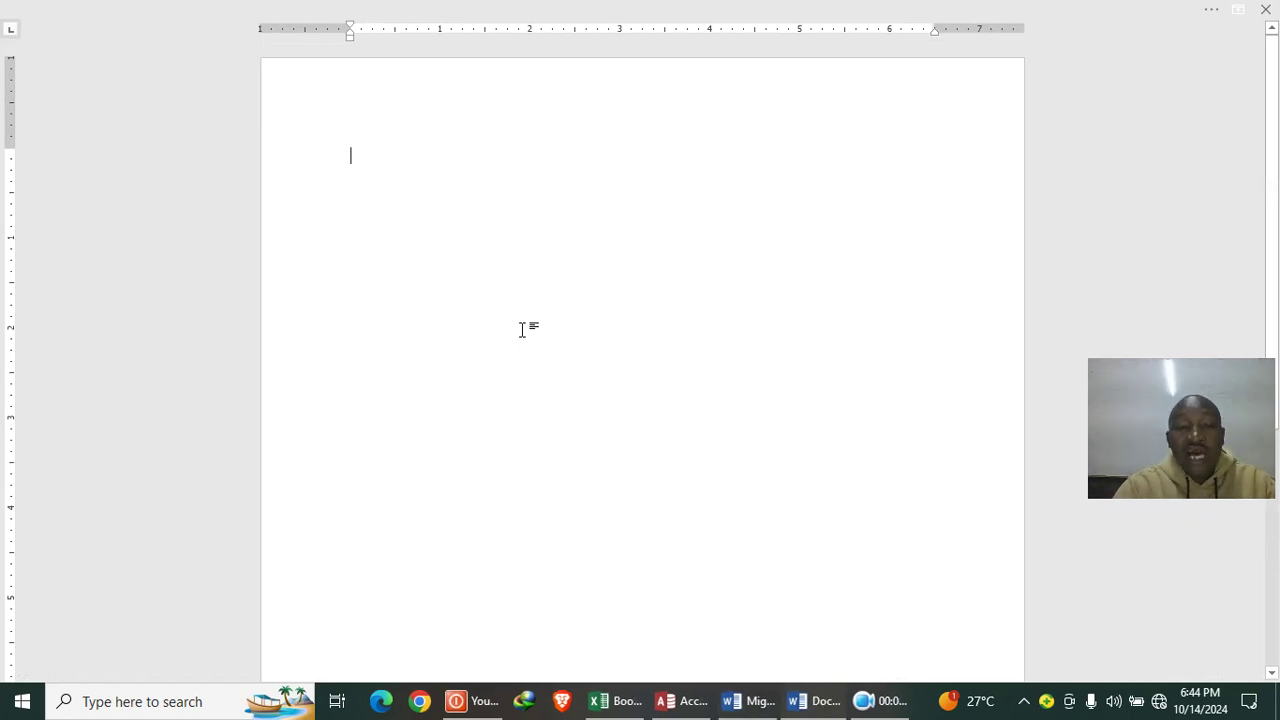
type("Good eating habits are essential for maintaining overall health and well-being. They not only influence our physical health but also have a significant impact on our mental and emotional well-being. Adopting healthy eating habits ensures that the body gets the right nutrients, promotes energy balance, and reduces the risk of chronic diseases. One of the primary good eating habits is eating a balanced diet. A balanced diet includes a variety of foods from all food groups – fruits, vegetables, proteins, whole grains, and healthy fats. Each food group provides essential nutrients, vitamins, and minerals that the body needs to function effectively. For instance, fruits and vegetables are rich in vitamins and antioxidants, proteins support muscle growth and repair, and whole grains provide sustained energy throughout the day. Another important habit is practicing portion control. Eating the right portions prevents overeating and helps in maintaining a healthy weight. This can be achieved by being mindful of serving sizes, especially when consuming calorie-dense foods such as snacks or fast food. Drinking enough water is also a crucial component of healthy eating. Water supports digestion, helps in detoxifying the body, and keeps the skin hydrated. In addition to these habits, regular meal times are key to stabilizing metabolism and preventing overeating. Skipping meals, particularly breakfast, can lead to poor food choices later in the day, often resulting in overindulgence. Lastly, limiting the intake of processed foods, sugary beverages, and unhealthy fats is essential. These foods are often high in calories and low in nutrients, contributing to weight gain and increasing the risk of lifestyle-related diseases like diabetes, hypertension, and heart disease.")
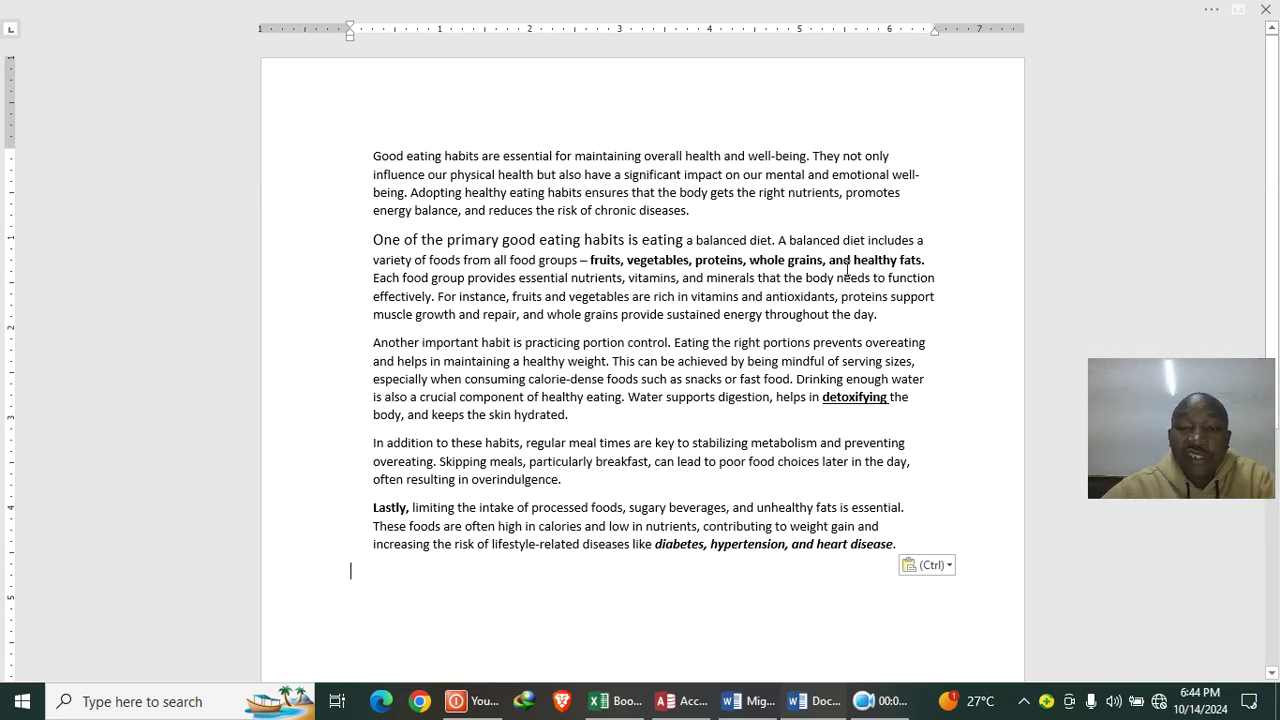
Step: Check the bold and underline formatting of the food group list, "detoxifying" and "Lastly," in the new document
left_click_drag(928, 260, 594, 268)
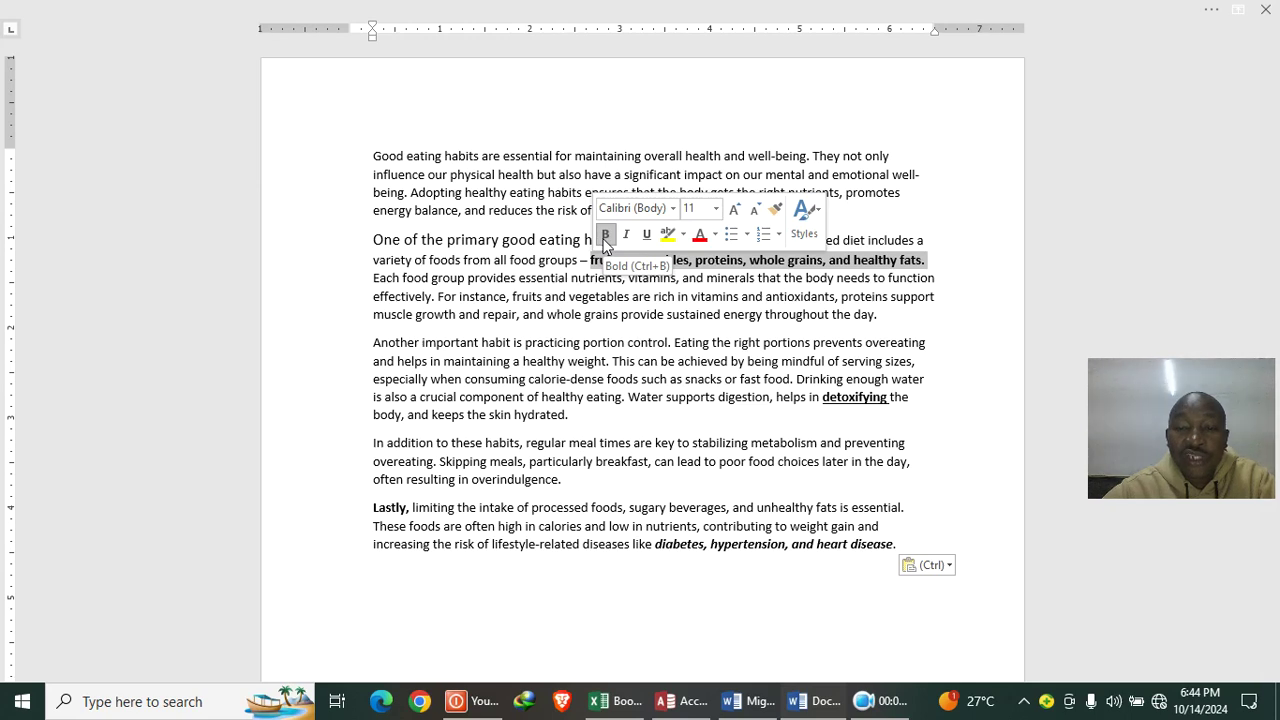
left_click_drag(886, 397, 822, 398)
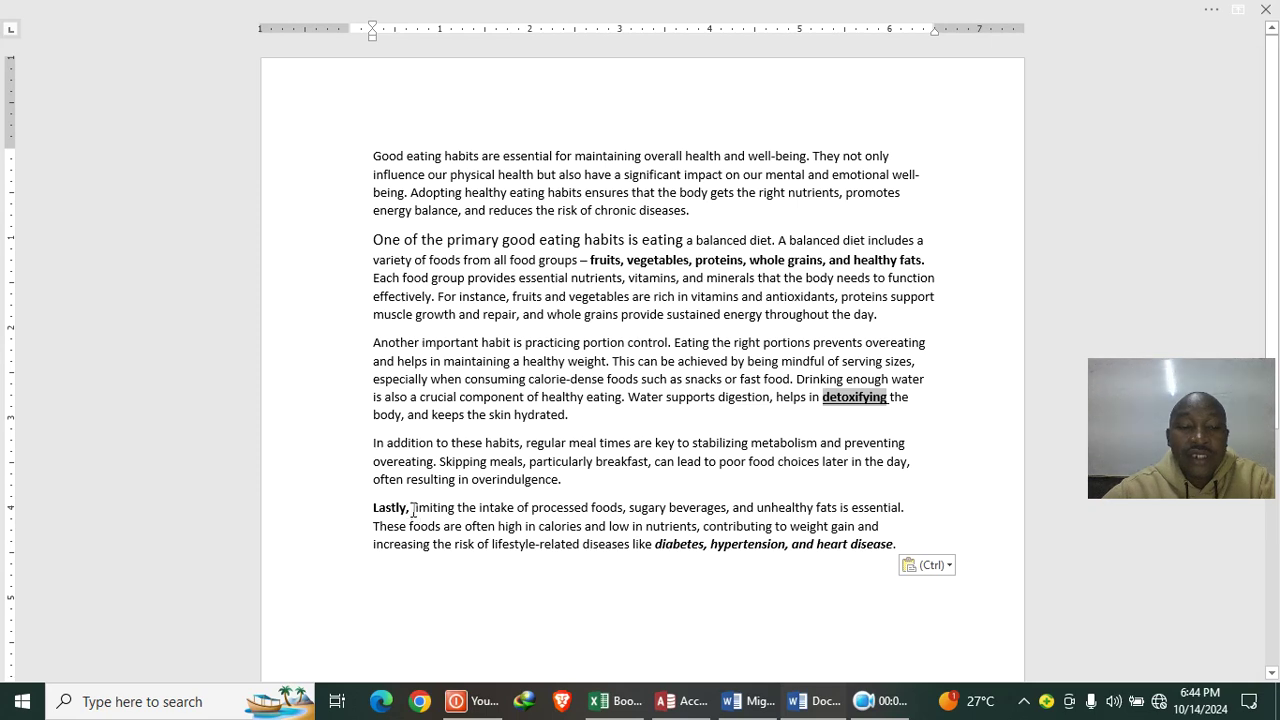
left_click_drag(410, 509, 371, 509)
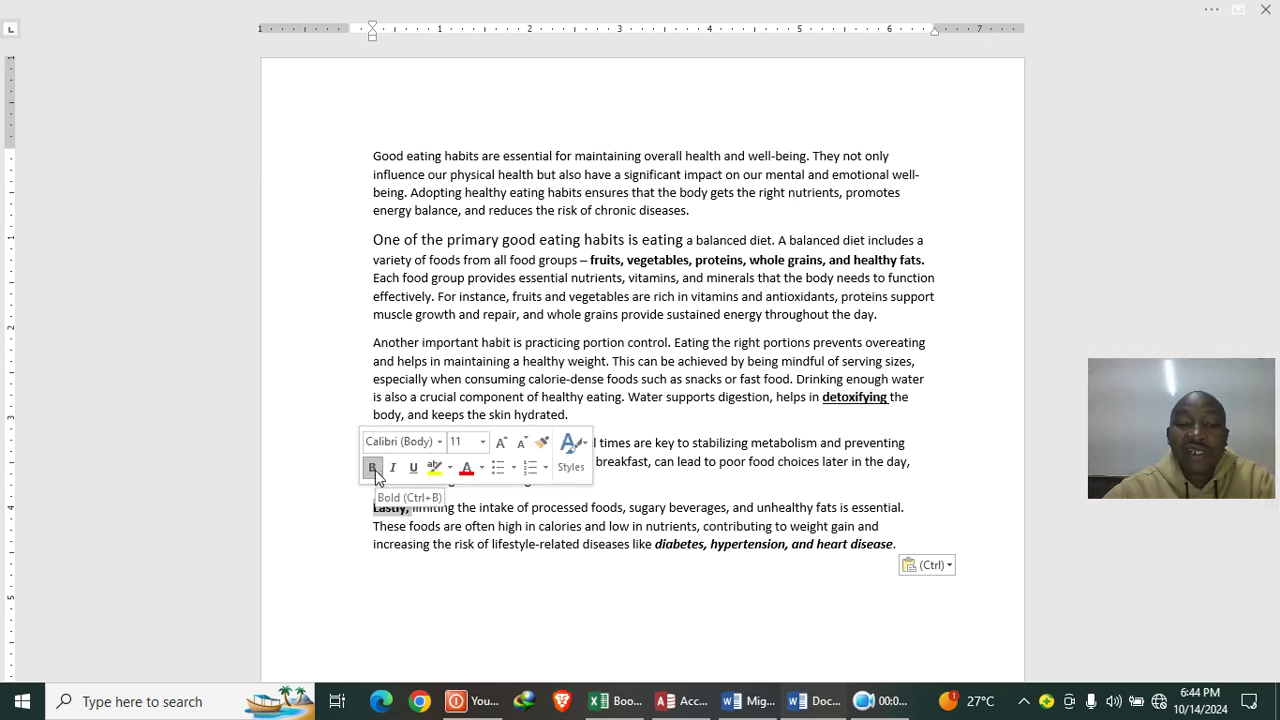
left_click(373, 469)
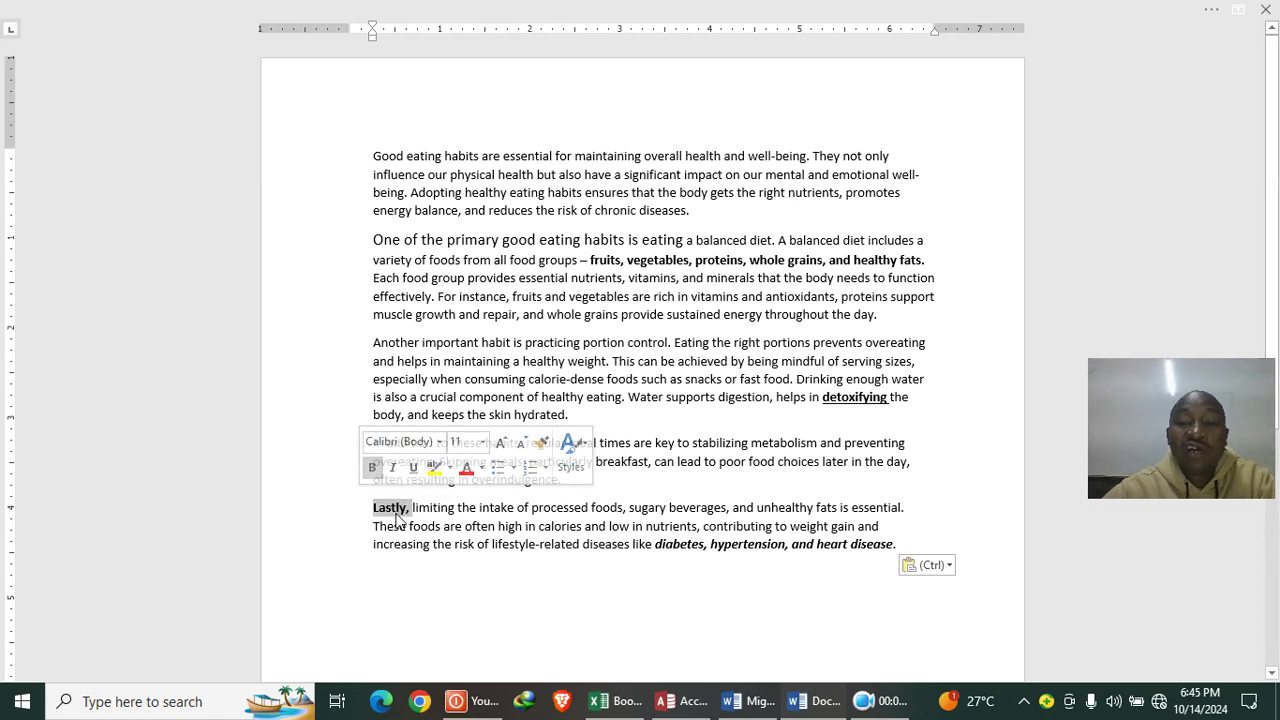
right_click(838, 398)
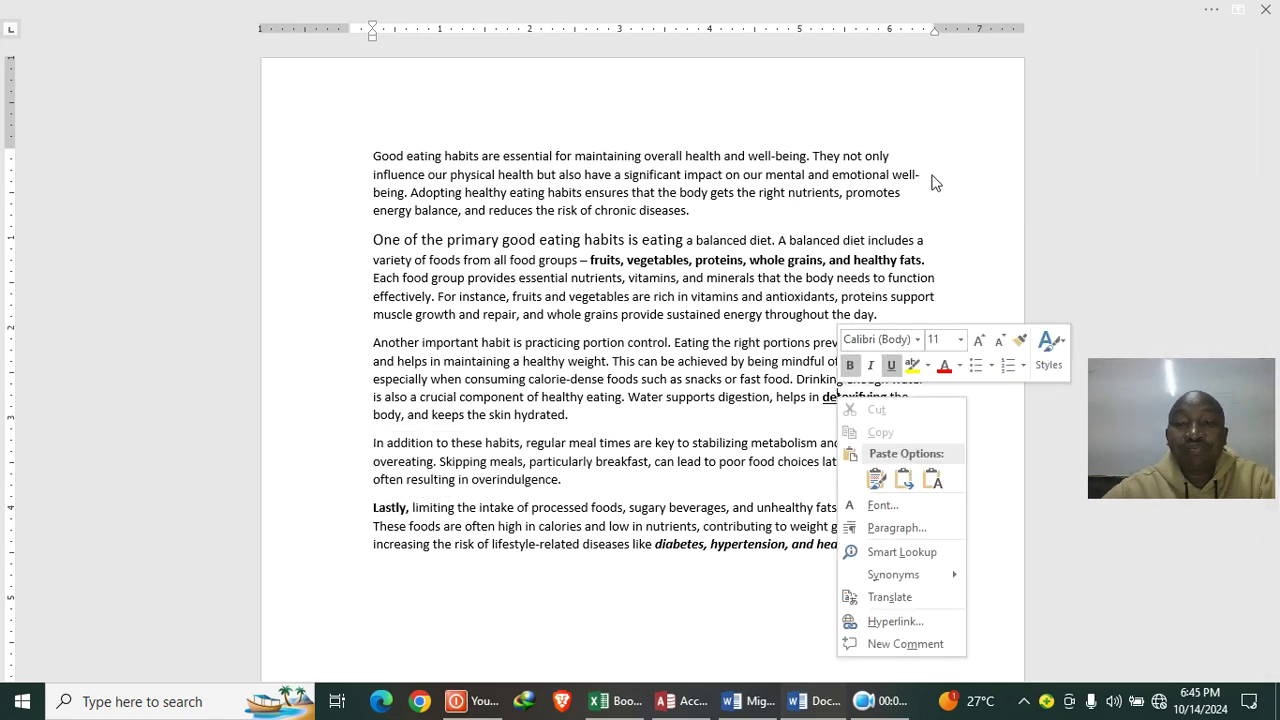
key("Escape")
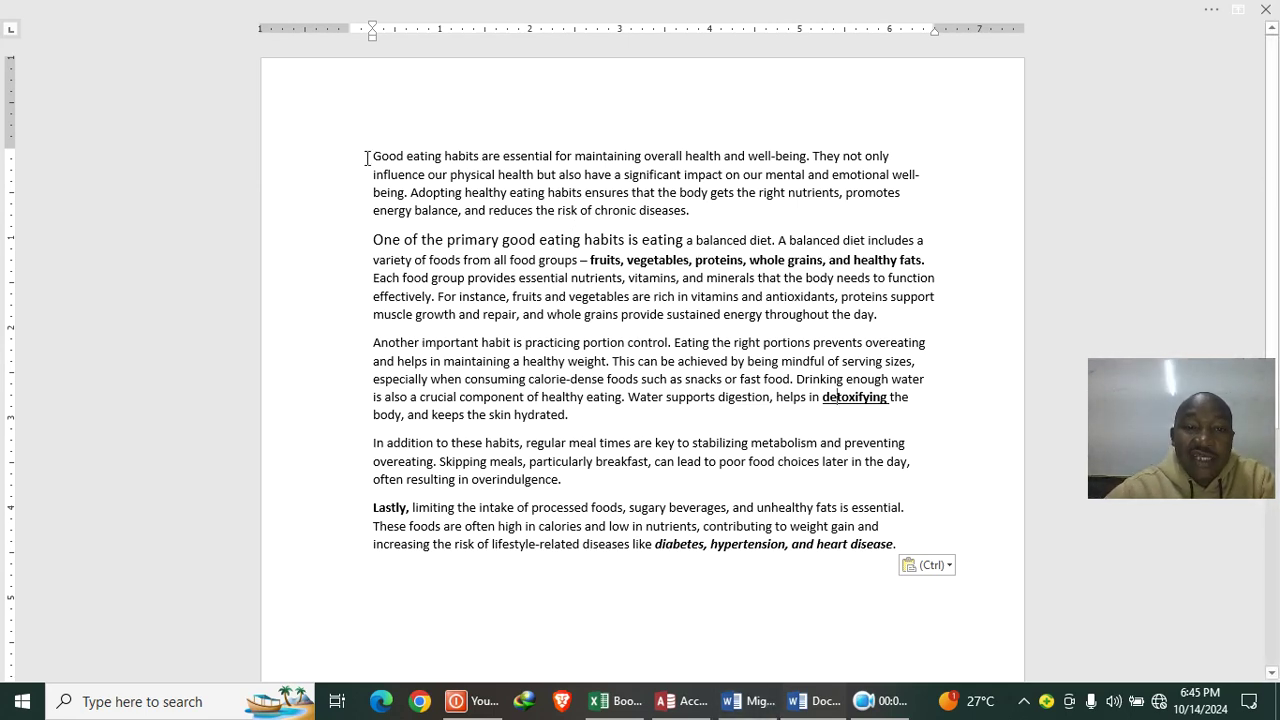
Step: Apply a Dropped drop cap spanning 4 lines to the letter G that starts the first paragraph
left_click_drag(379, 150, 384, 156)
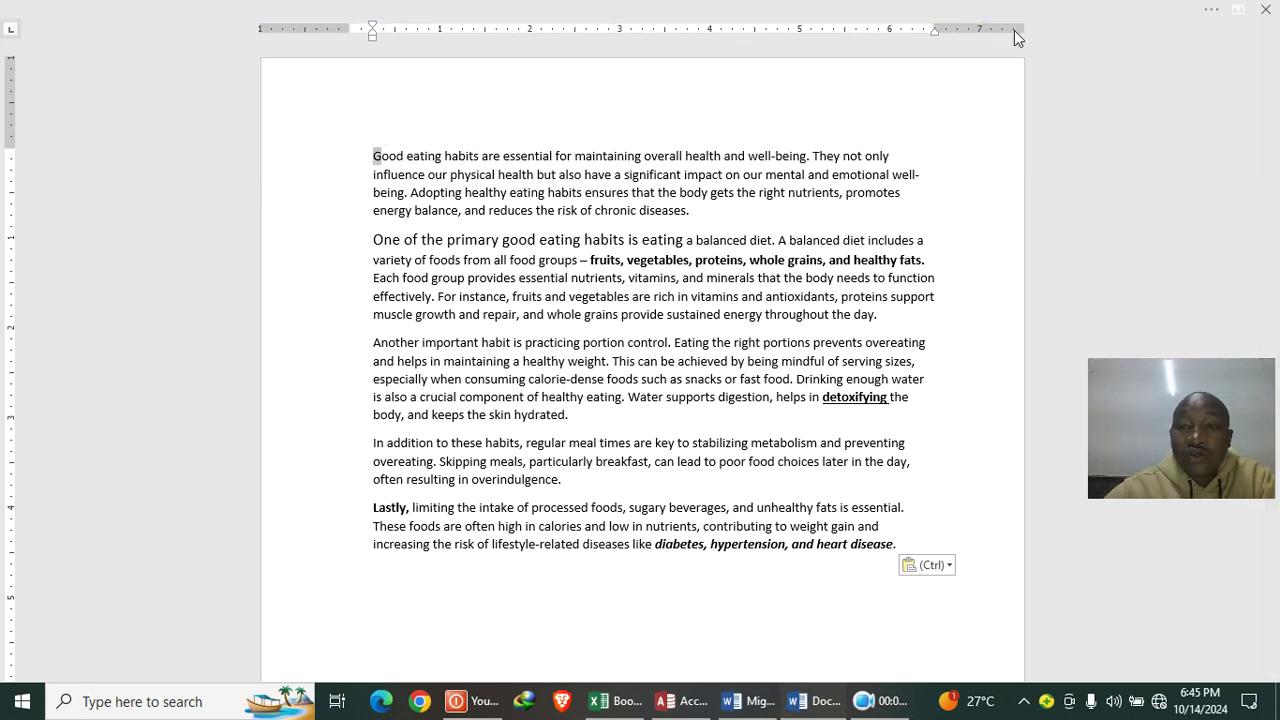
left_click(1113, 14)
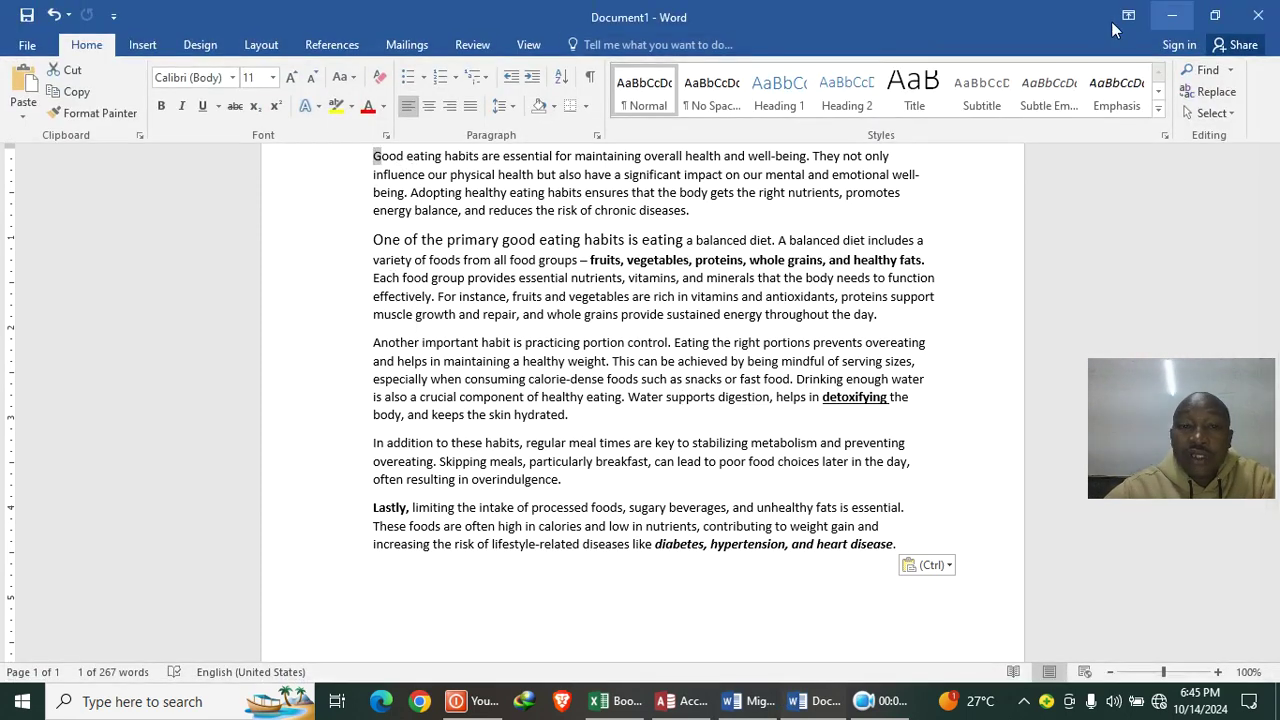
left_click(134, 46)
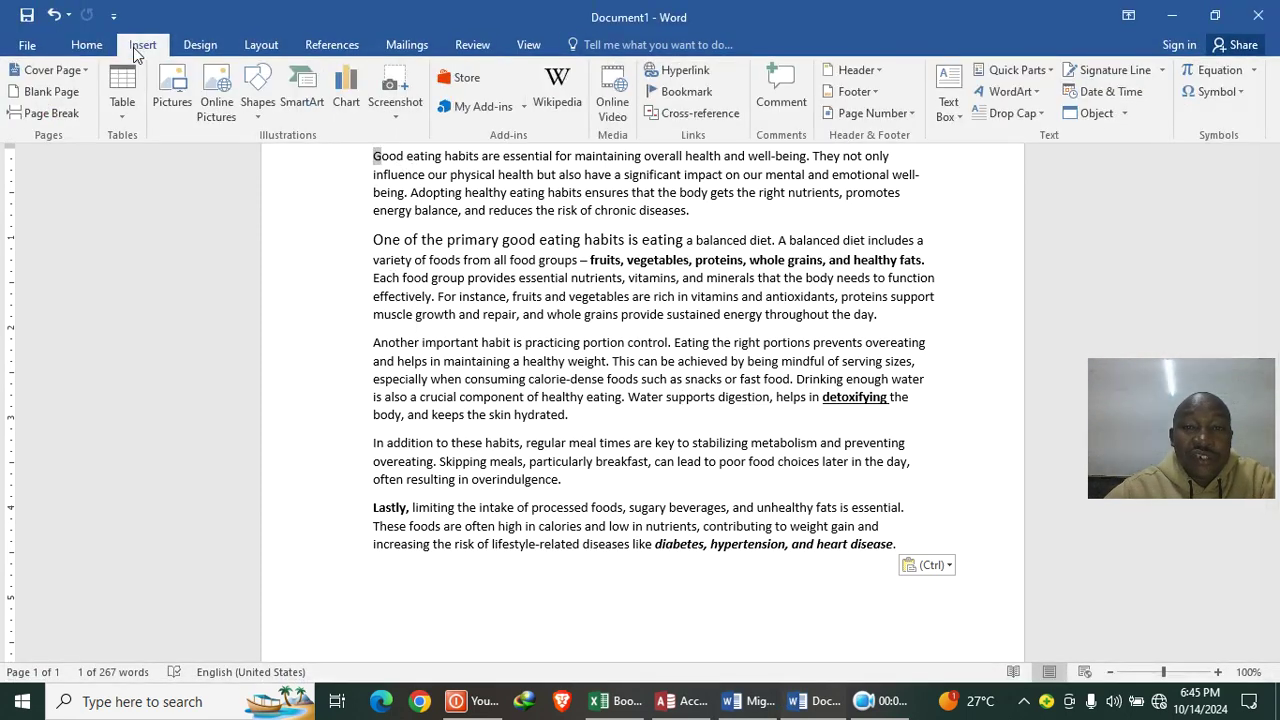
left_click(1036, 117)
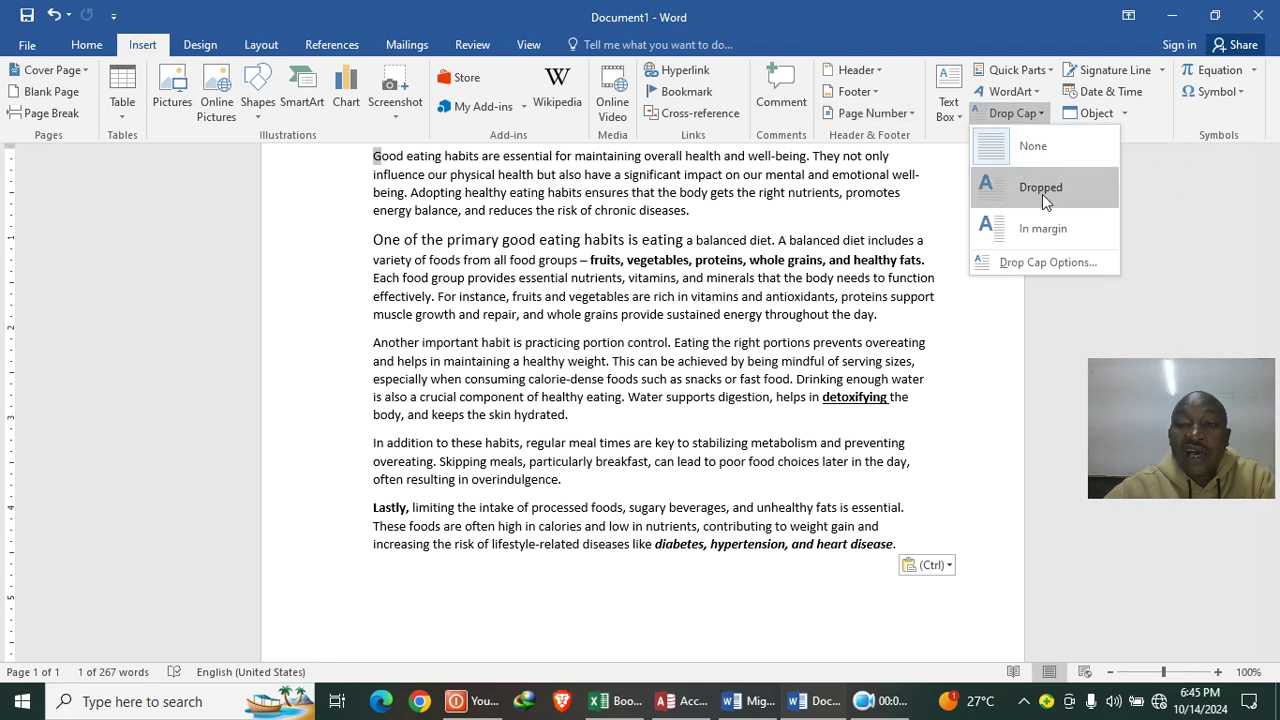
left_click(1038, 264)
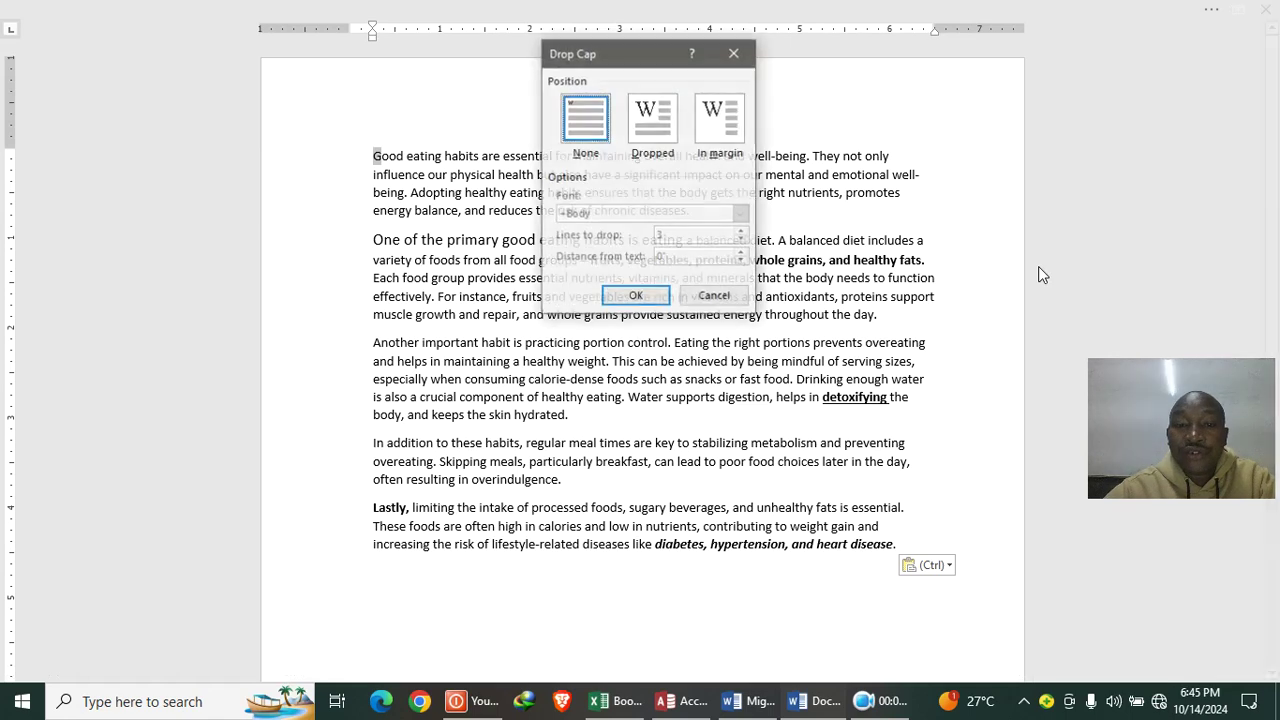
left_click(649, 133)
left_click(741, 231)
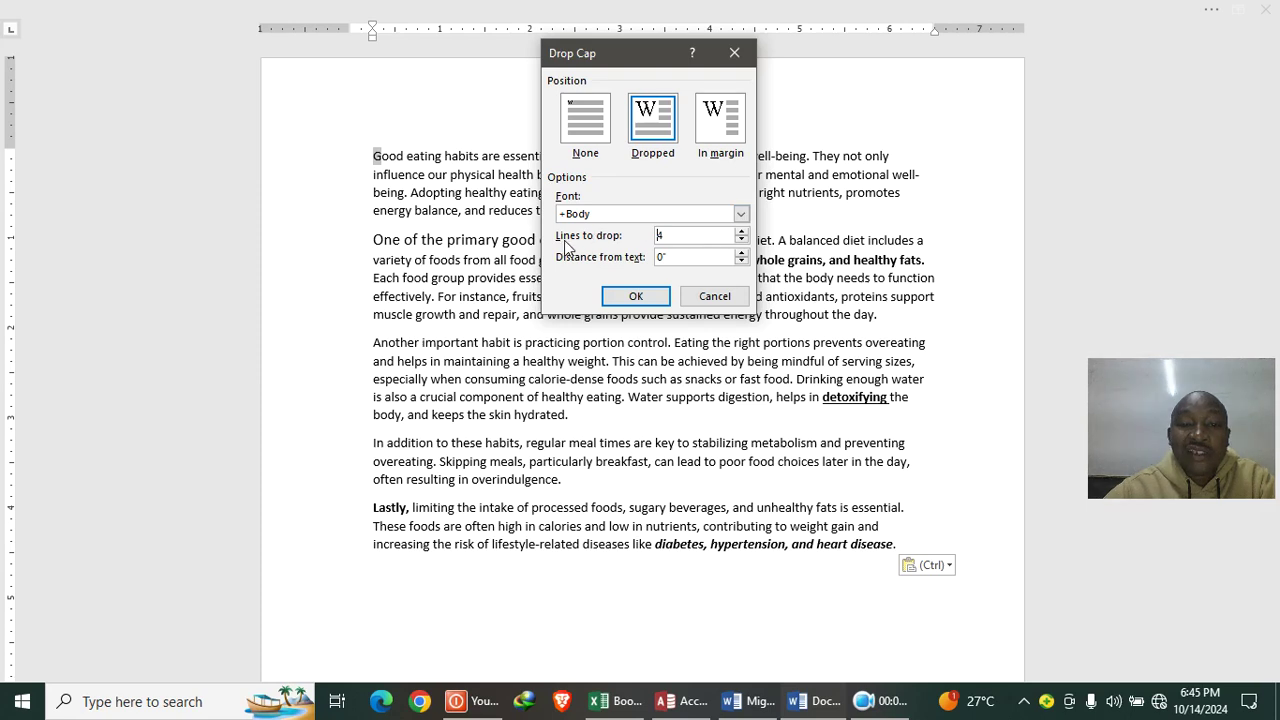
left_click(634, 296)
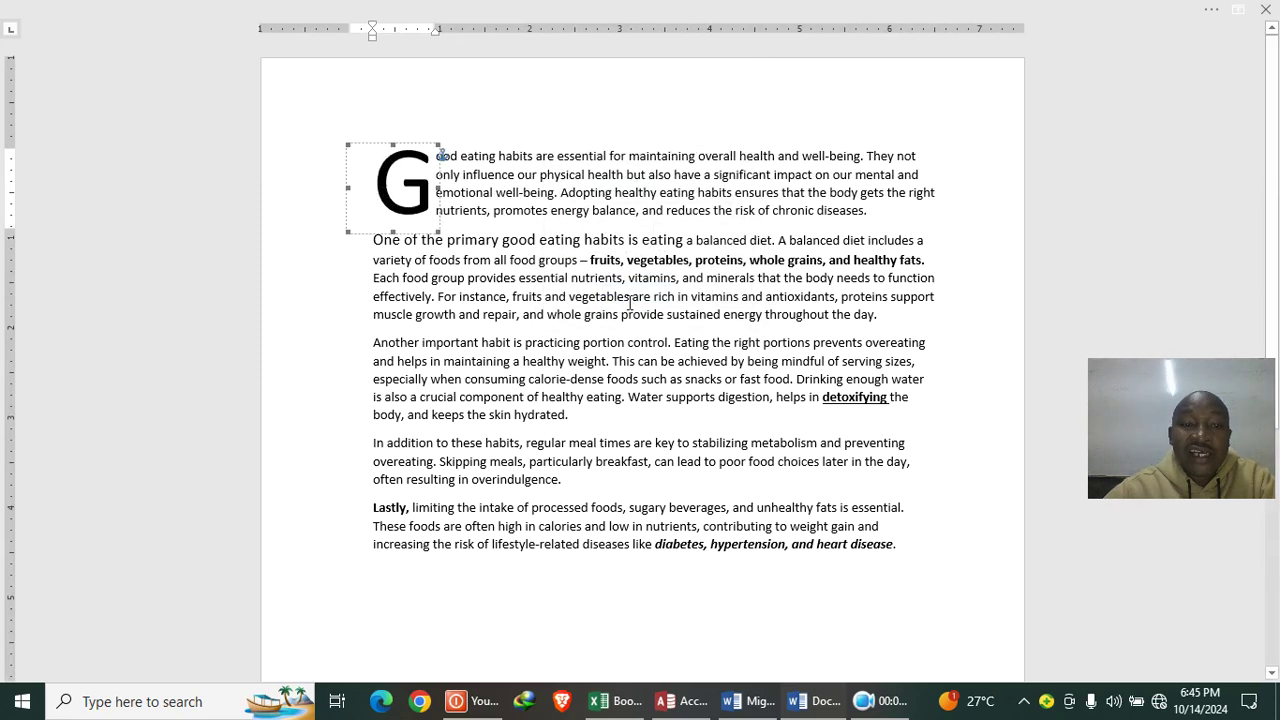
left_click(633, 239)
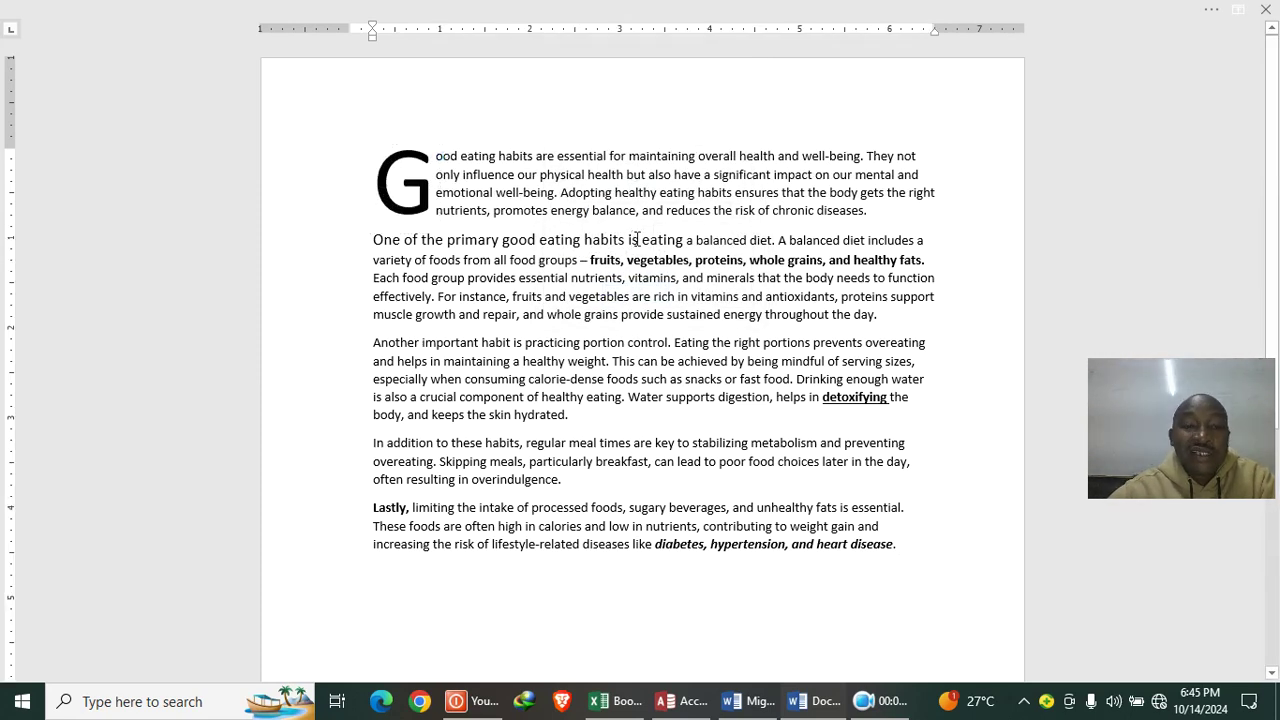
Step: Read tasks a to d below the passage in the question document
scroll(507, 357, "up", 1)
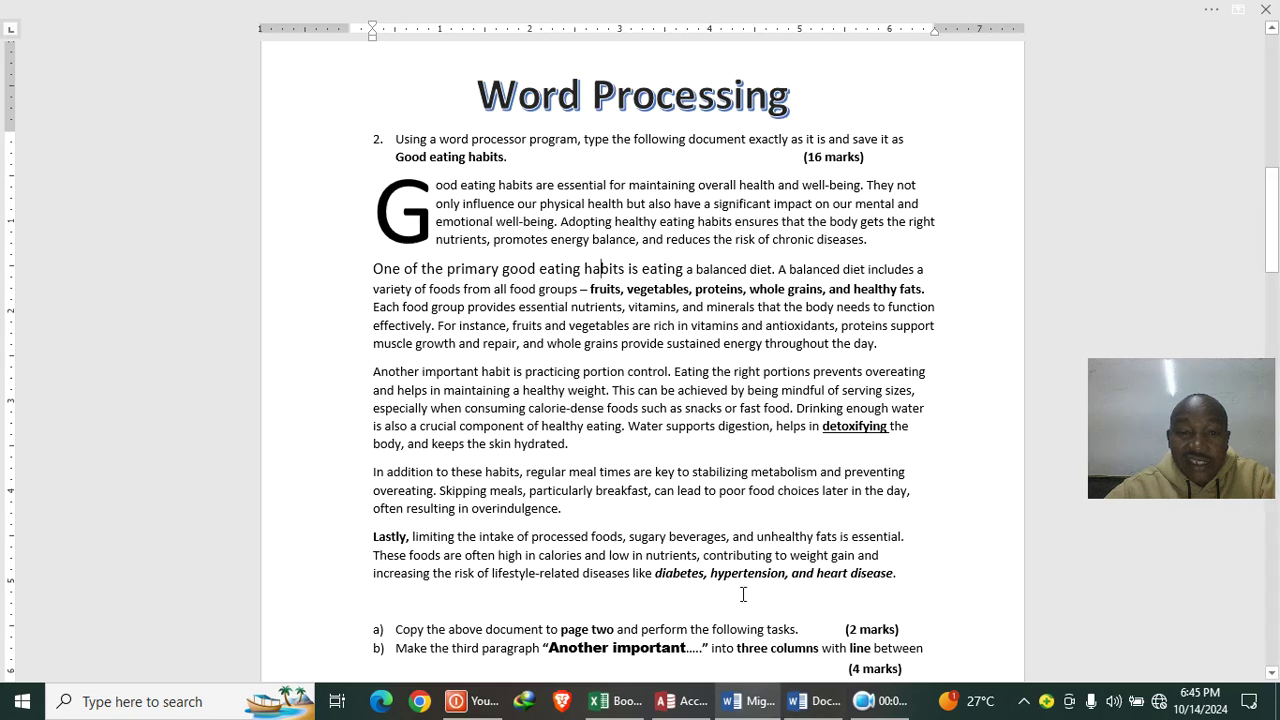
scroll(507, 357, "down", 6)
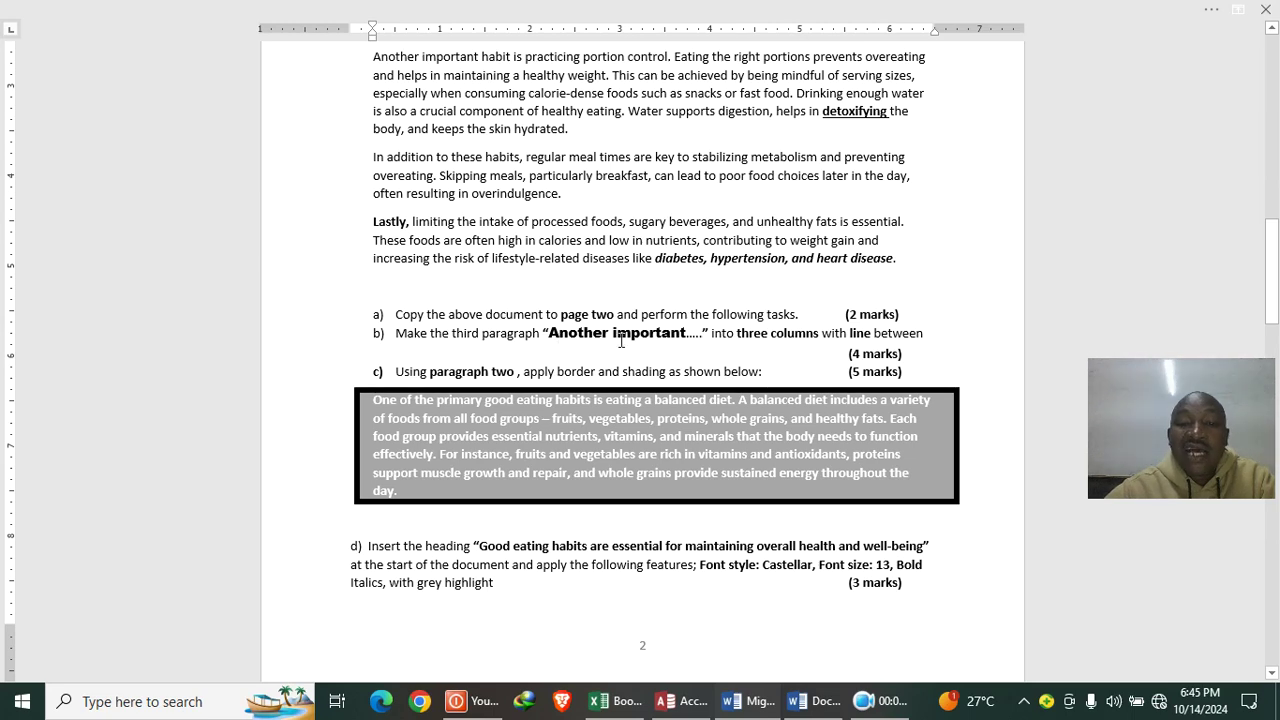
scroll(381, 213, "up", 1)
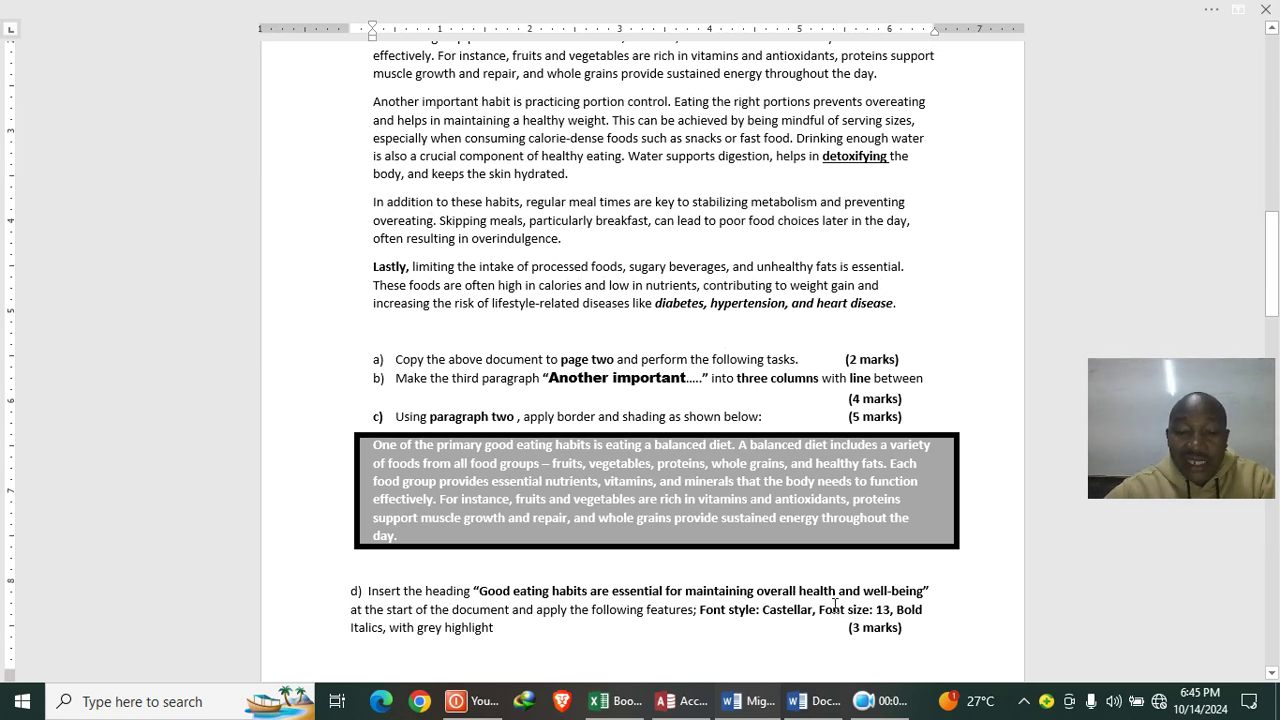
Step: Copy the whole passage in the new document, insert a page break after it, and paste the copy on page two
left_click(812, 701)
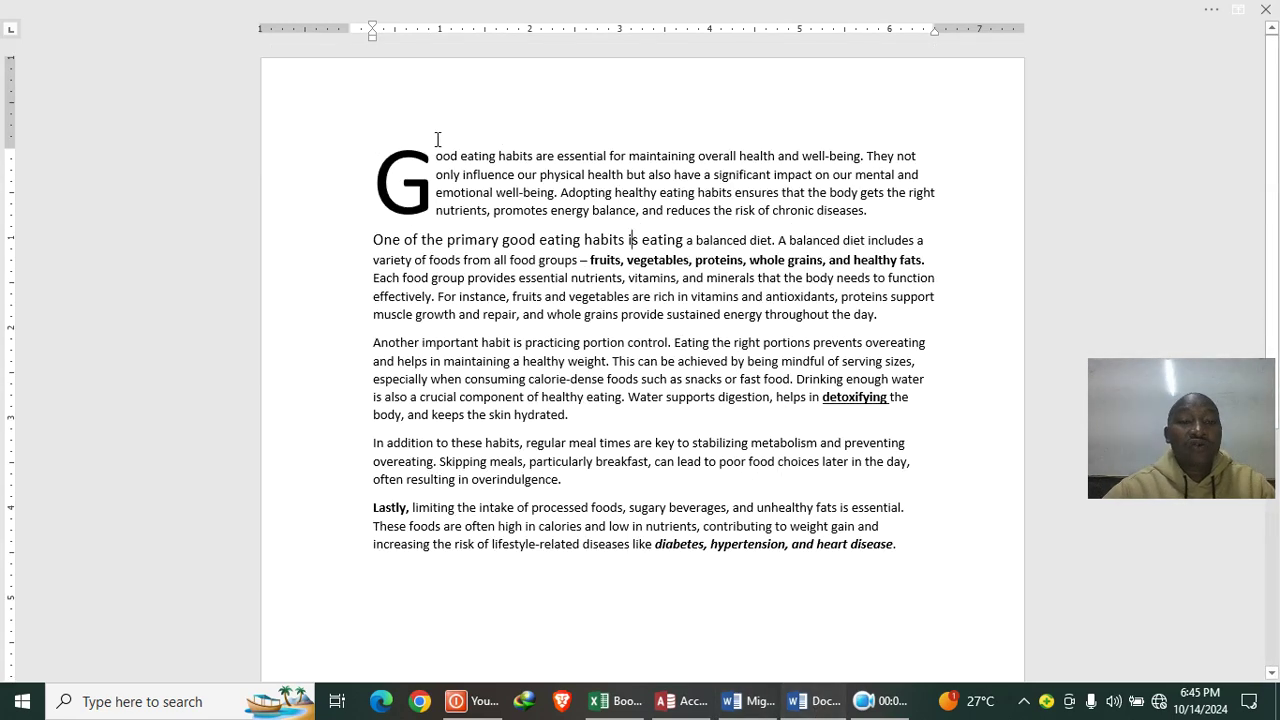
key("ctrl+a")
key("ctrl+c")
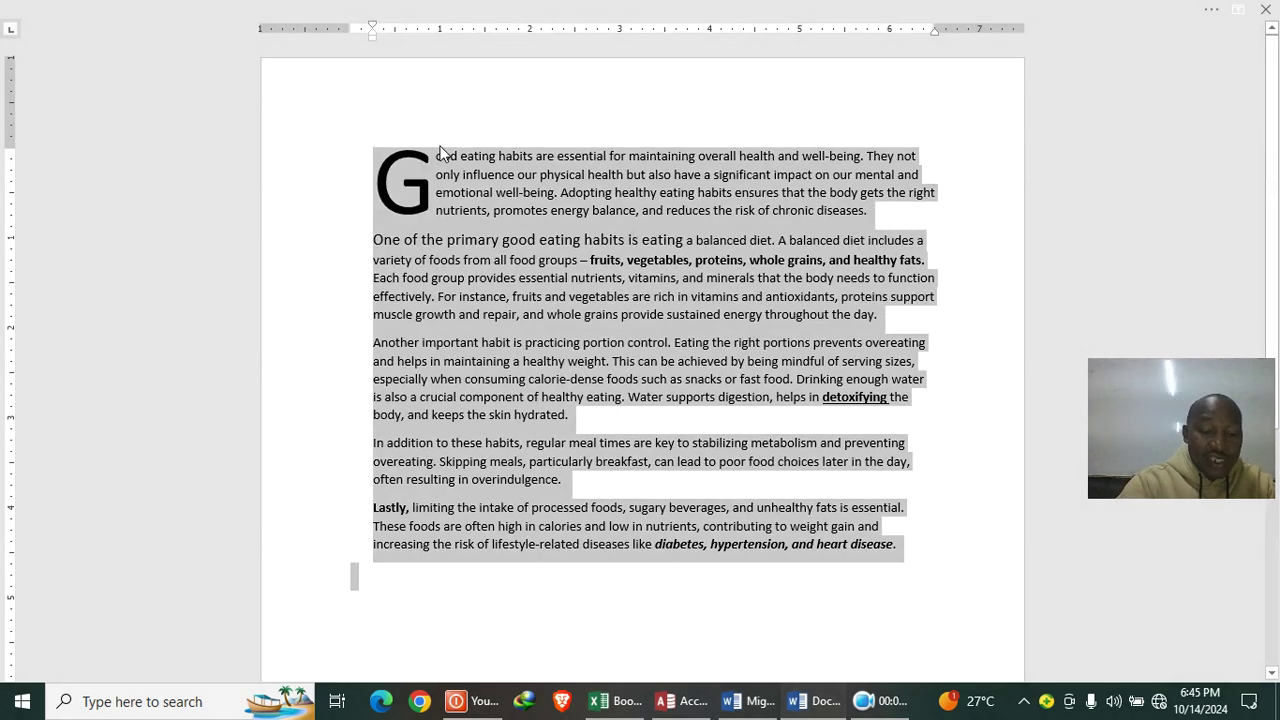
left_click(414, 589)
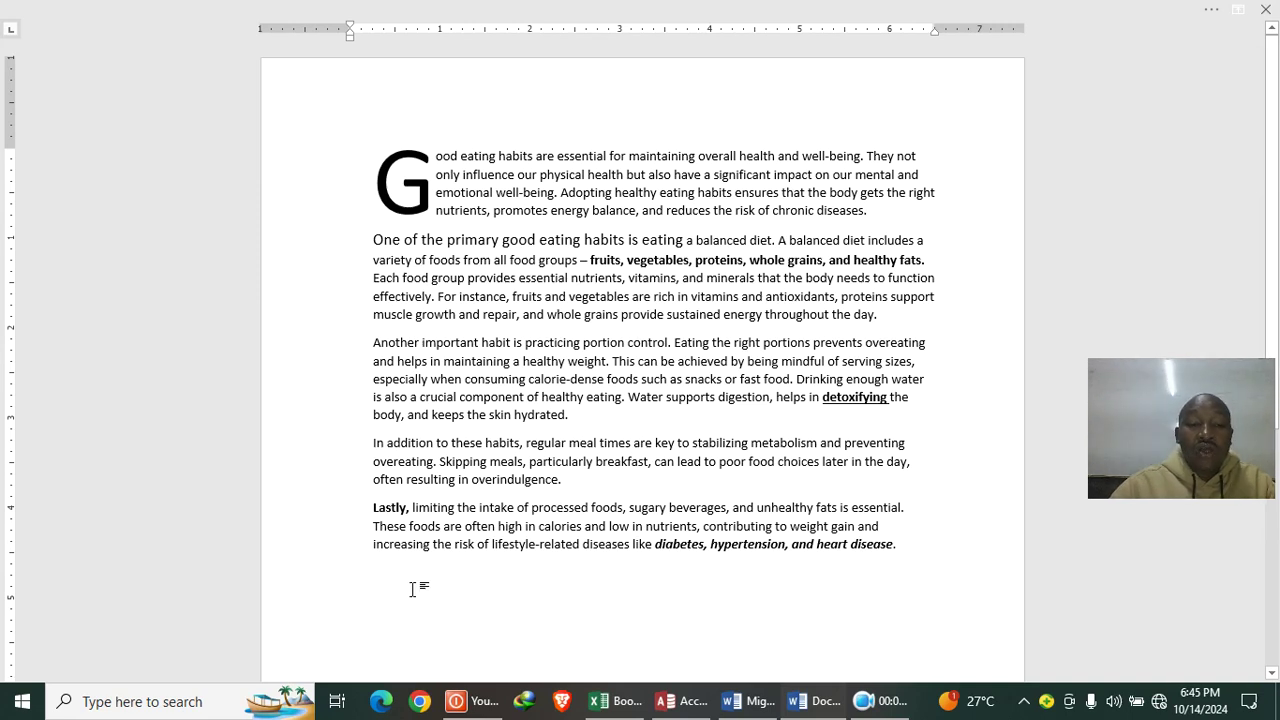
key("ctrl+Return")
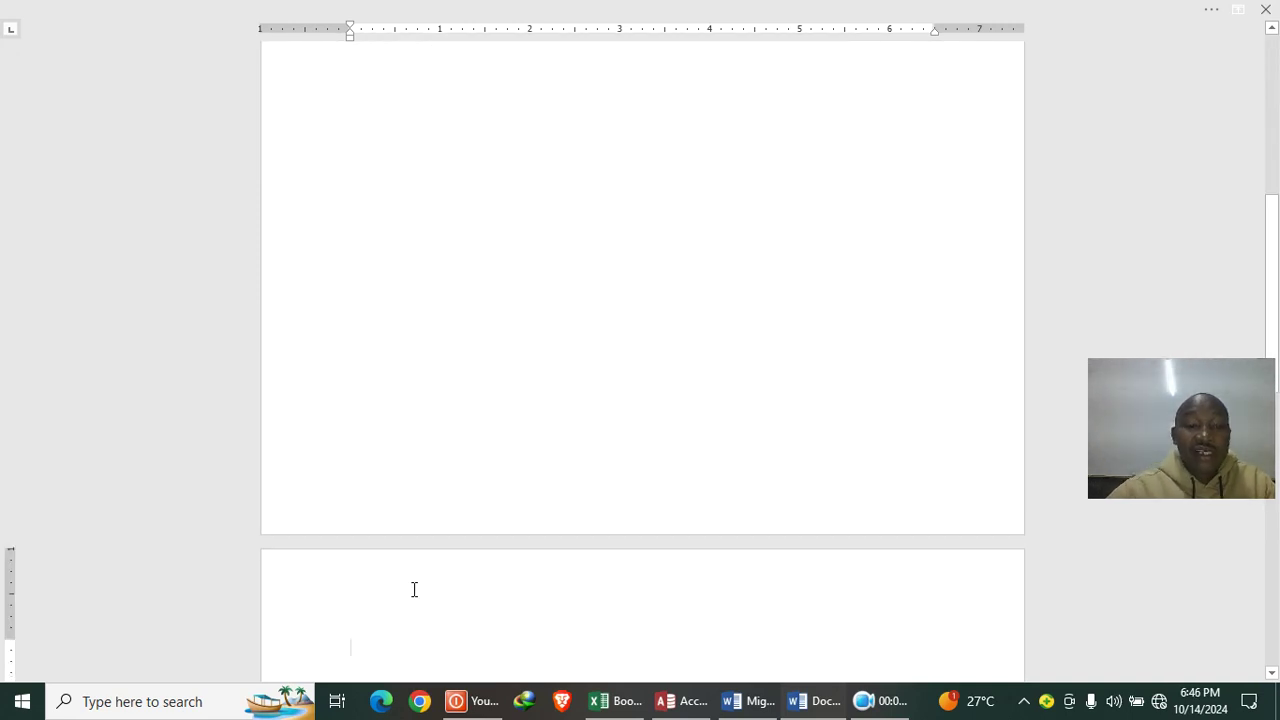
scroll(442, 452, "down", 1)
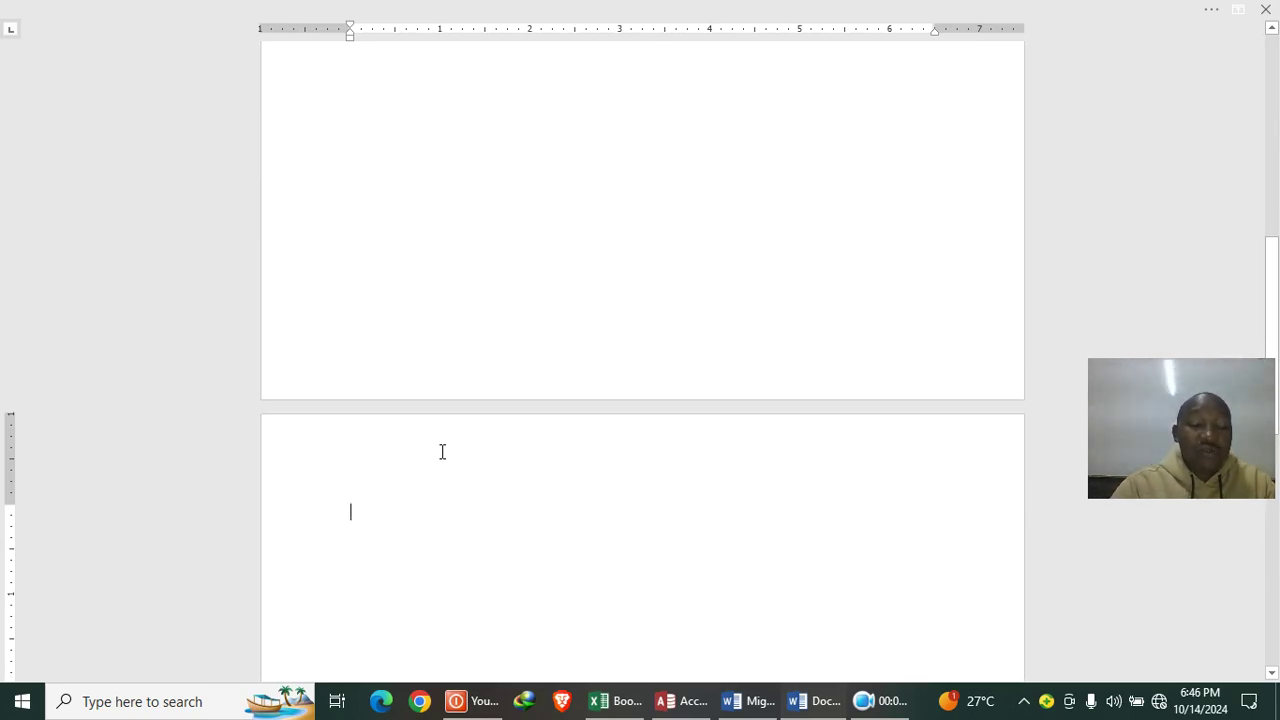
key("ctrl+v")
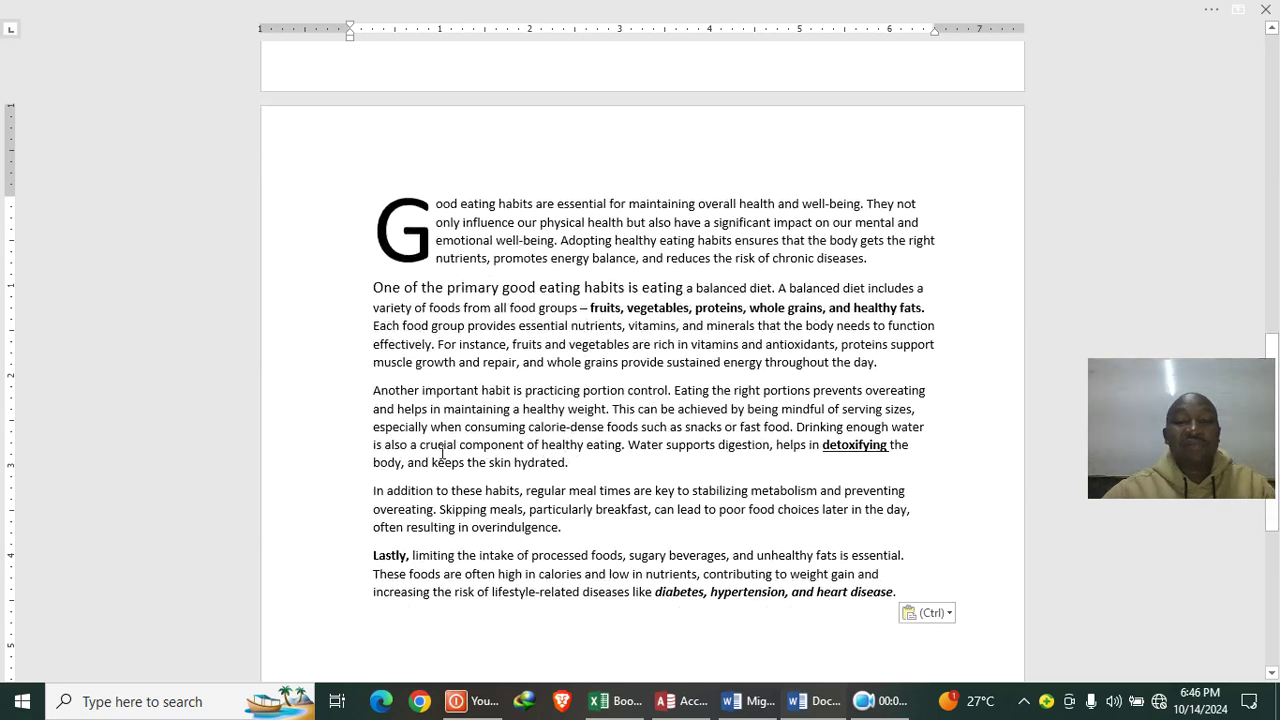
Step: Format the third paragraph on page two, starting "Another important habit", into three columns
scroll(502, 329, "down", 1)
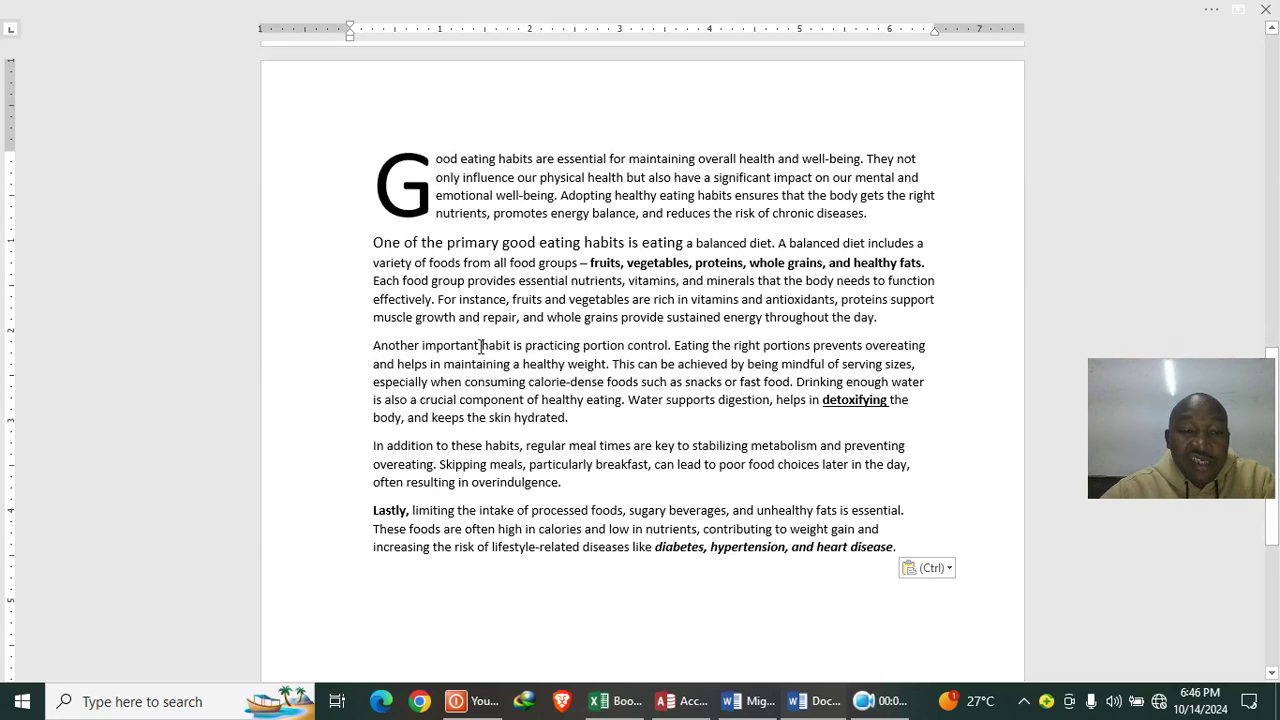
left_click_drag(372, 345, 584, 424)
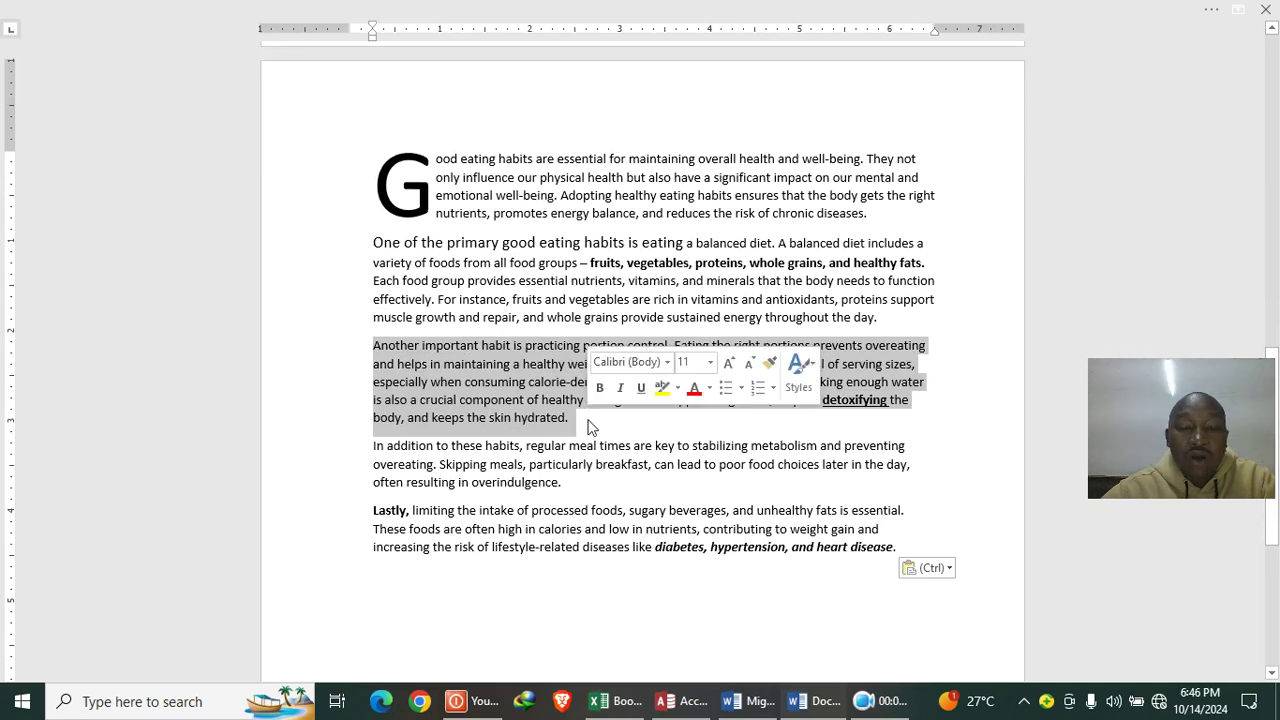
left_click(1211, 9)
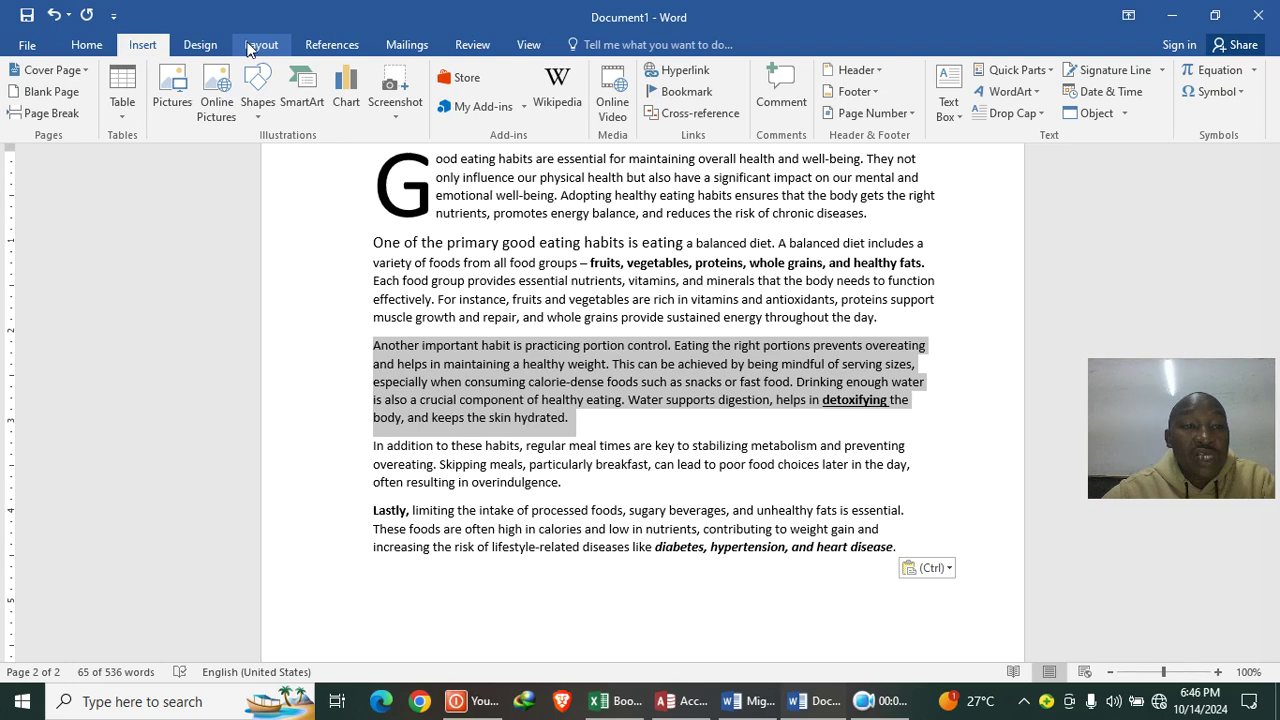
left_click(252, 45)
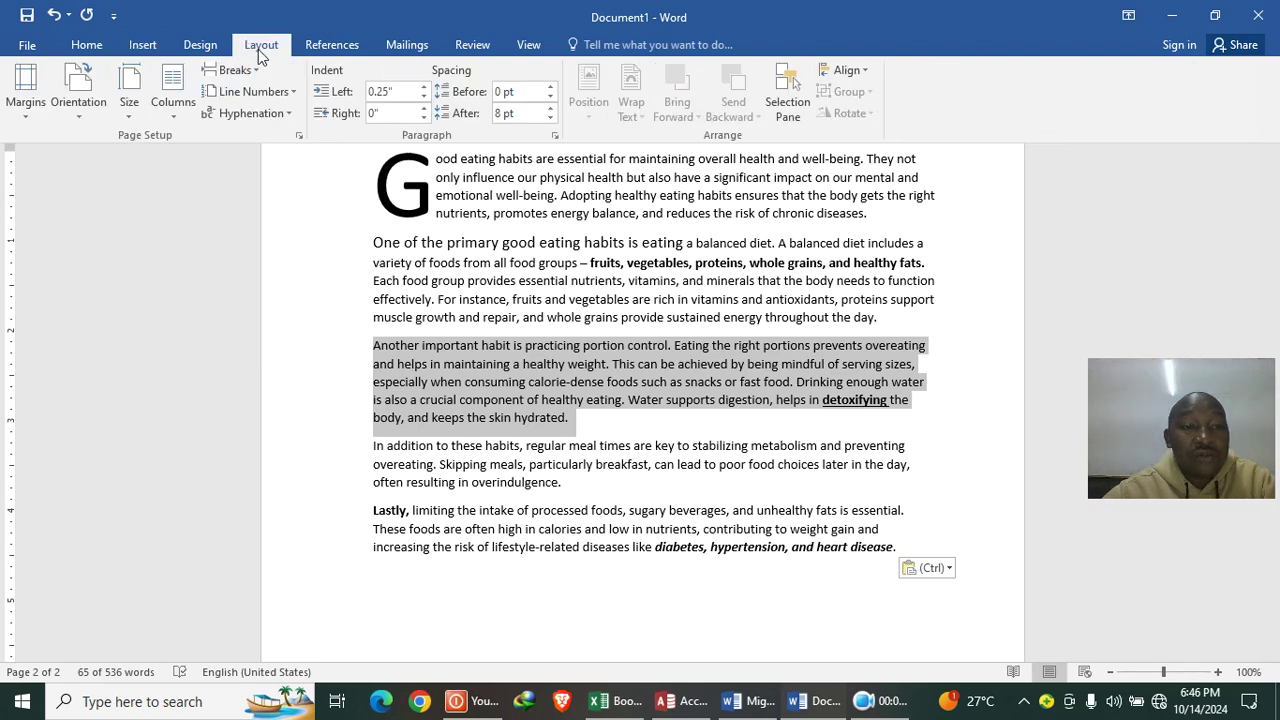
left_click(176, 108)
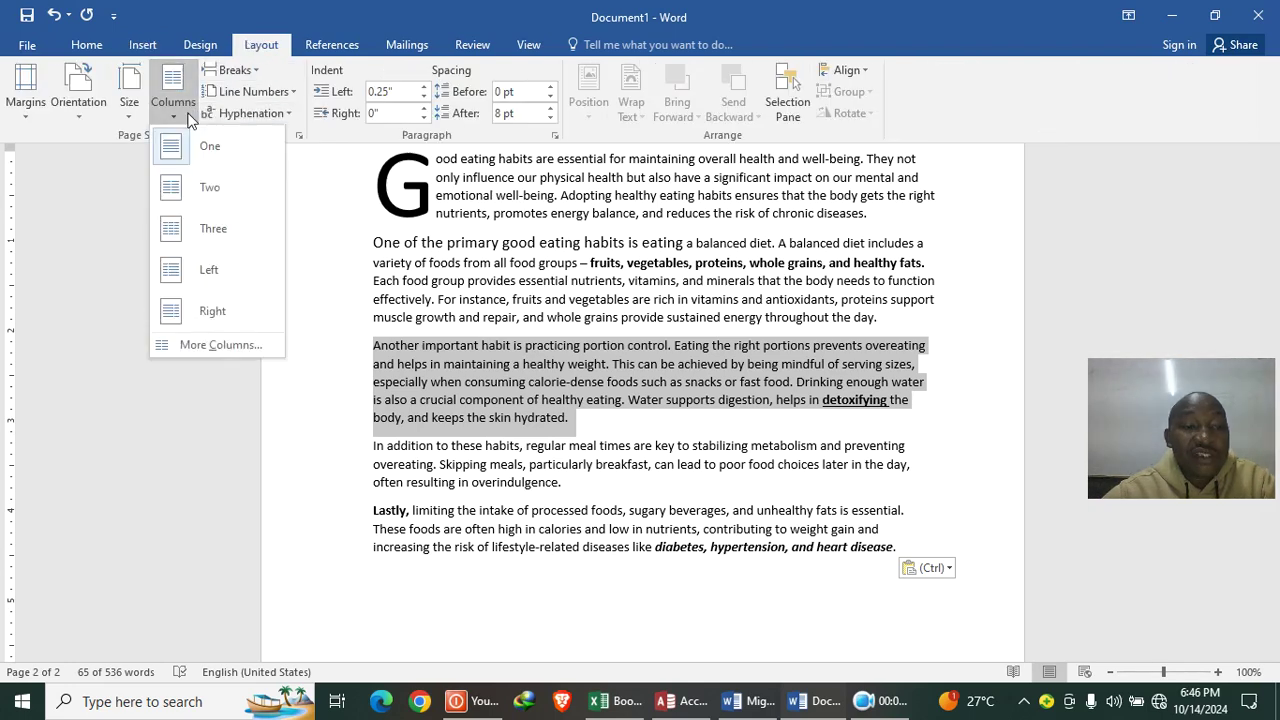
left_click(192, 229)
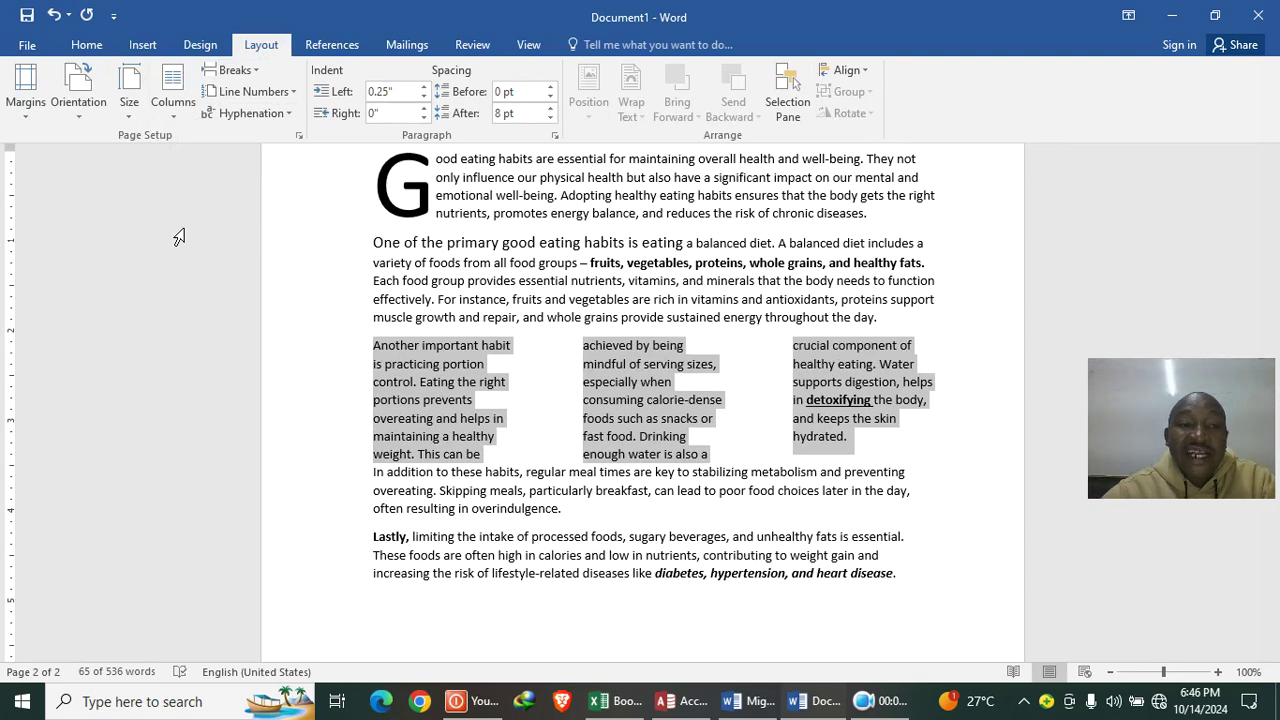
Step: Add a line between the three columns of the third paragraph on page two
left_click(174, 106)
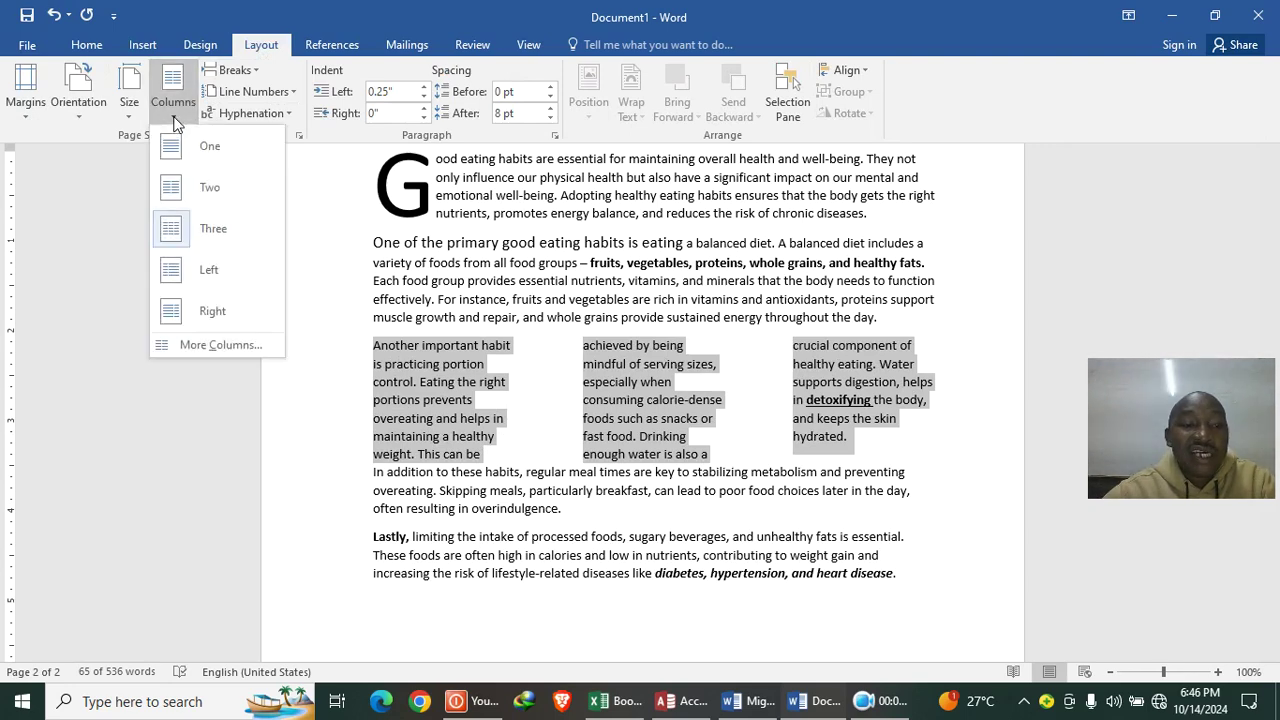
left_click(212, 344)
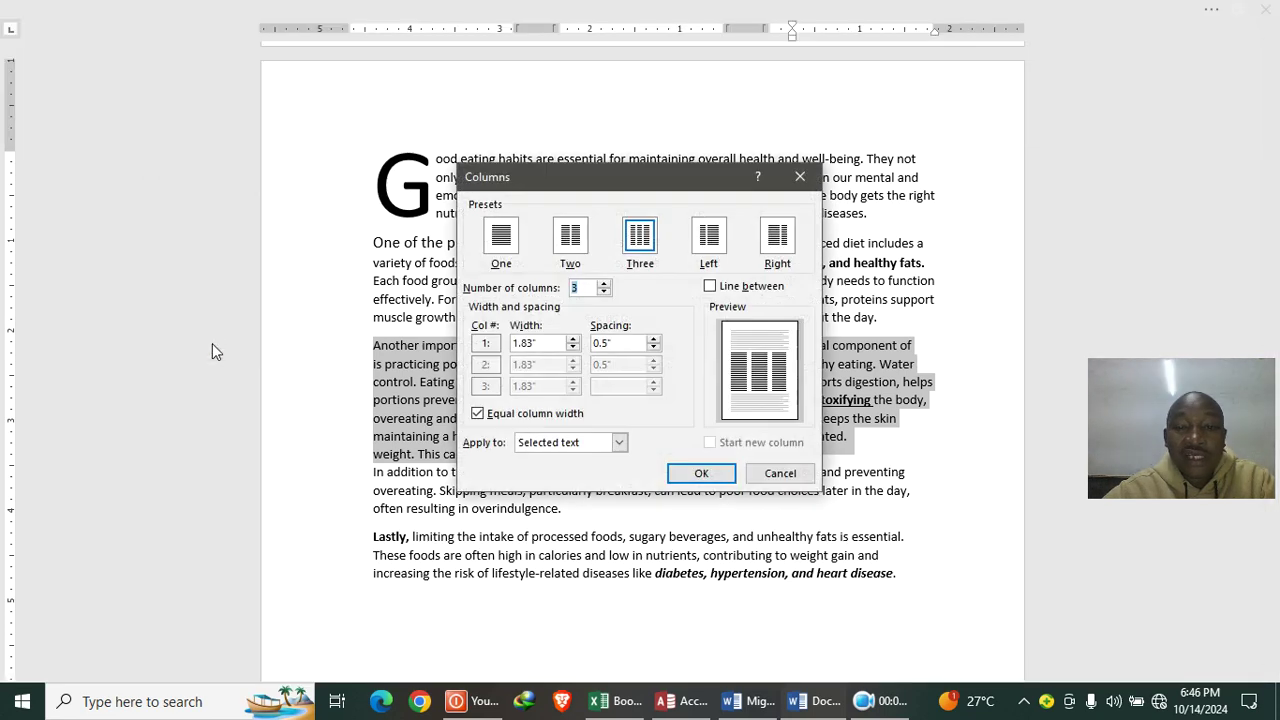
left_click(717, 291)
left_click(701, 474)
left_click(946, 402)
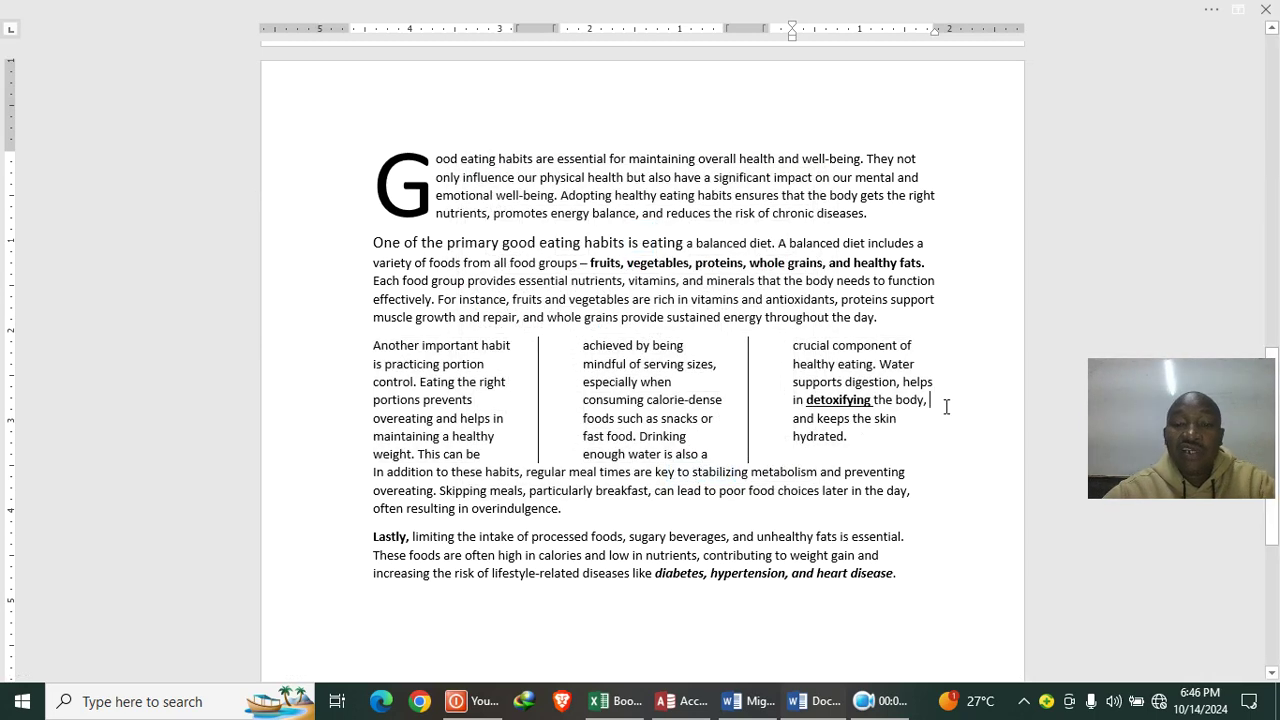
Step: Read task c and its bordered, shaded sample paragraph in the question document, and return to the new document
left_click(748, 701)
scroll(450, 420, "down", 2)
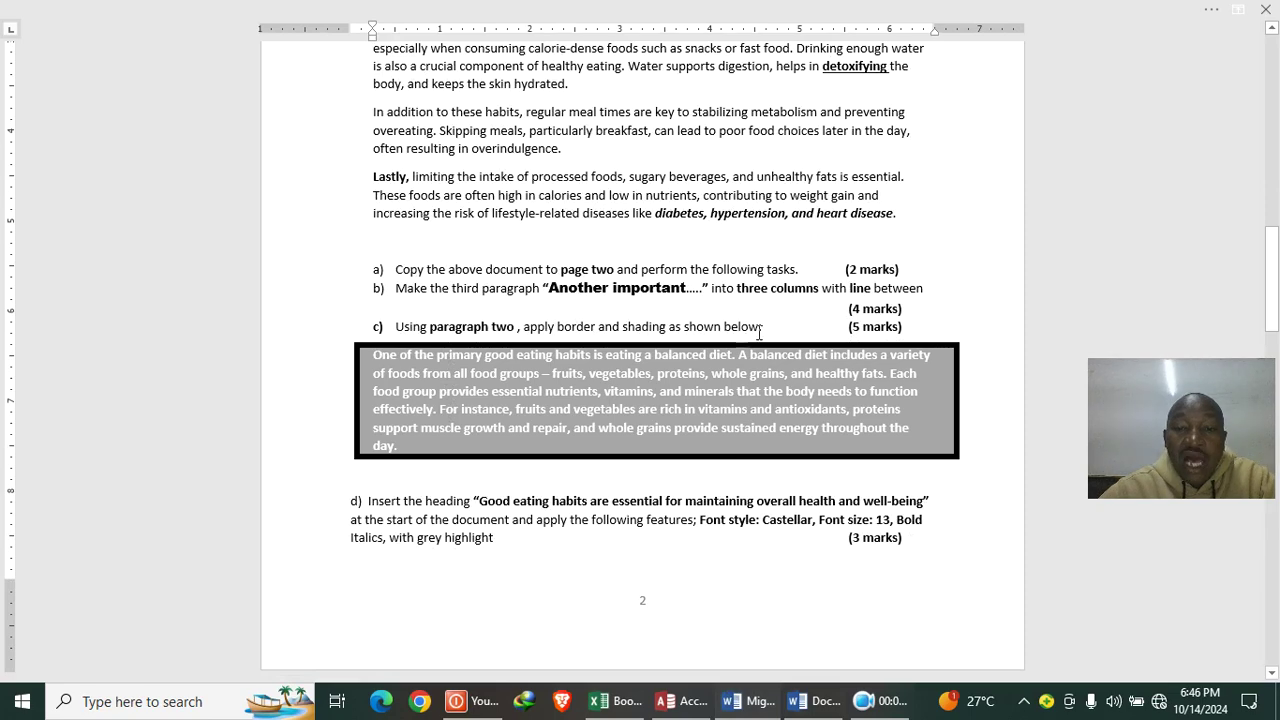
scroll(782, 327, "down", 2)
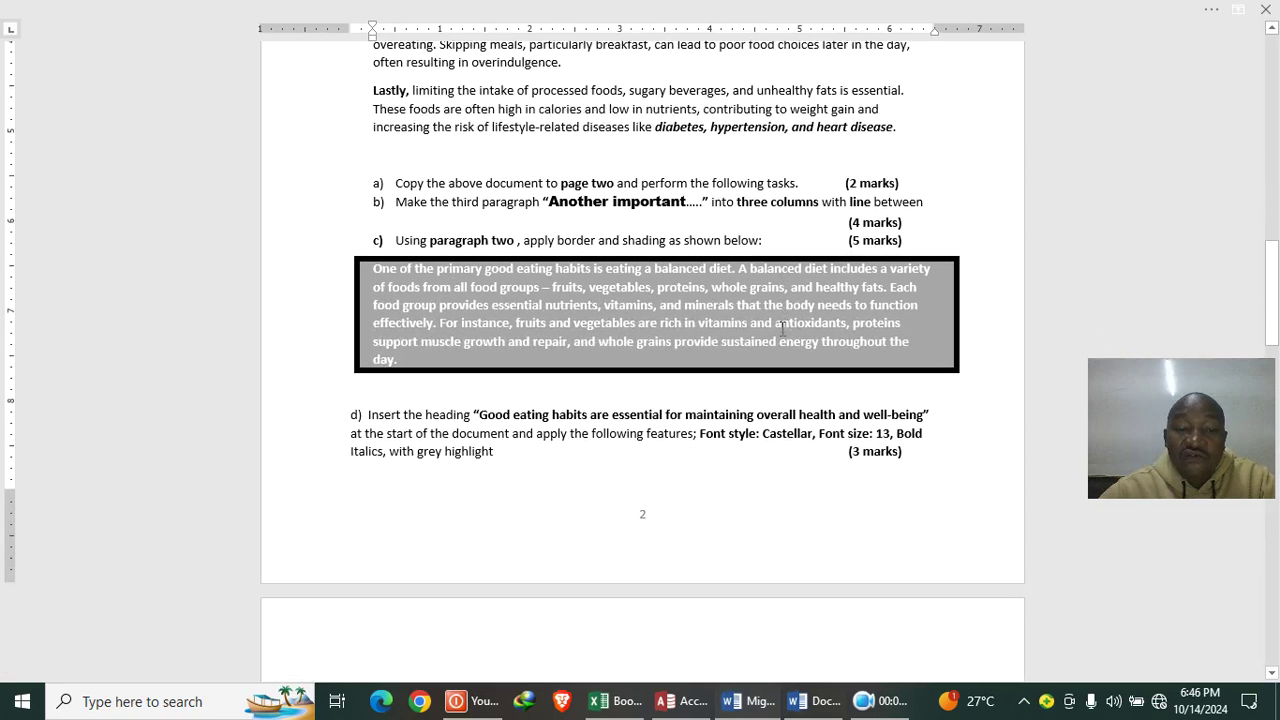
scroll(782, 327, "down", 2)
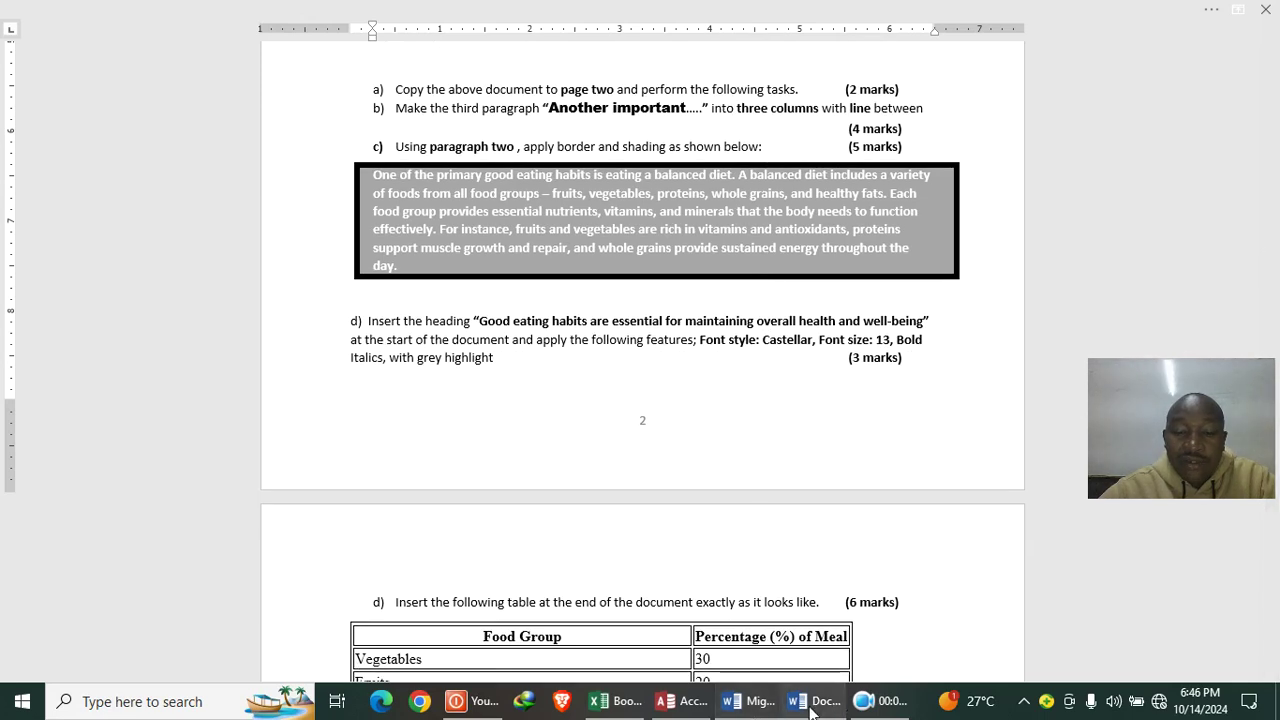
left_click(812, 705)
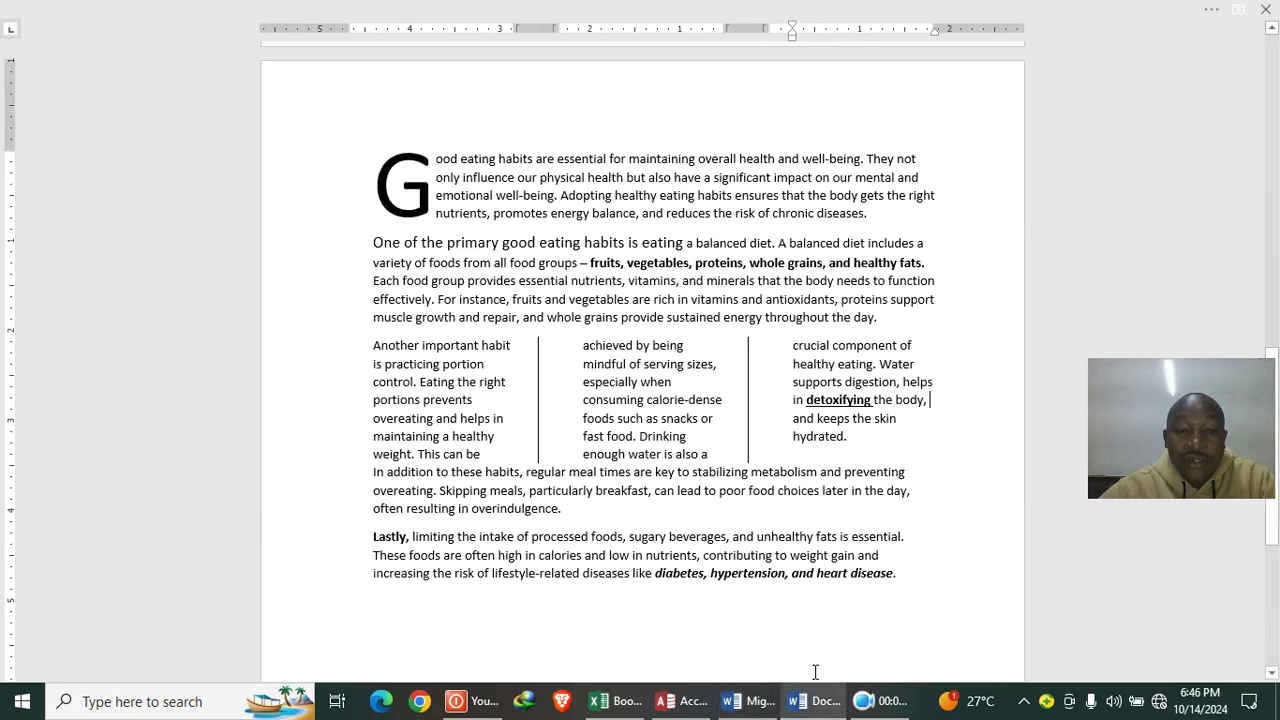
left_click(740, 705)
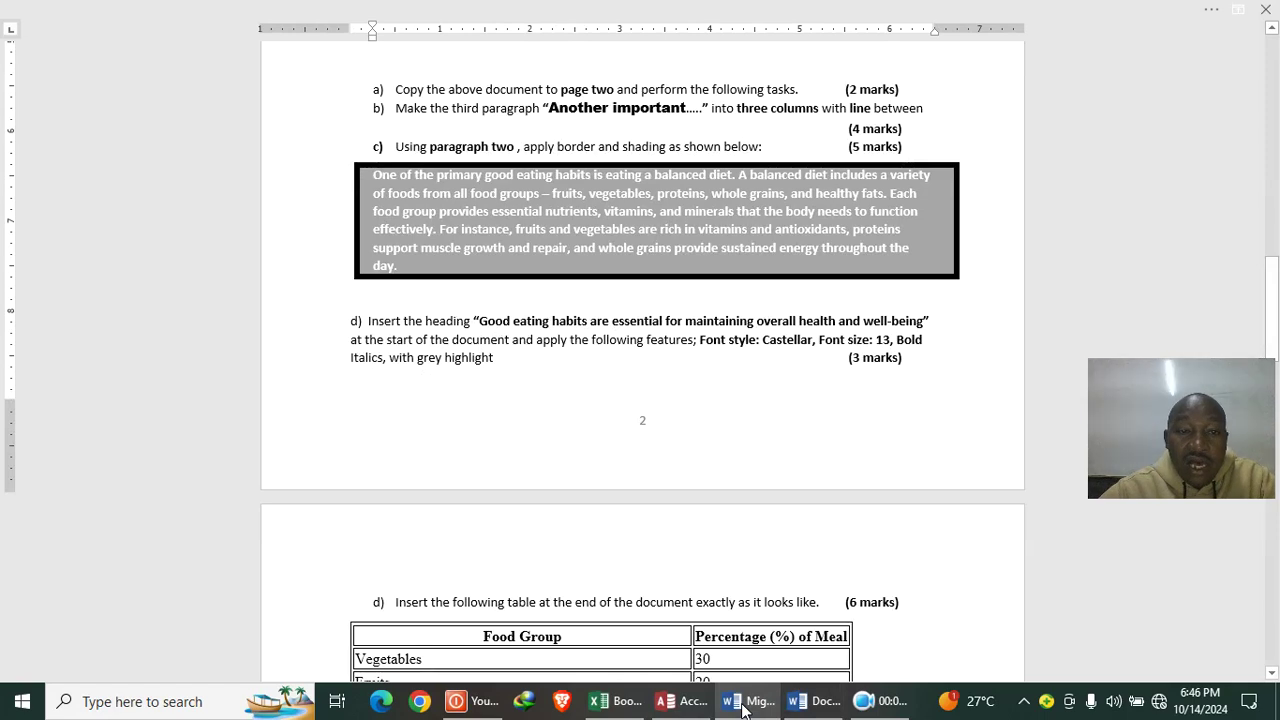
left_click(812, 705)
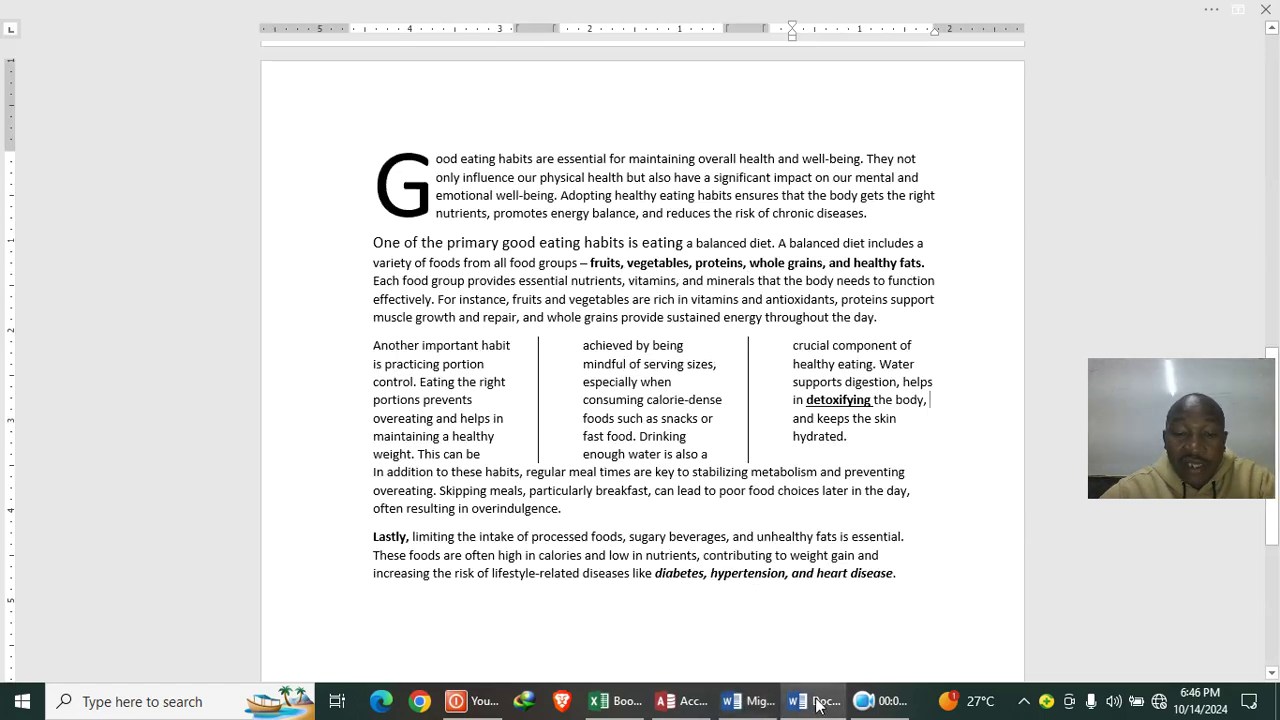
left_click_drag(374, 243, 897, 317)
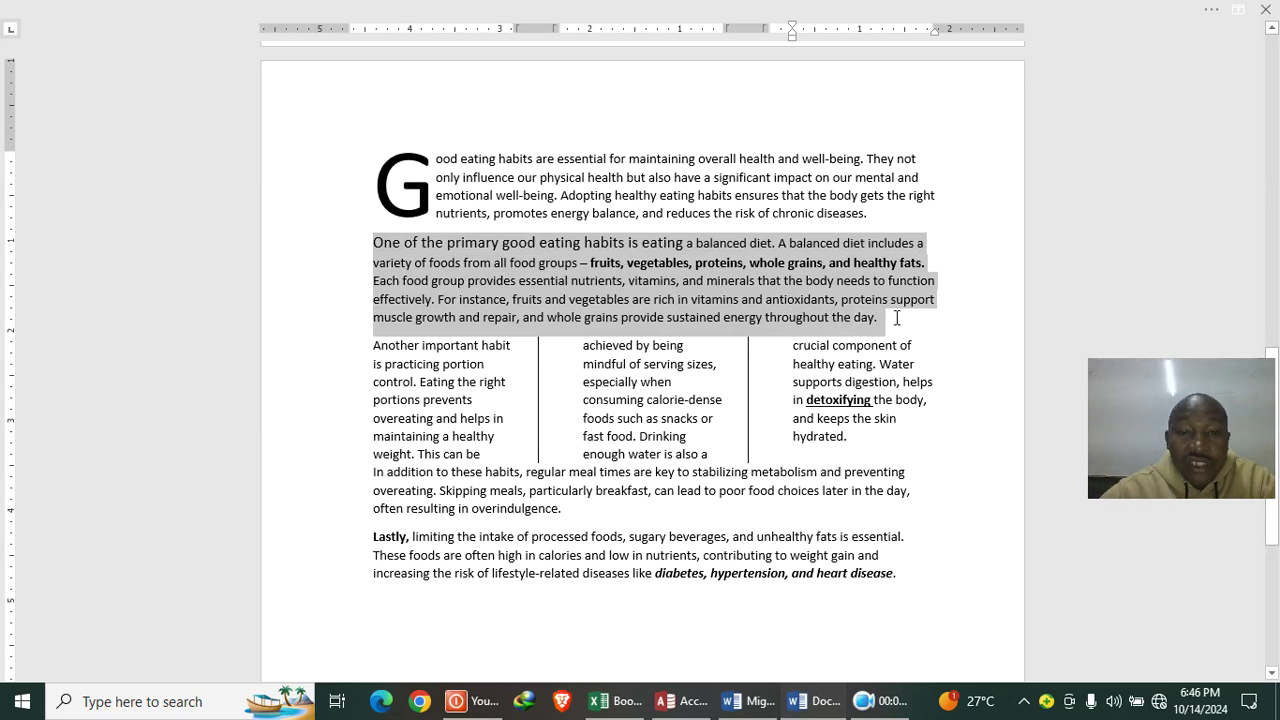
left_click_drag(897, 317, 896, 318)
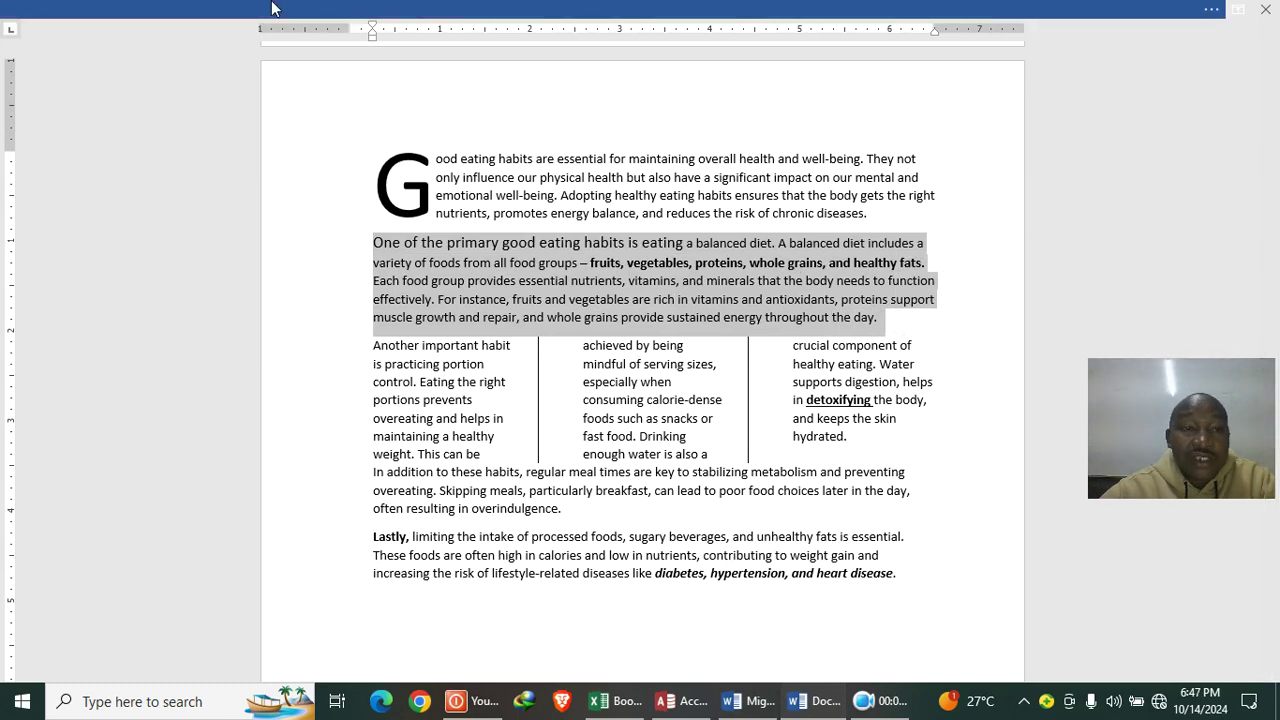
left_click(1211, 9)
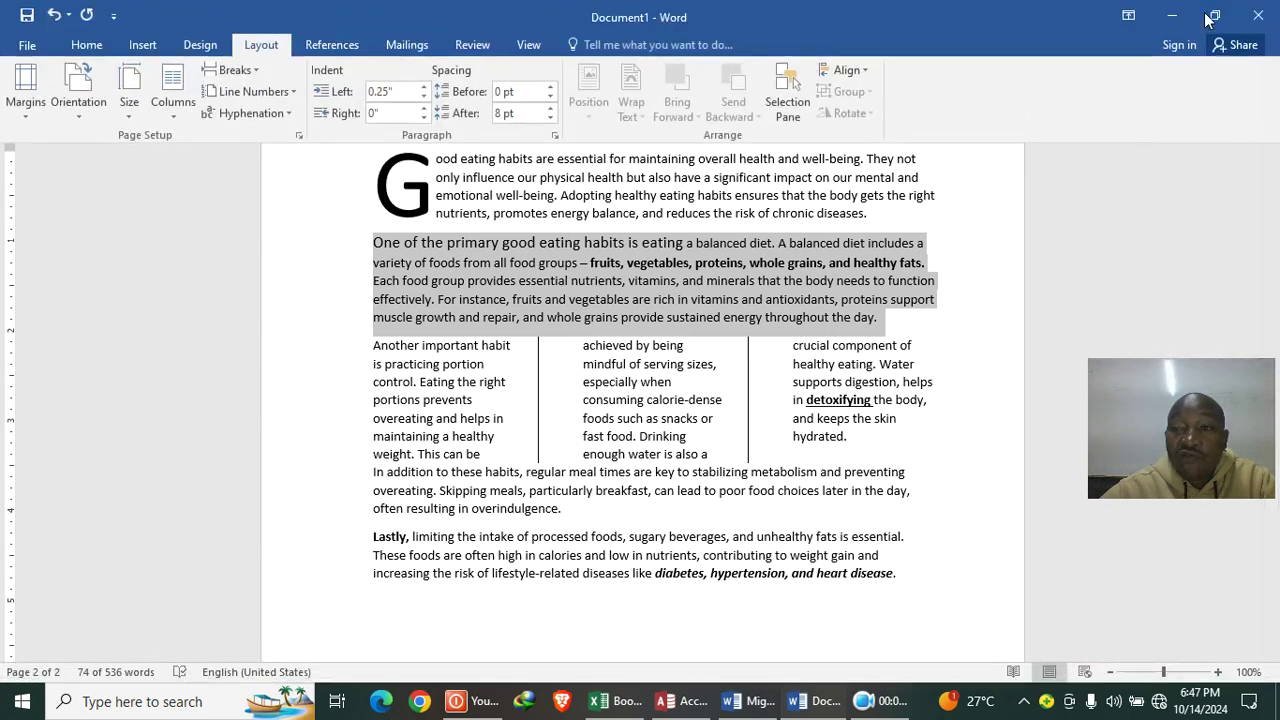
left_click(196, 44)
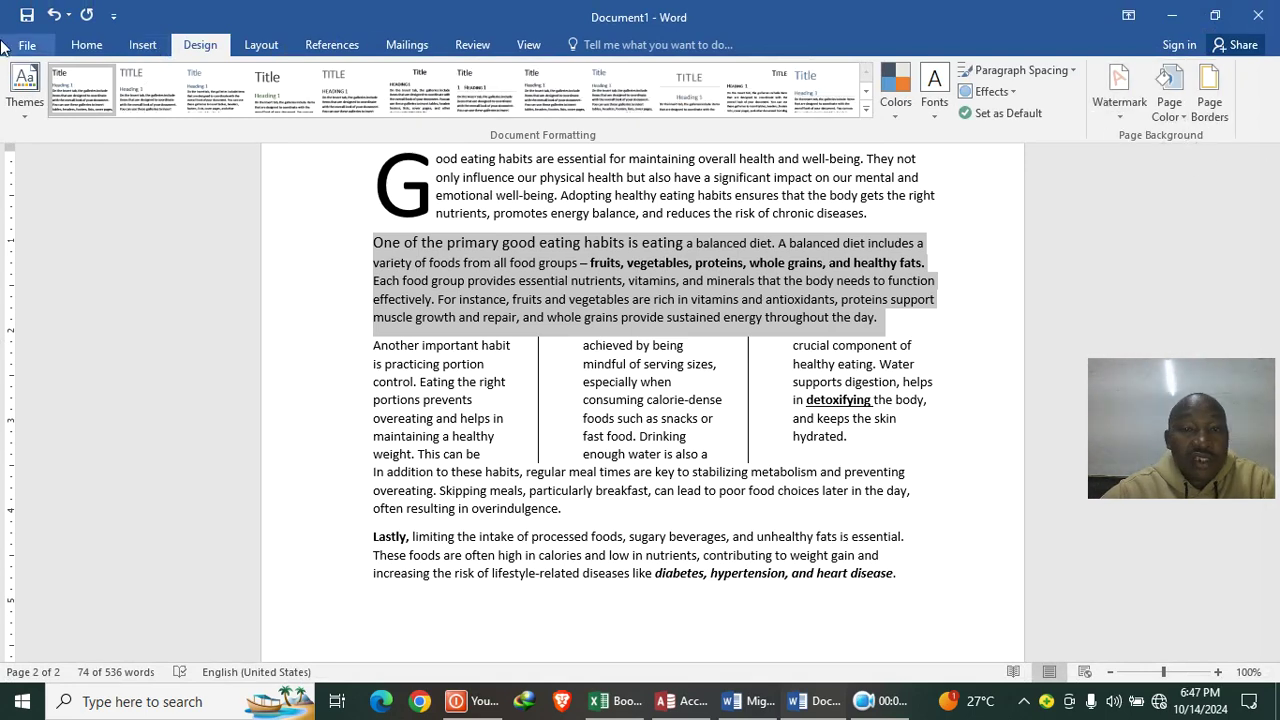
left_click(82, 48)
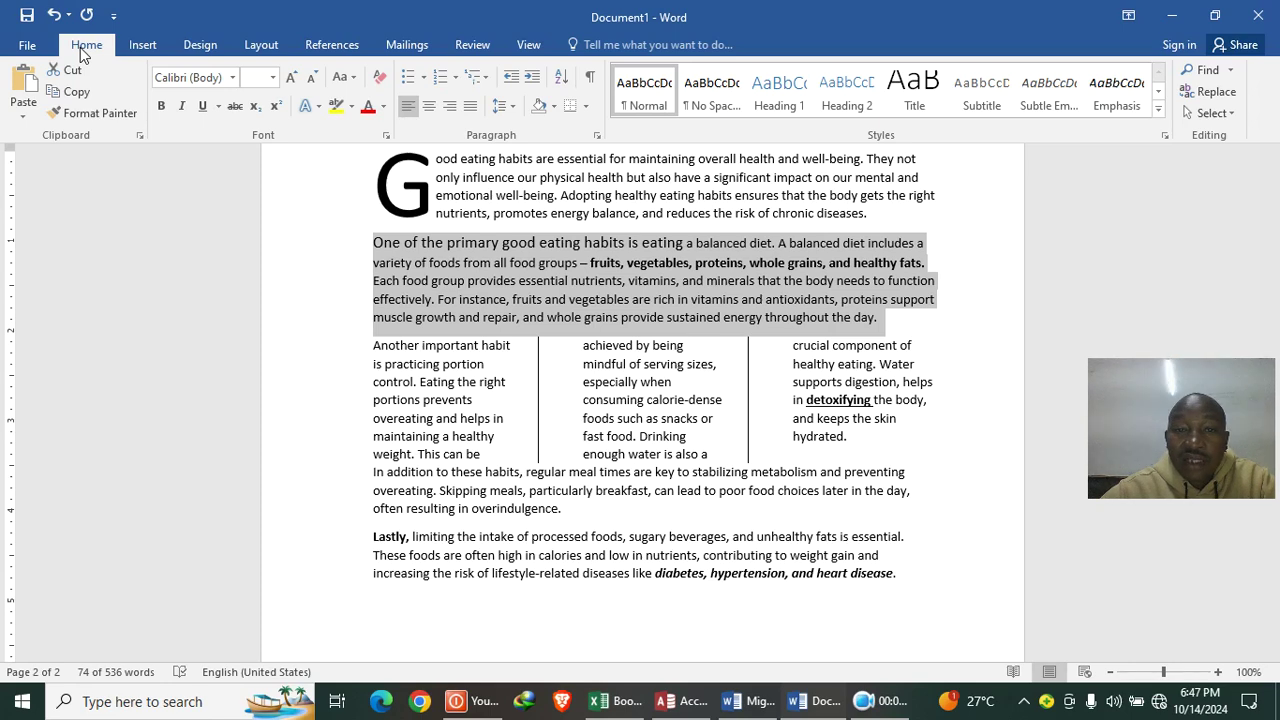
key("ctrl+shift+F1")
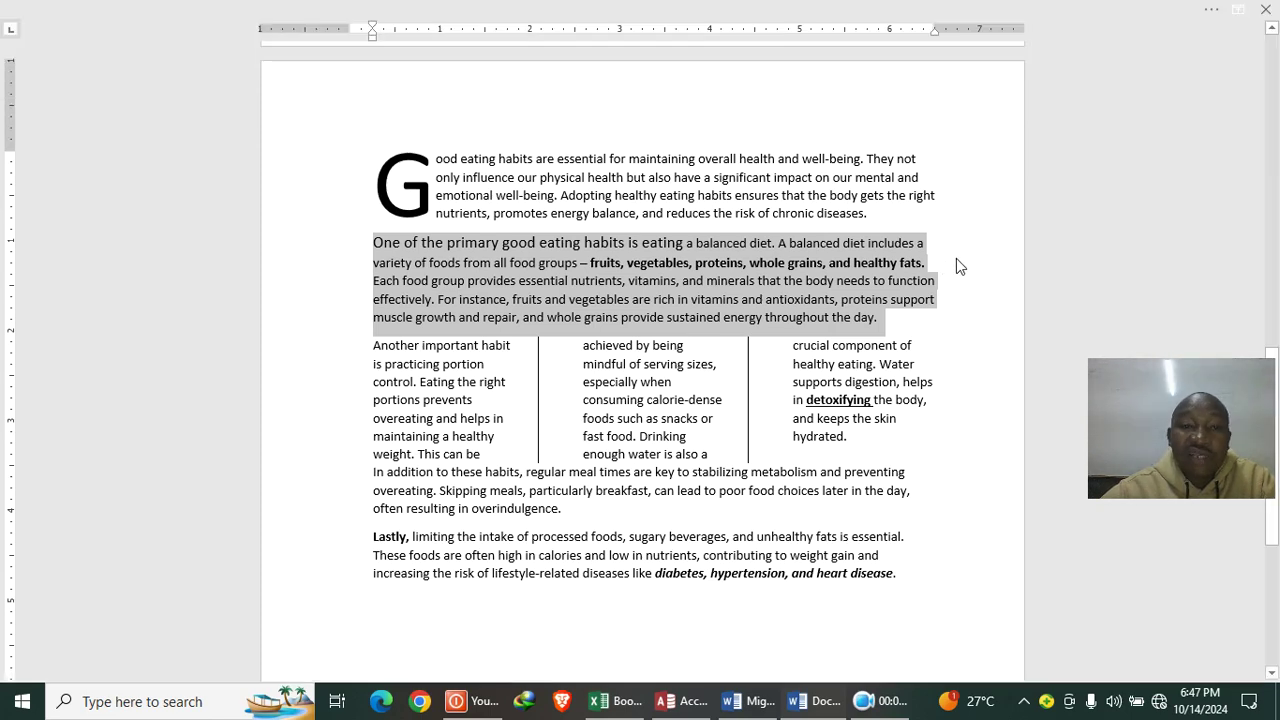
Step: Set the ribbon to show tabs and commands all the time
left_click(566, 313)
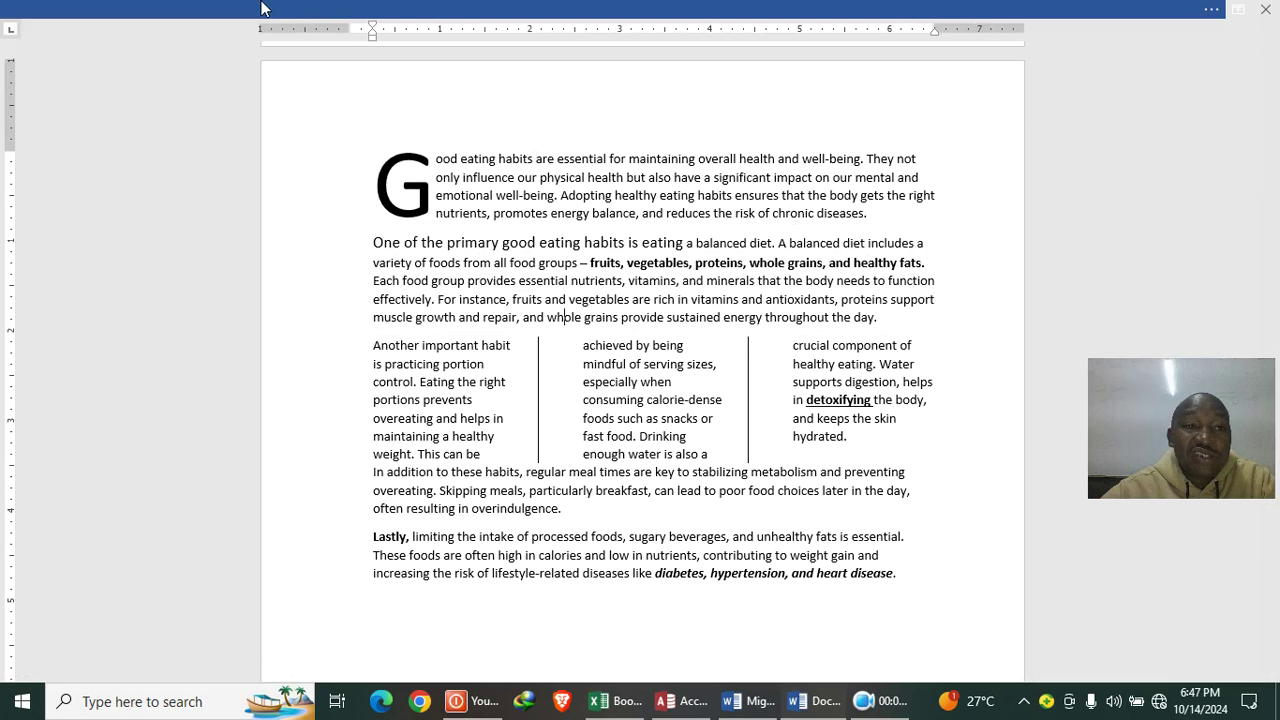
left_click(1238, 9)
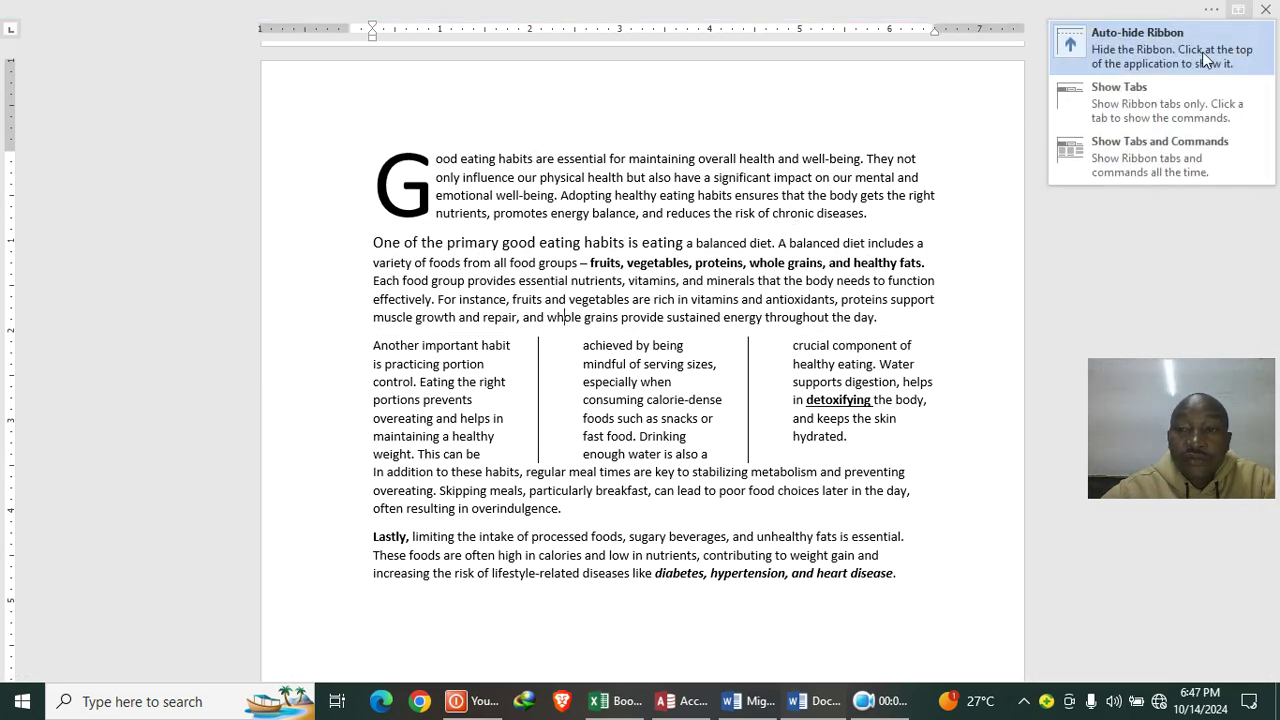
left_click(1147, 150)
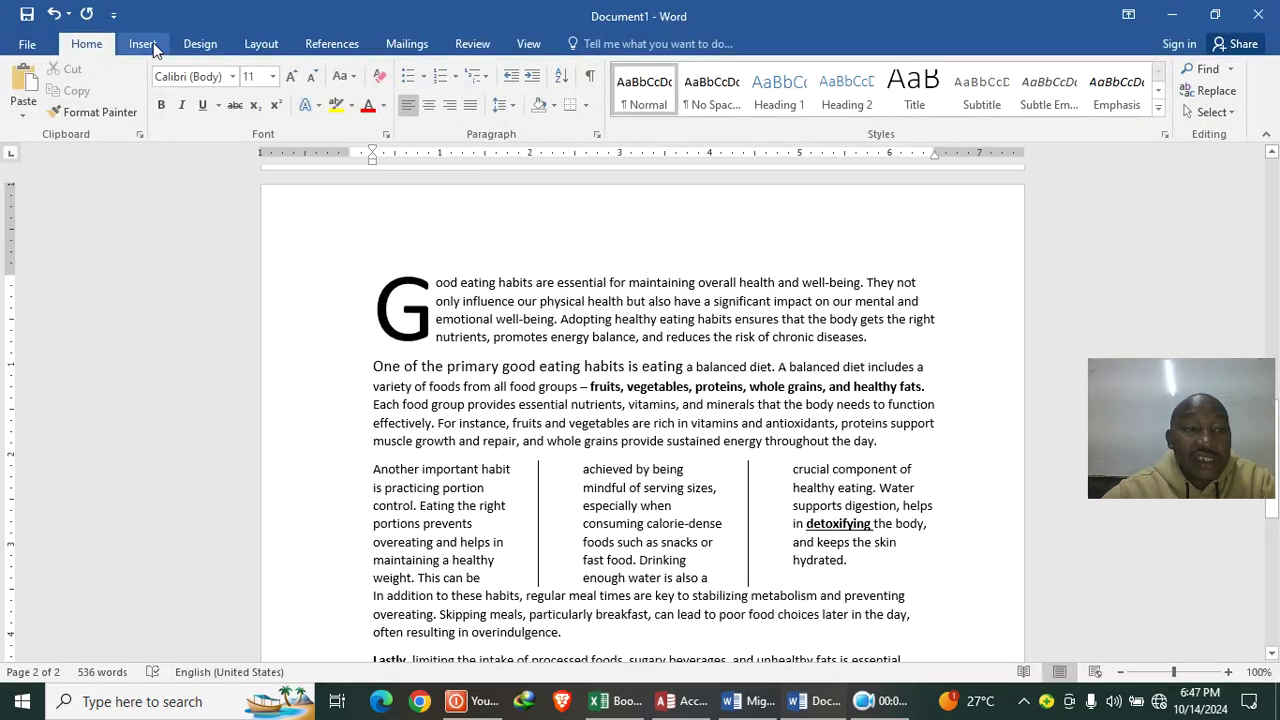
Step: Draw a rectangle about 6.65" wide and 1.12" high over paragraph two on page two and place it behind the text
left_click(143, 44)
left_click(257, 106)
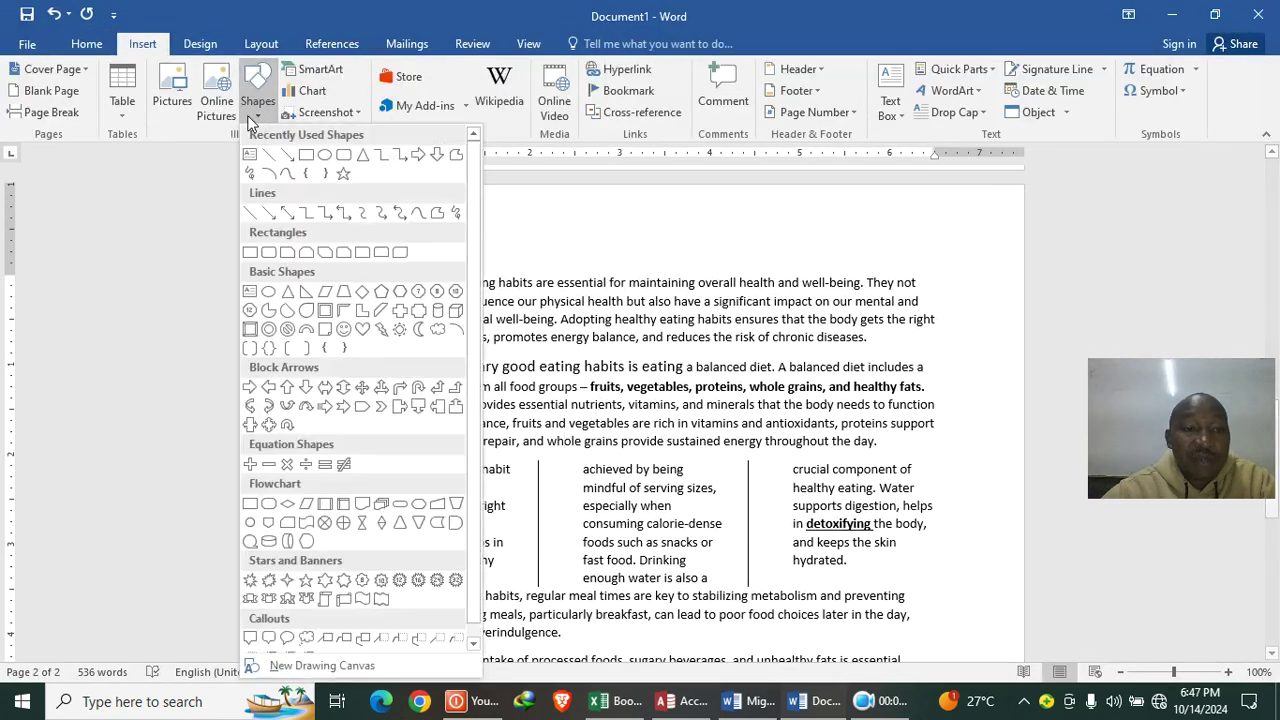
left_click(306, 156)
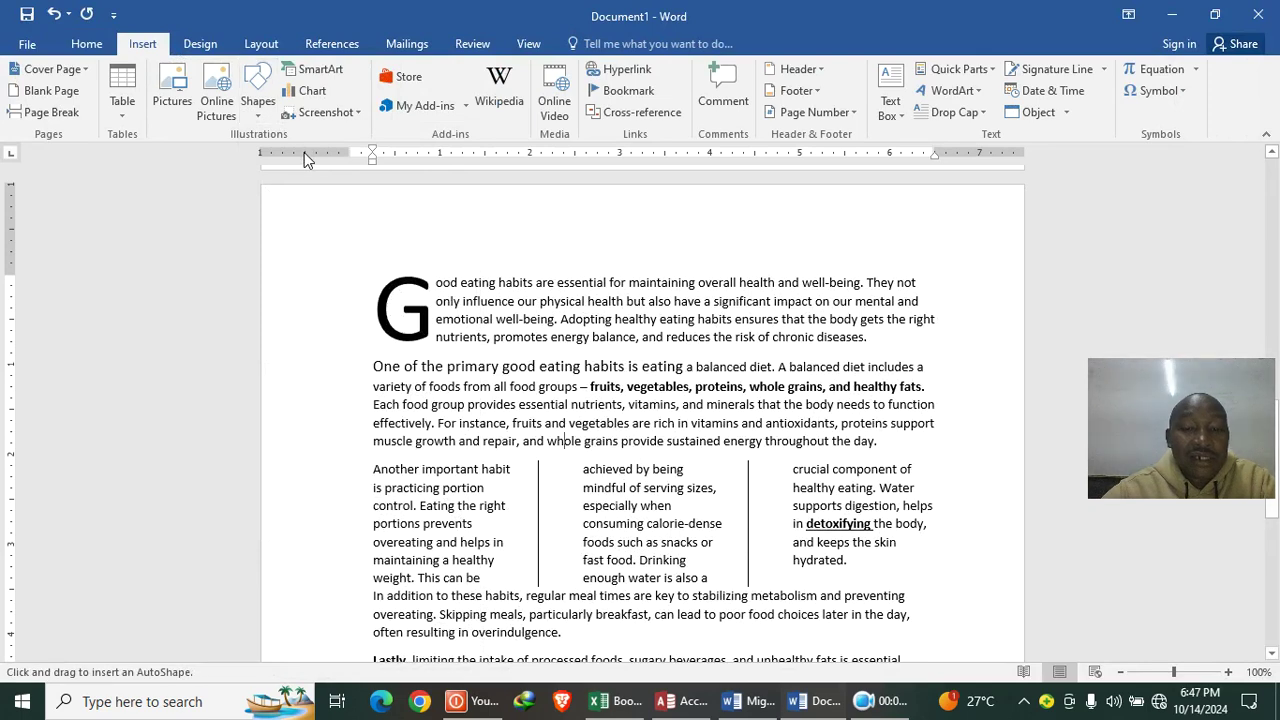
mouse_move(352, 353)
left_mouse_down()
mouse_move(437, 426)
mouse_move(934, 474)
mouse_move(1023, 452)
mouse_move(950, 452)
left_mouse_up()
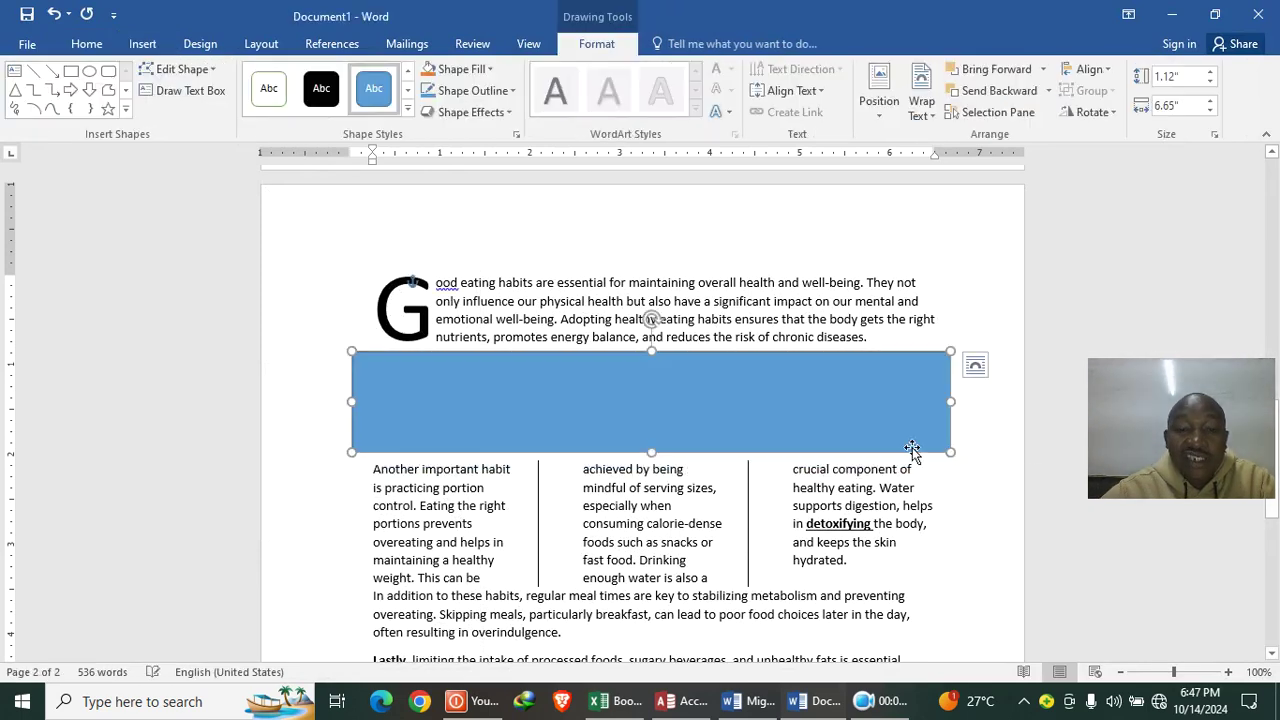
left_click(930, 116)
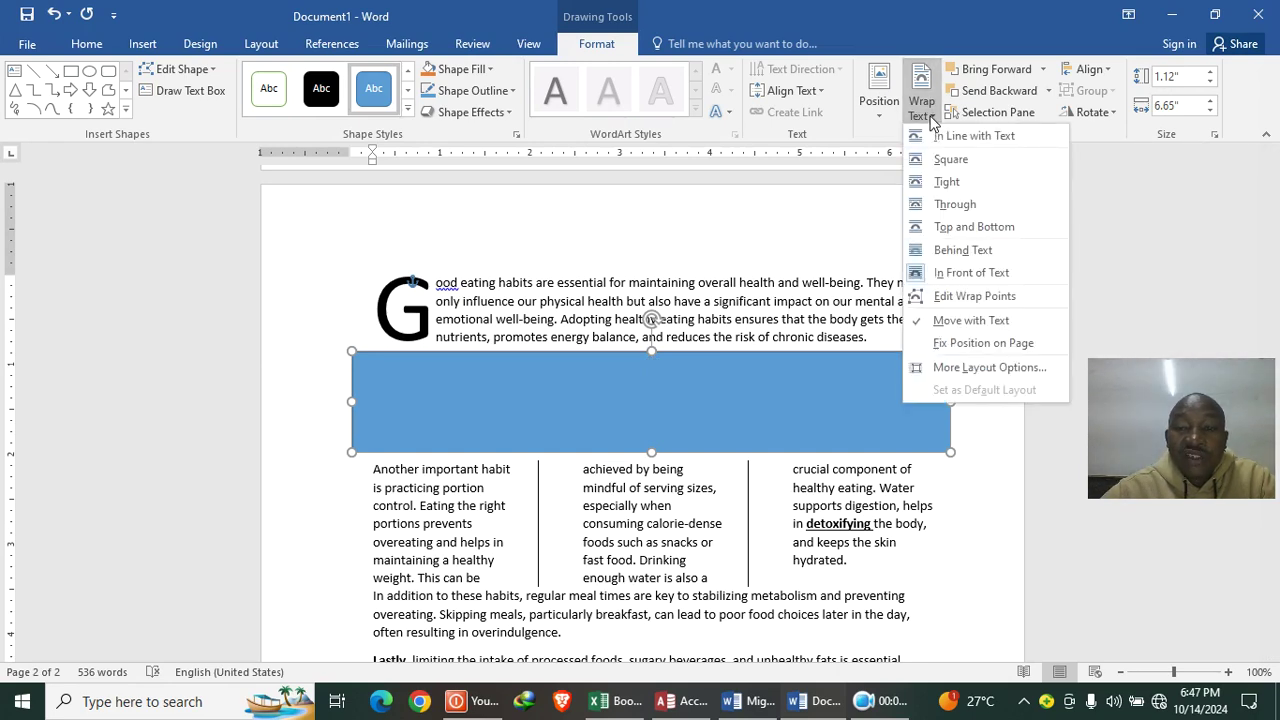
left_click(962, 250)
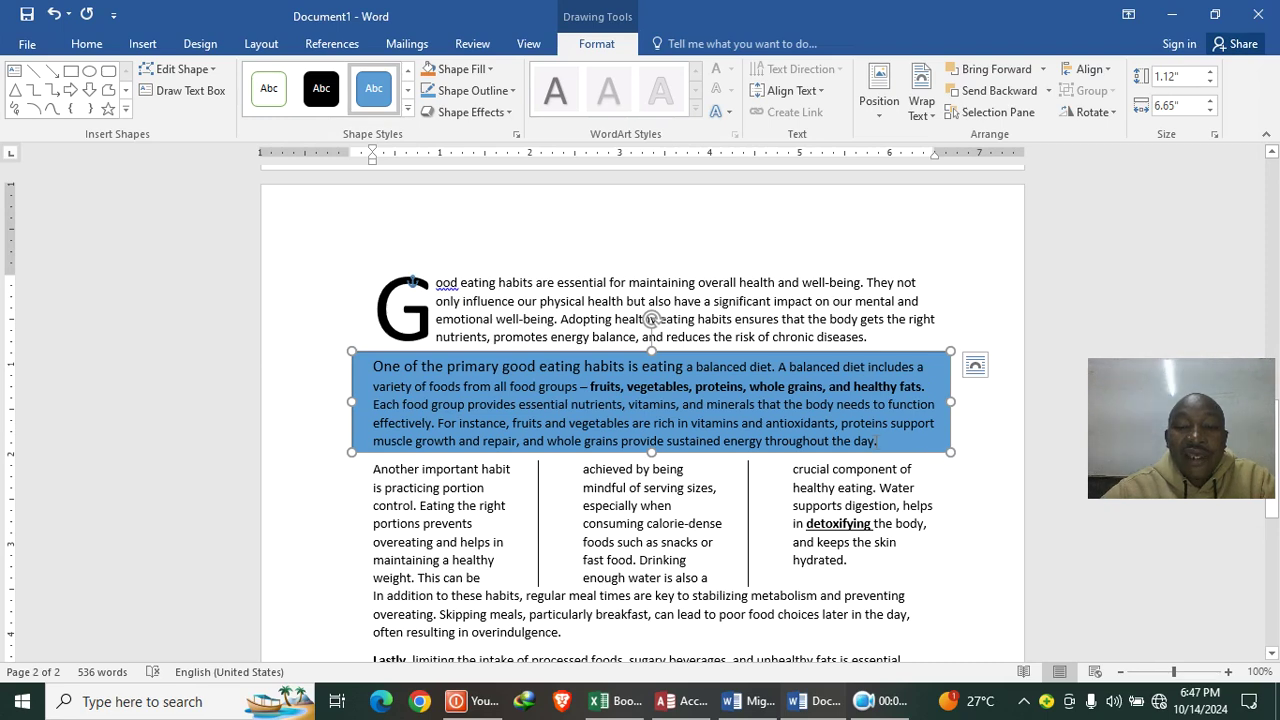
Step: Set the font color of all the text in paragraph two on page two to white
left_click_drag(881, 441, 373, 366)
left_click_drag(411, 282, 373, 366)
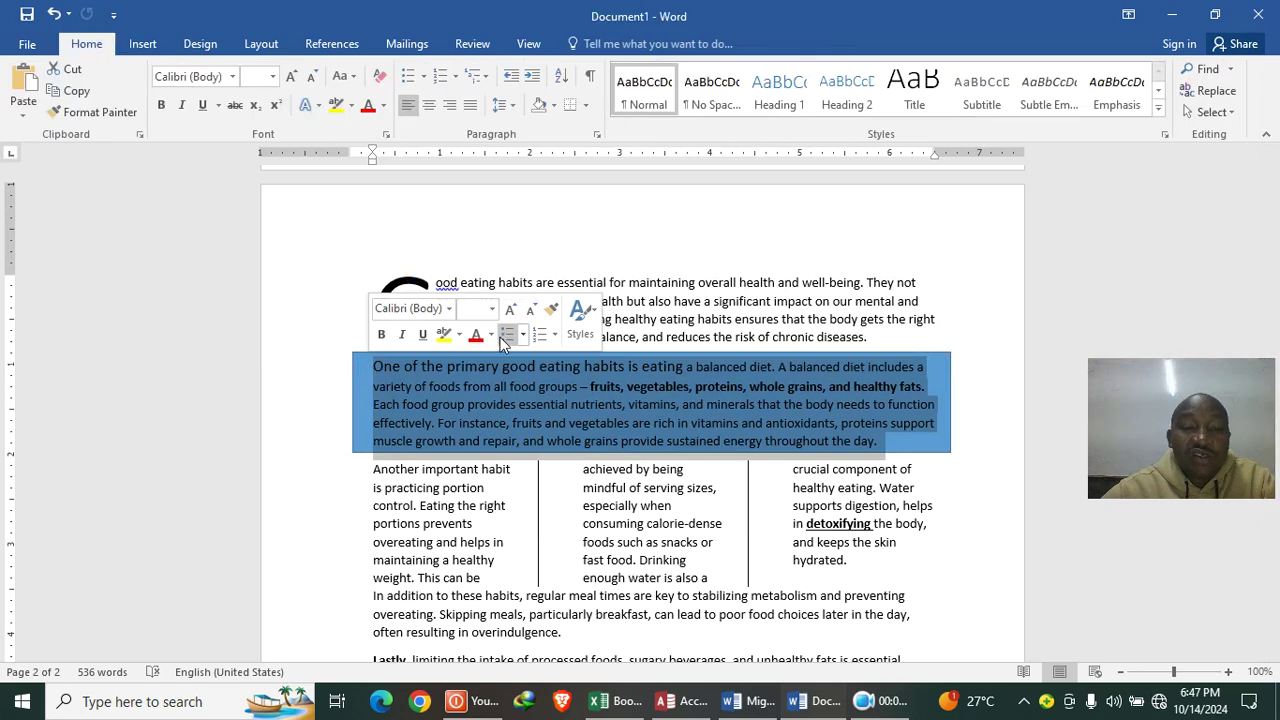
left_click(490, 335)
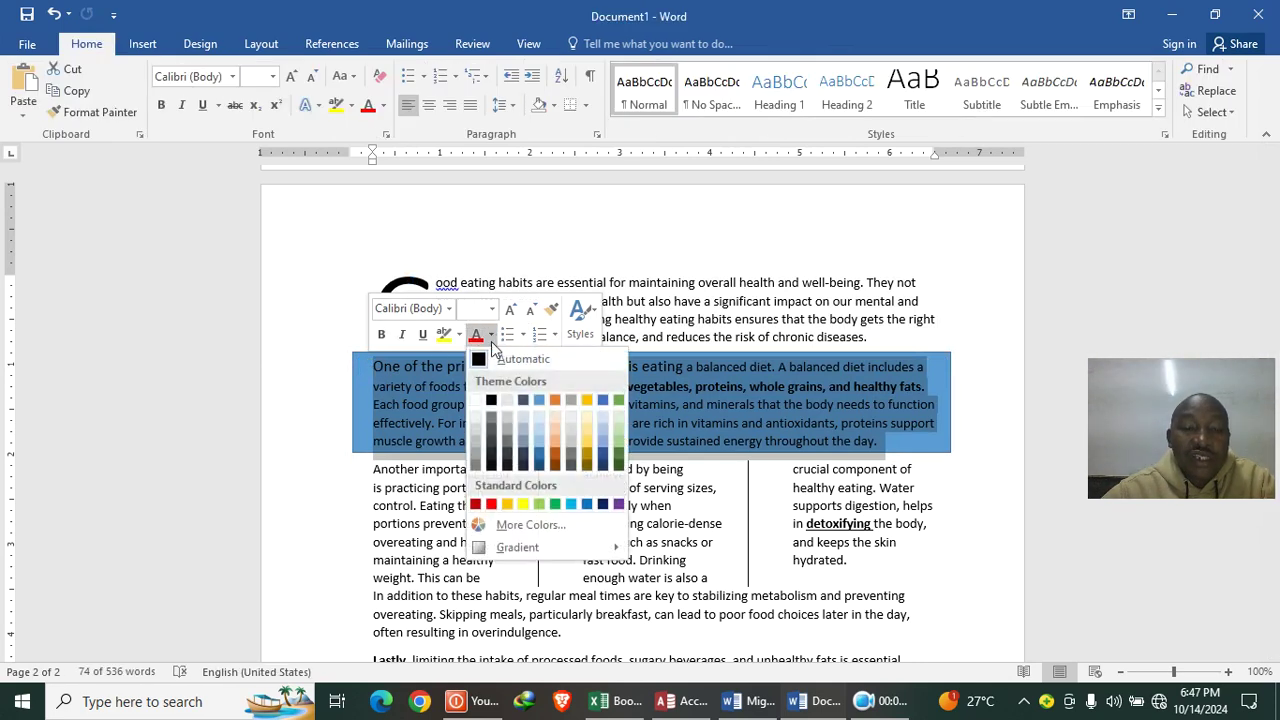
left_click(477, 400)
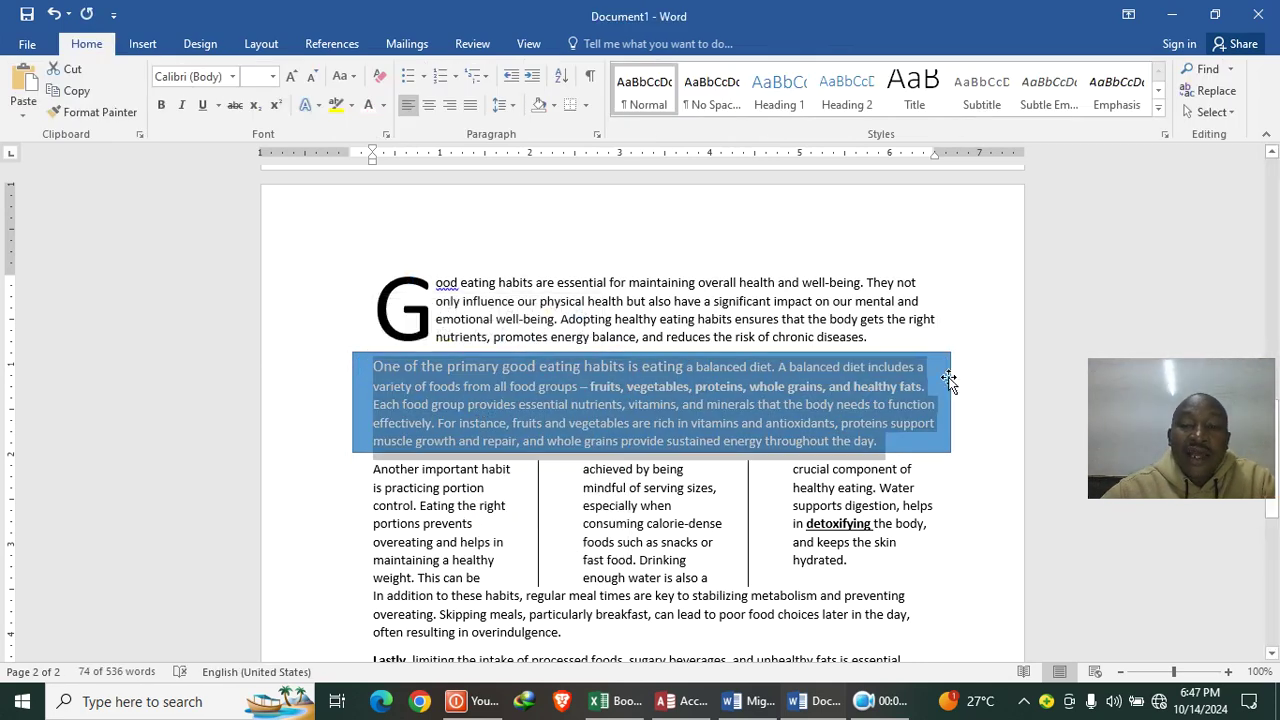
Step: Fill the rectangle behind paragraph two with a dark grey theme color
left_click(950, 381)
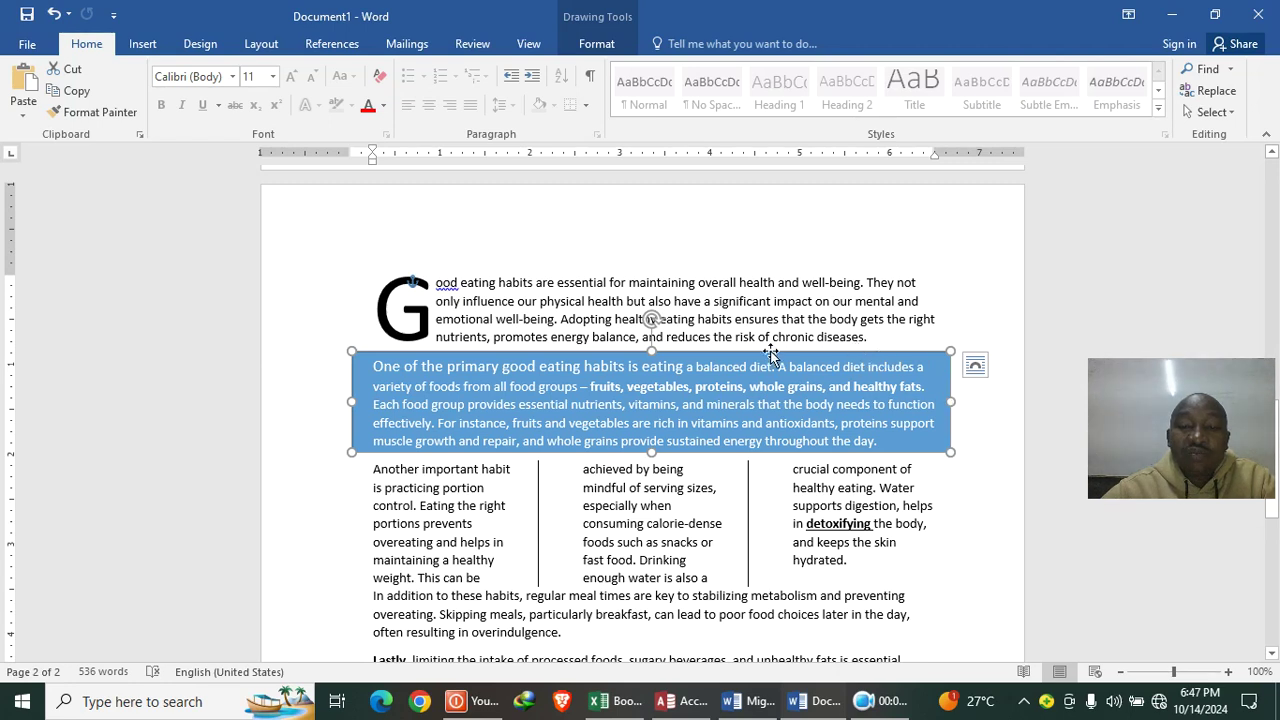
left_click(596, 45)
left_click(480, 70)
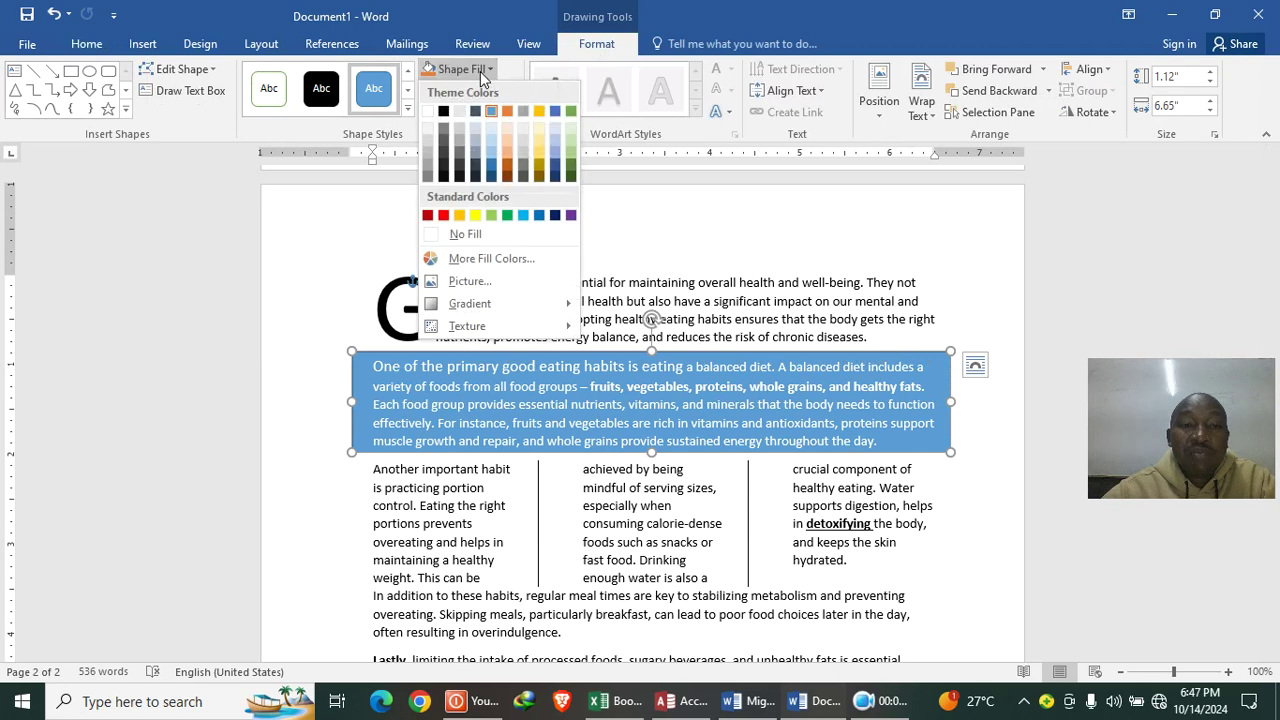
left_click(448, 152)
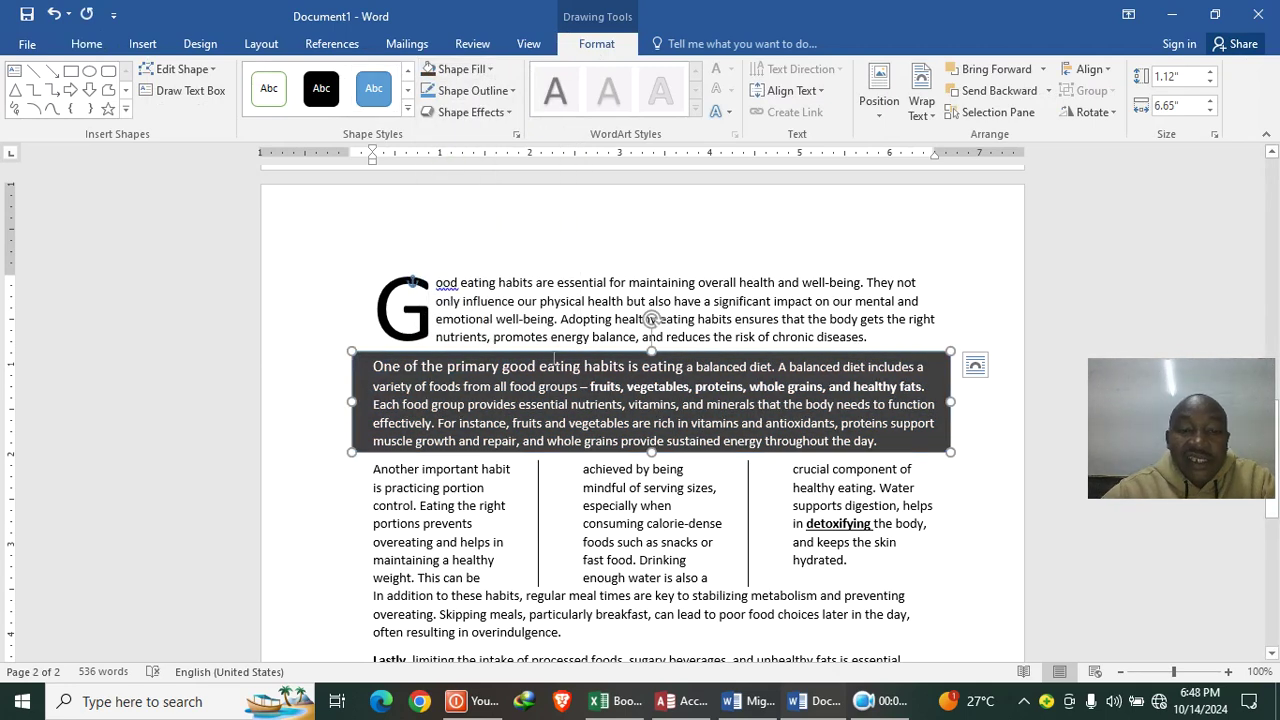
Step: Check the reference sample in the task document and set the outline weight of the rectangle behind paragraph two to 6 pt
left_click(748, 701)
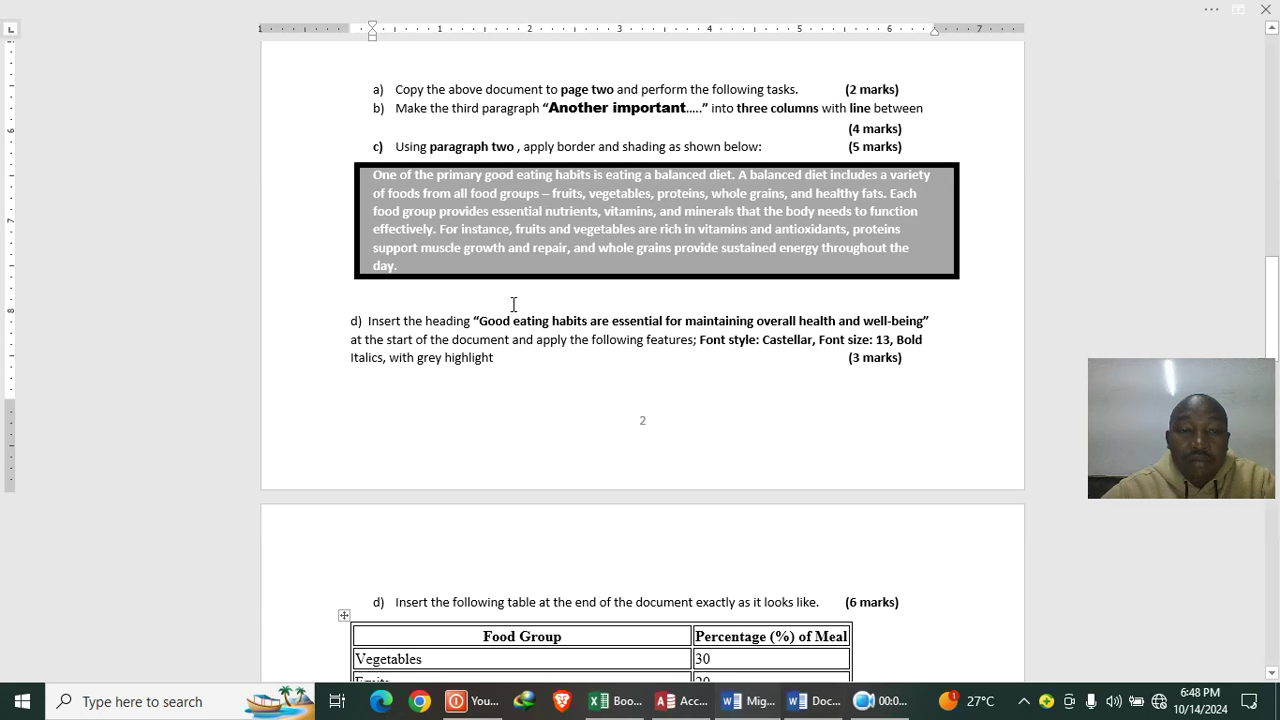
left_click(812, 701)
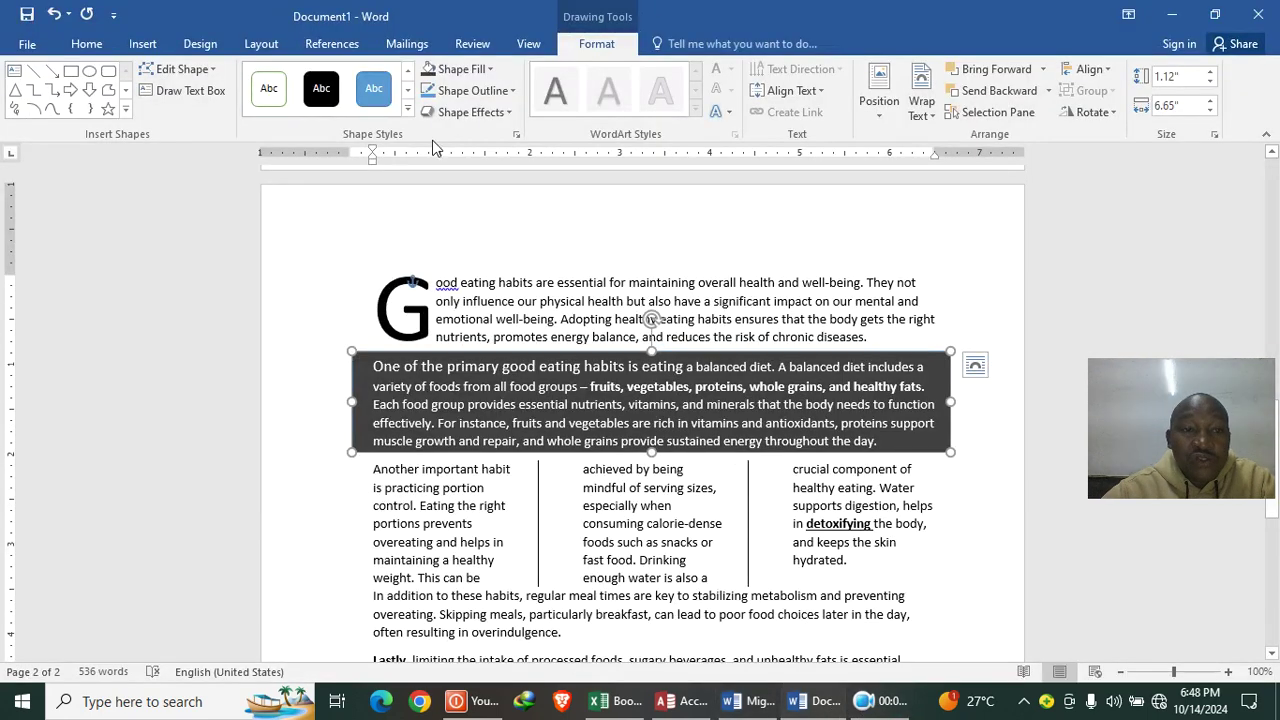
left_click(466, 95)
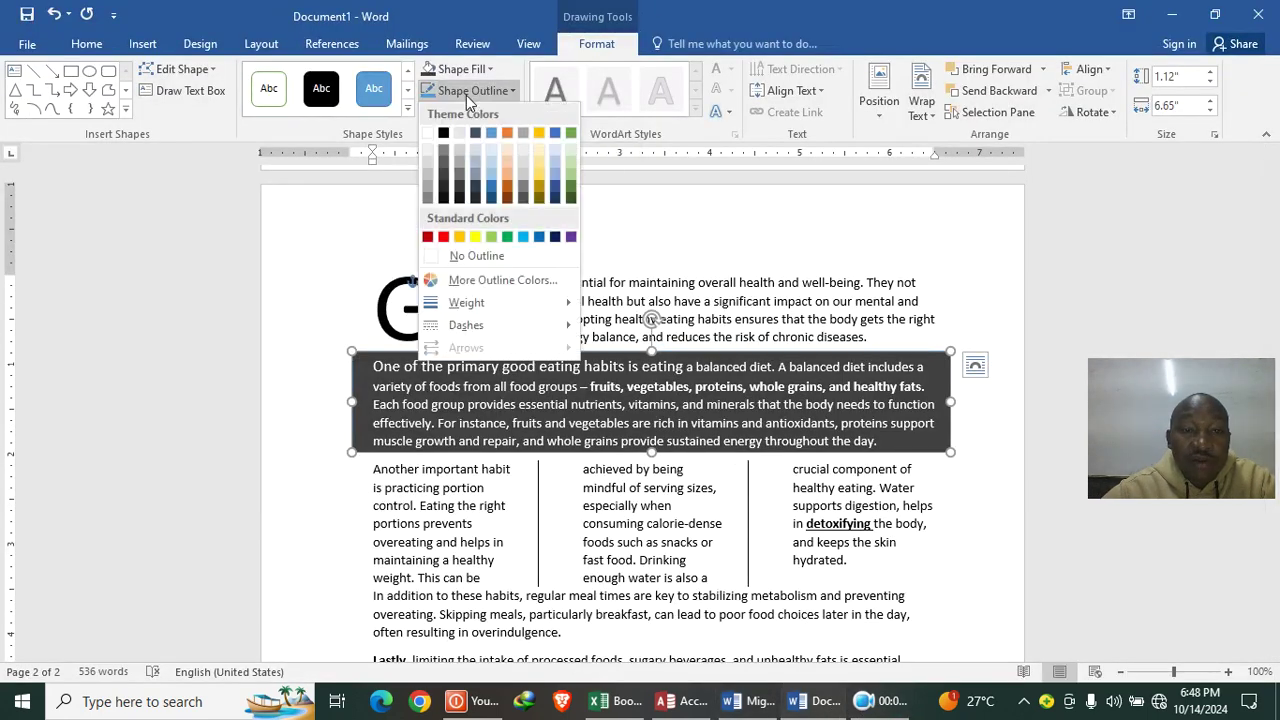
mouse_move(468, 302)
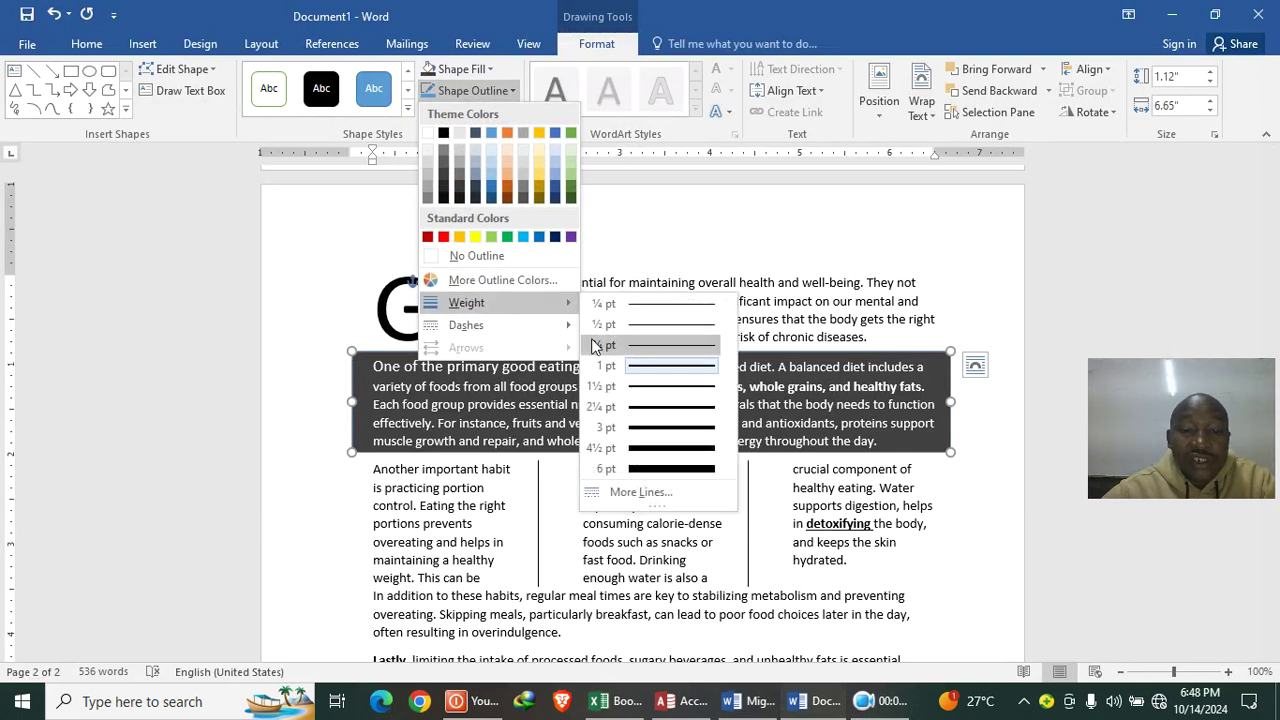
left_click(650, 470)
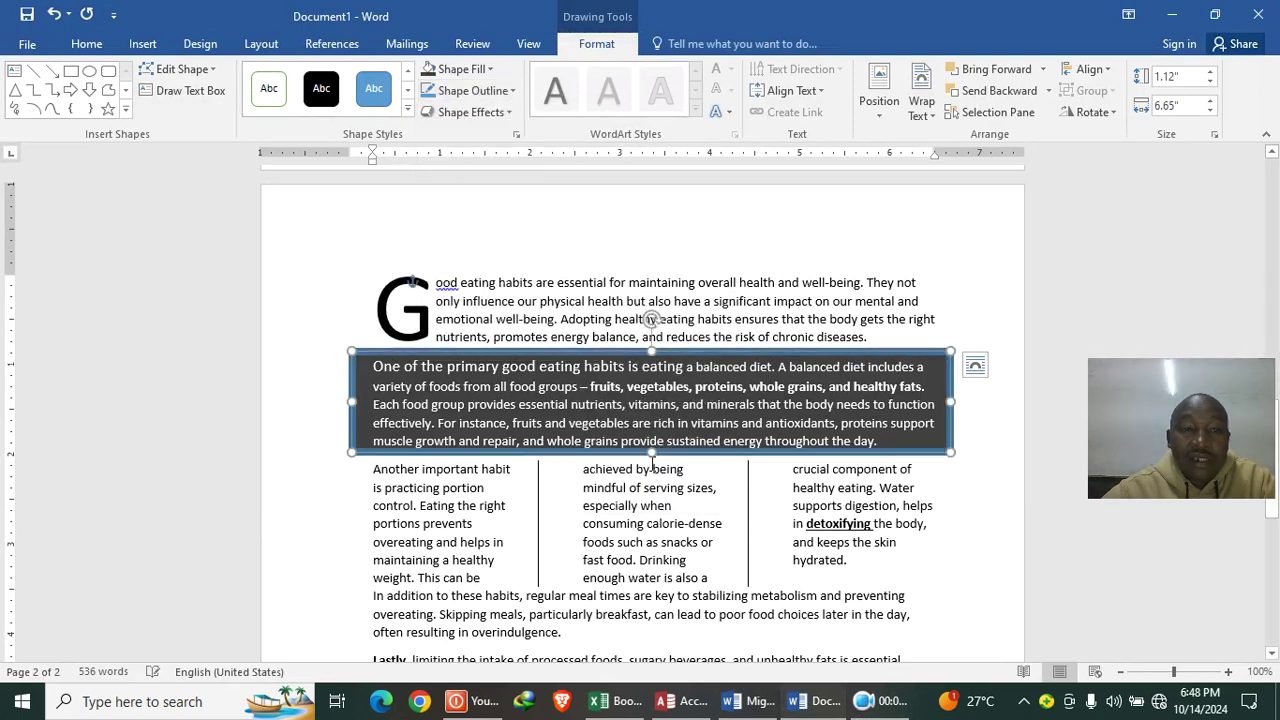
Step: Set both the fill and the outline color of the rectangle behind paragraph two to black
left_click(456, 69)
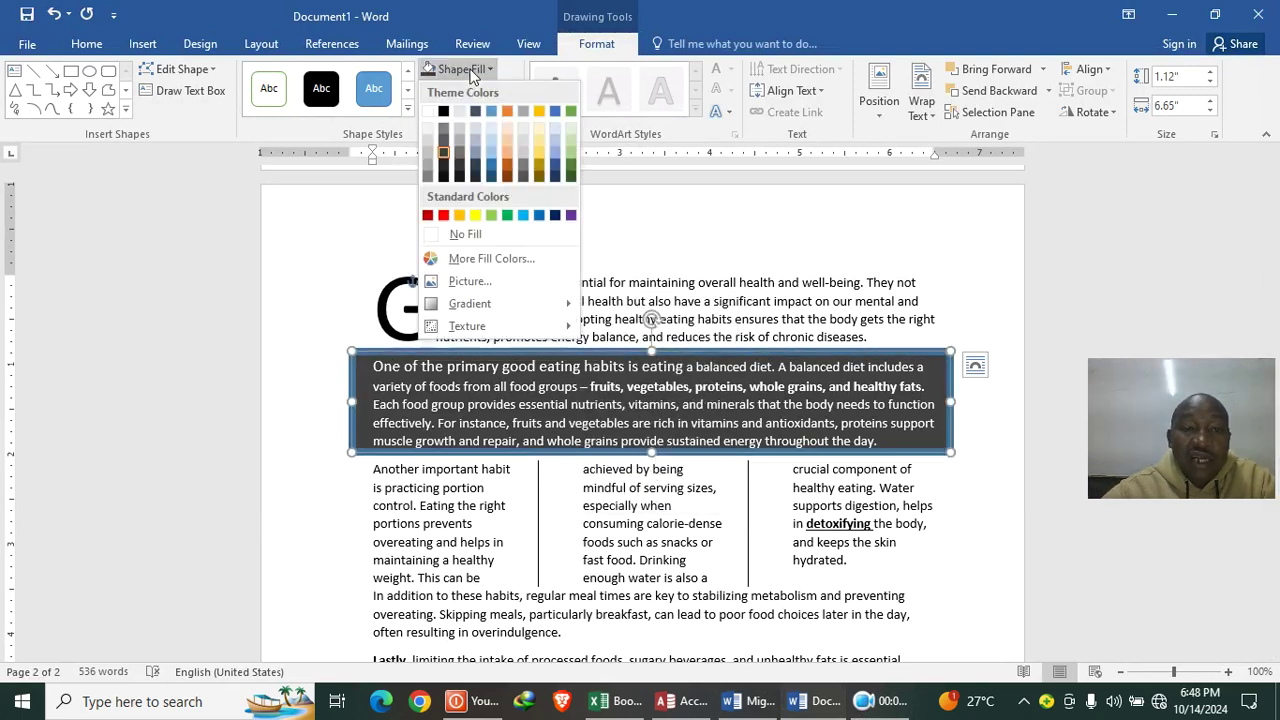
left_click(446, 115)
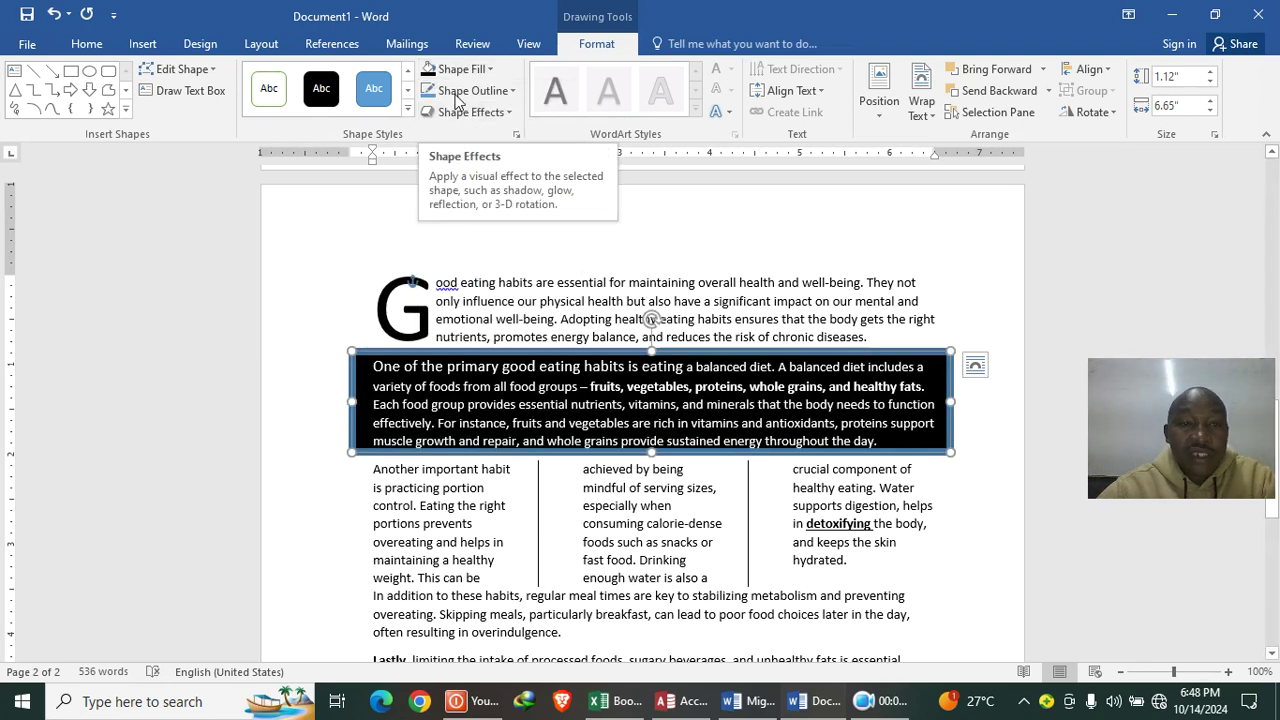
left_click(461, 86)
left_click(446, 135)
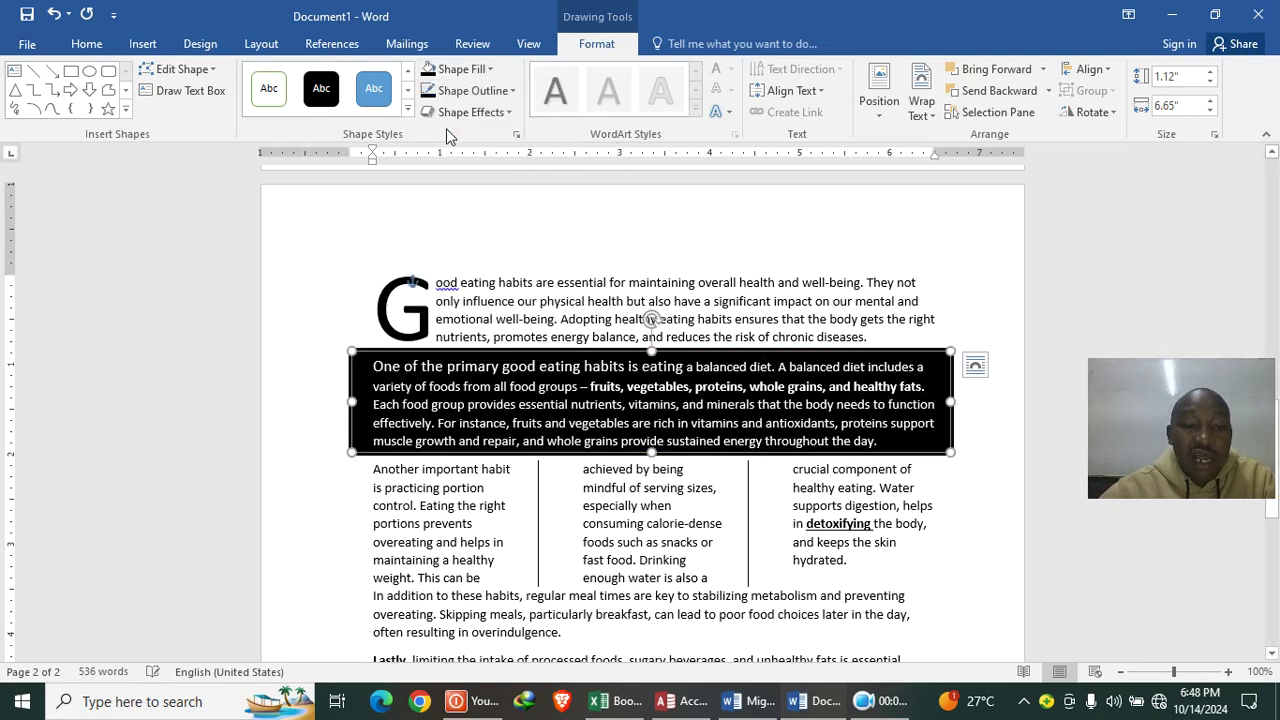
left_click(943, 507)
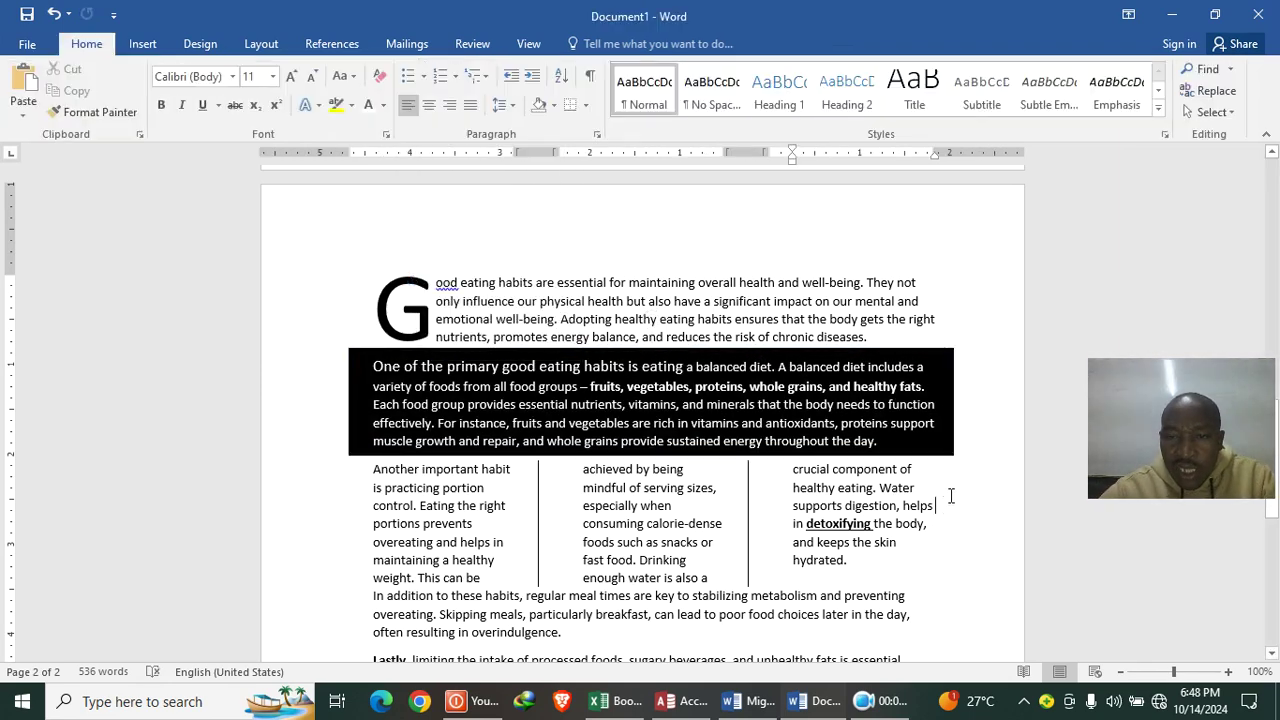
Step: Compare with the reference sample and fill the rectangle behind paragraph two with the darkest grey shade of the white theme color
left_click(757, 700)
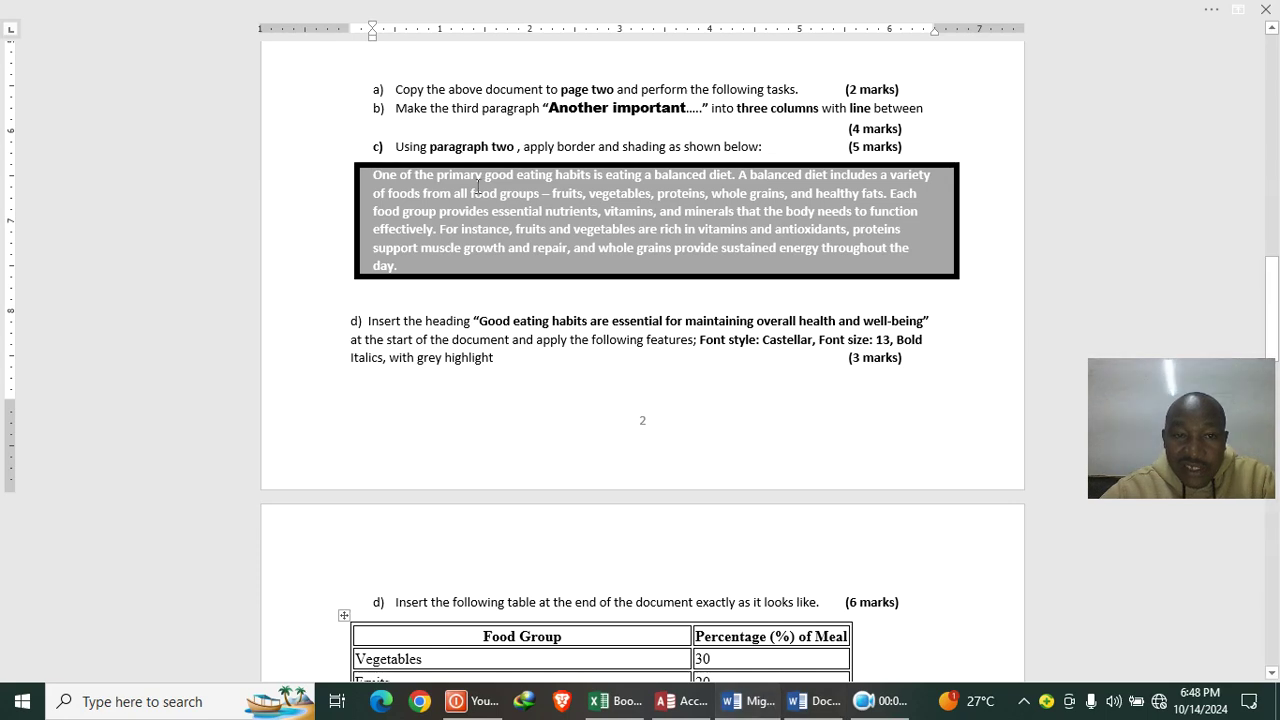
left_click(808, 705)
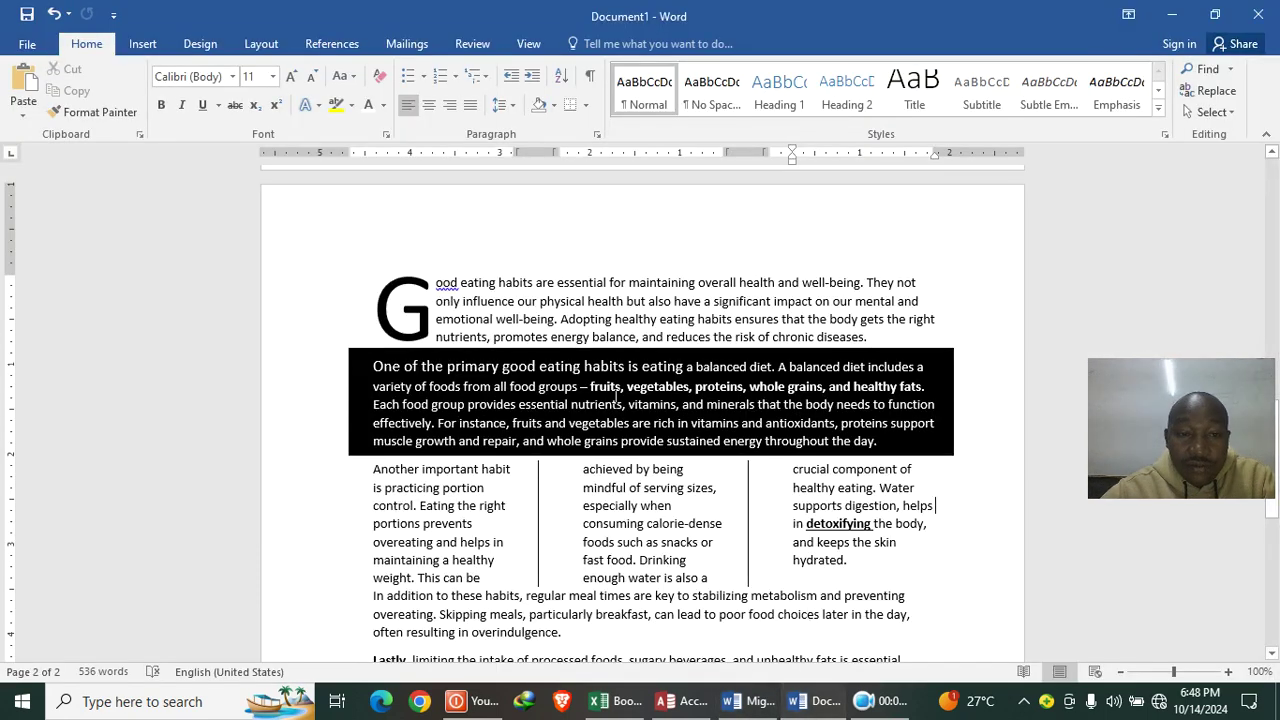
left_click(937, 356)
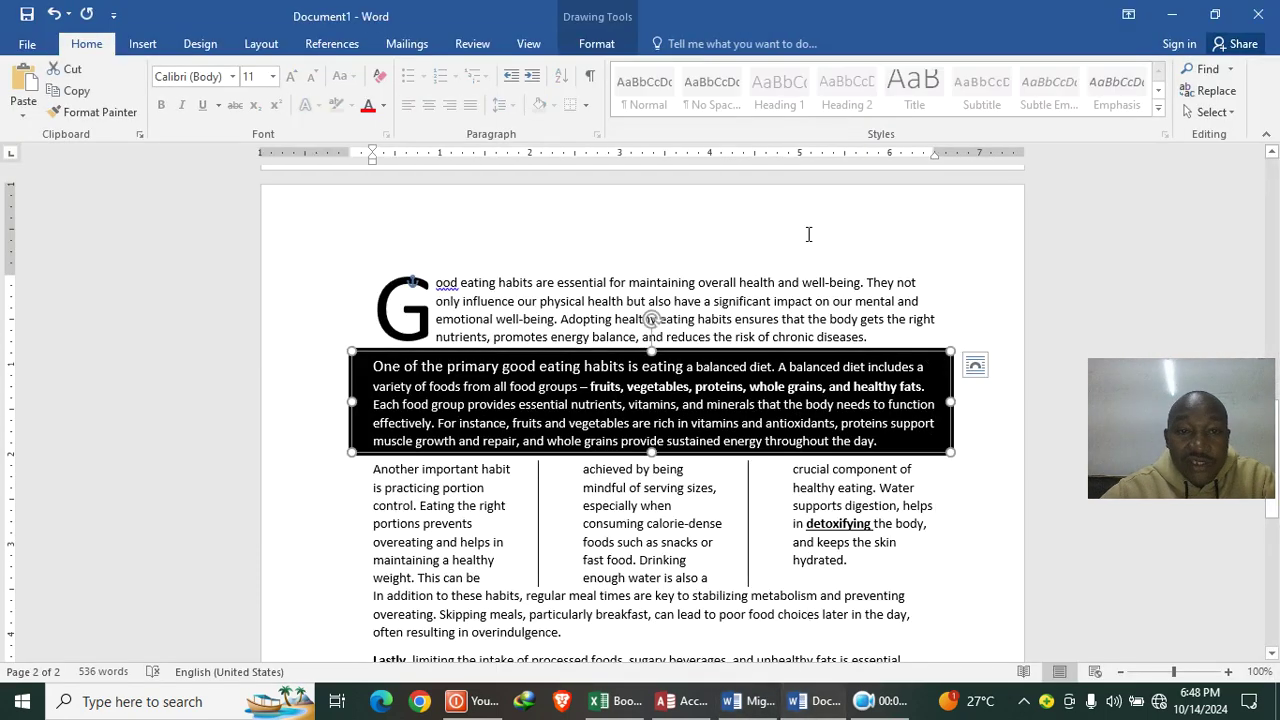
left_click(594, 44)
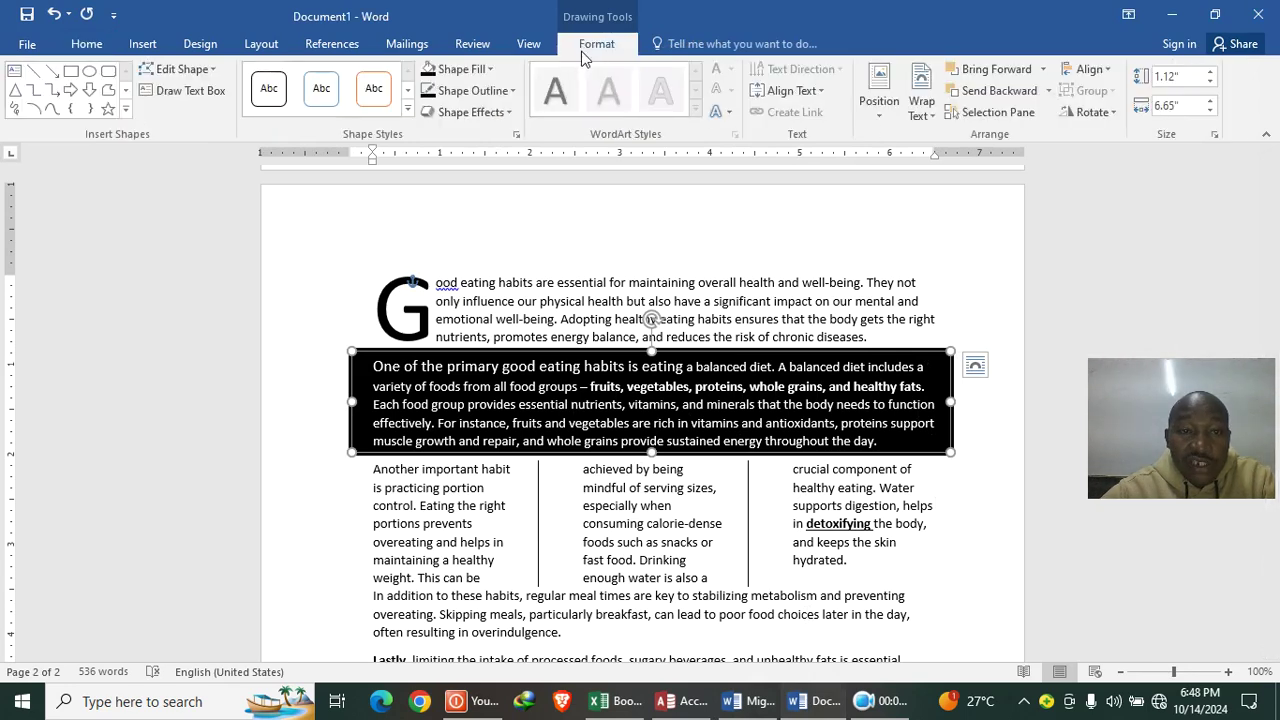
left_click(483, 70)
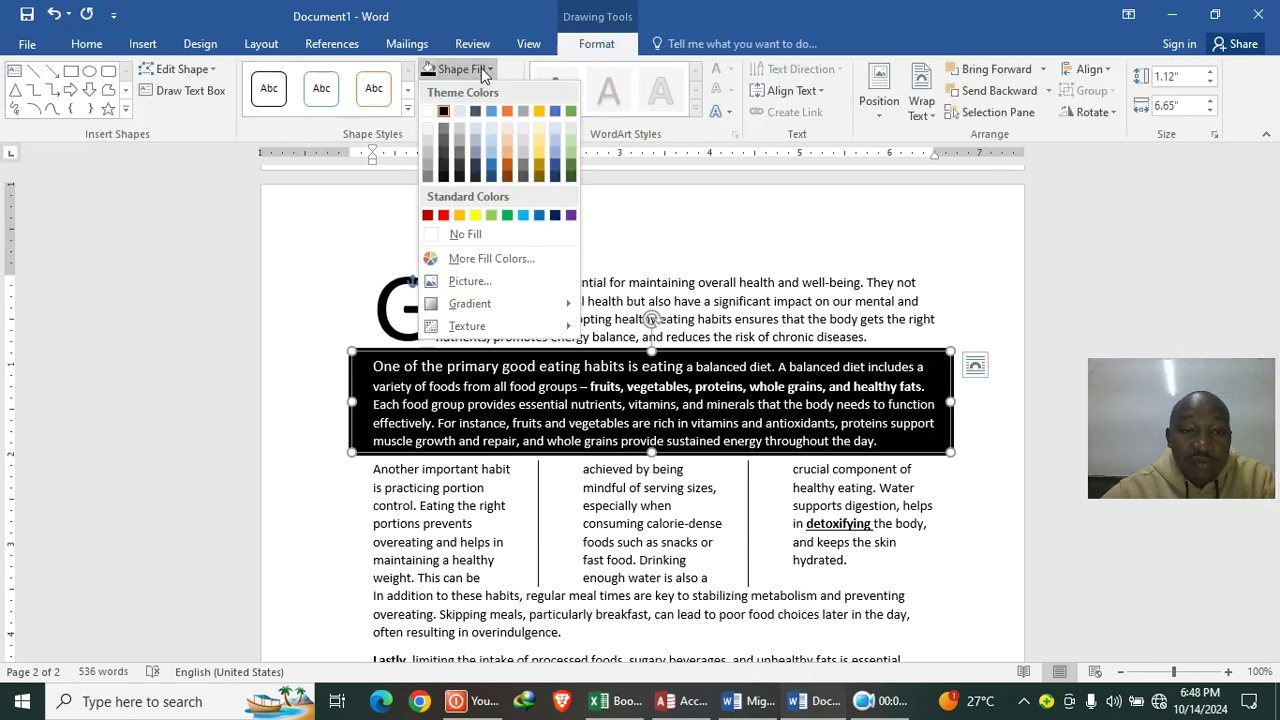
left_click(427, 172)
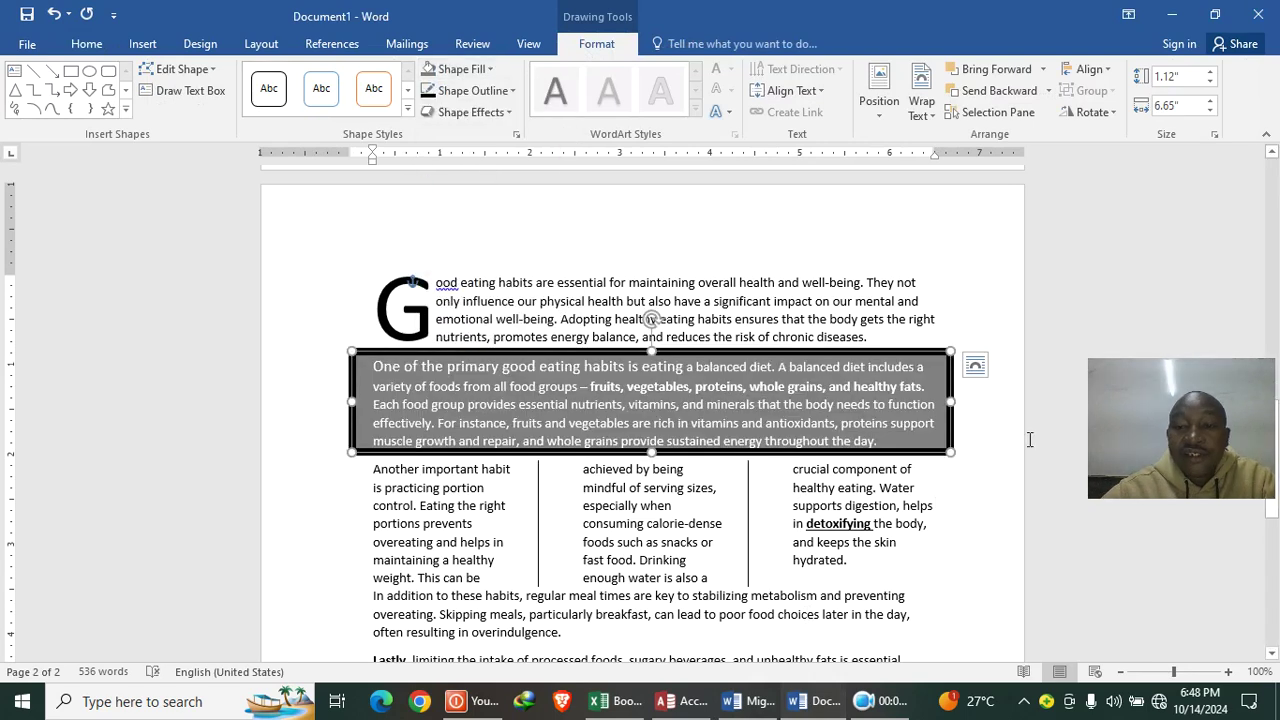
left_click(972, 468)
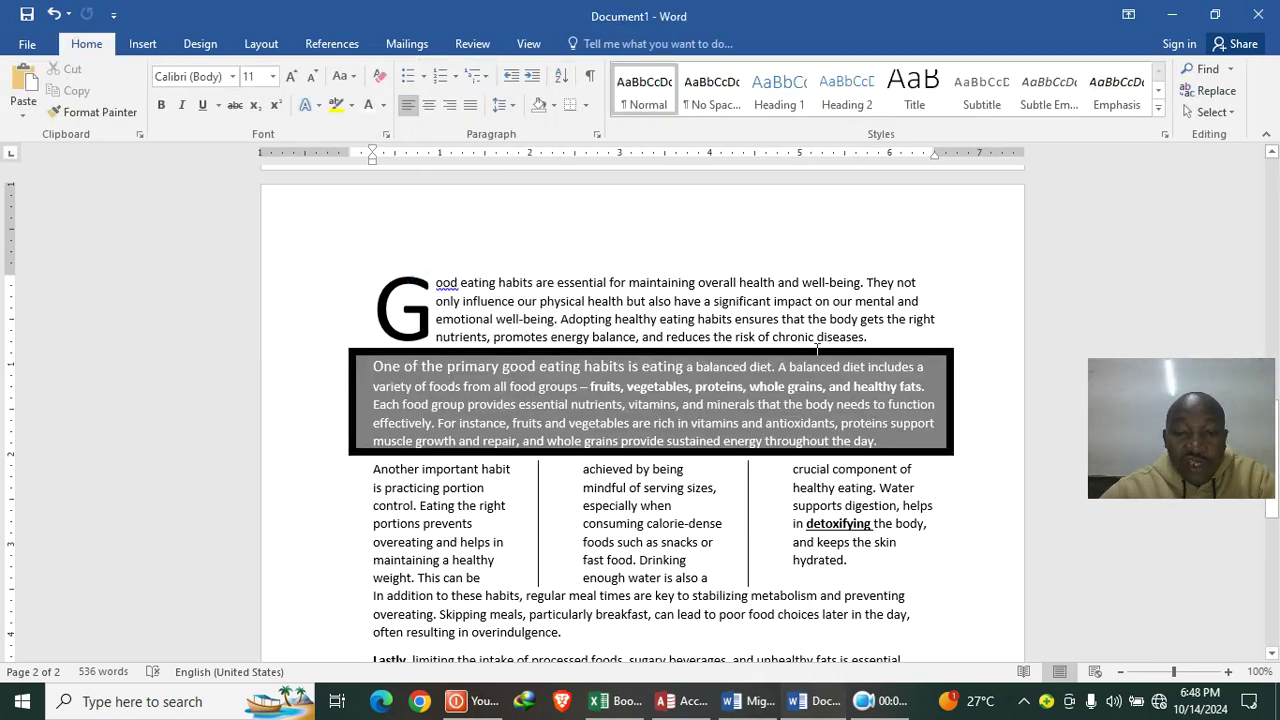
Step: Switch to the task document and copy the heading text "Good eating habits are essential for maintaining overall health and well-being" from task d
scroll(610, 341, "down", 1)
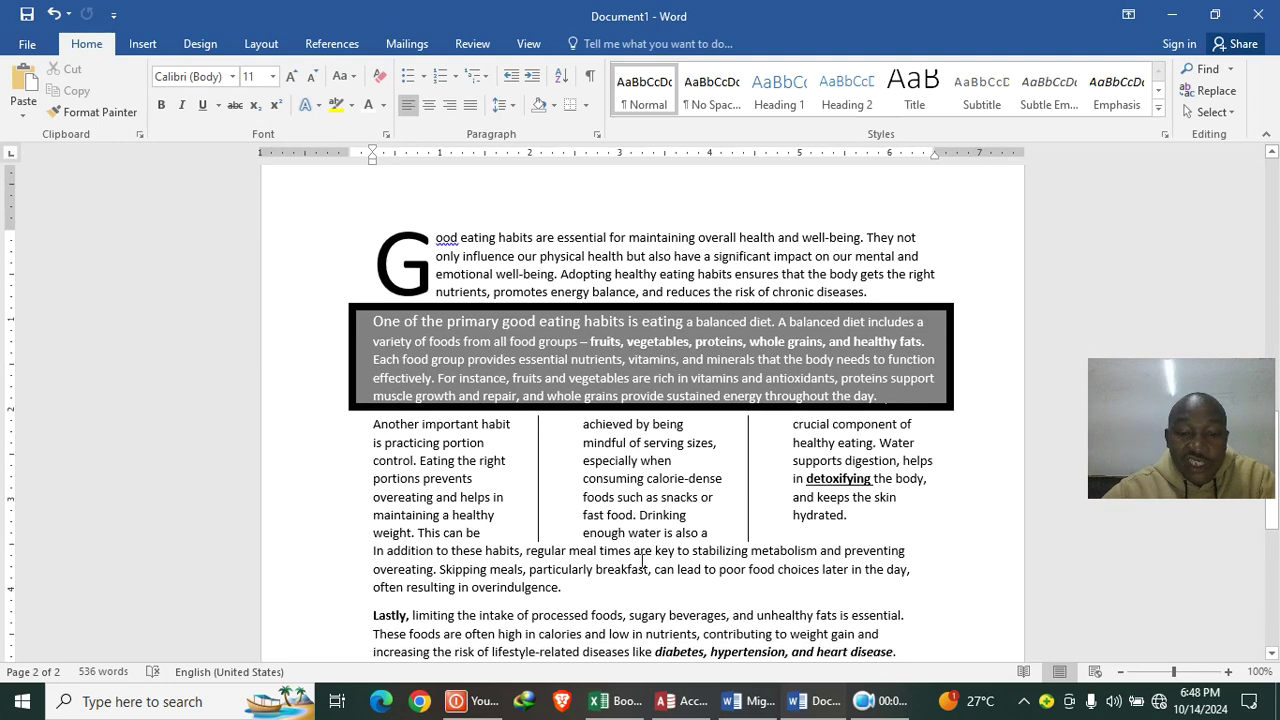
key("alt+Tab")
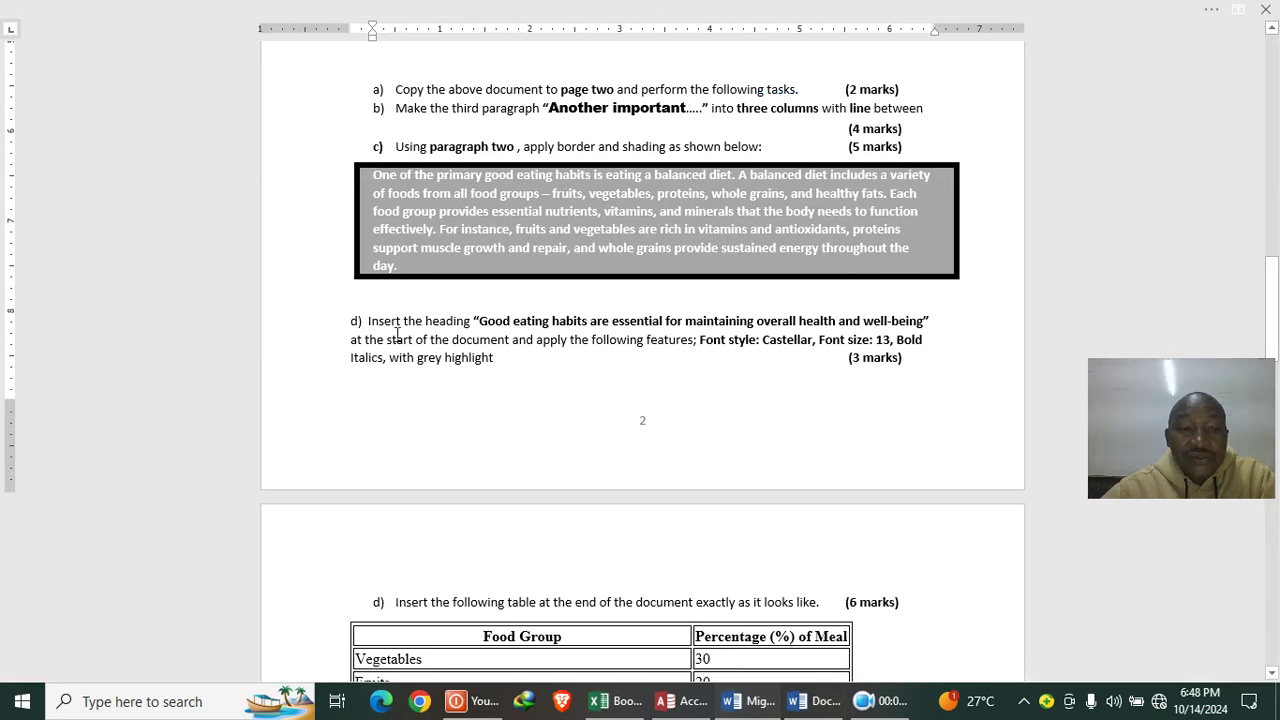
left_click_drag(925, 321, 490, 325)
key("ctrl+c")
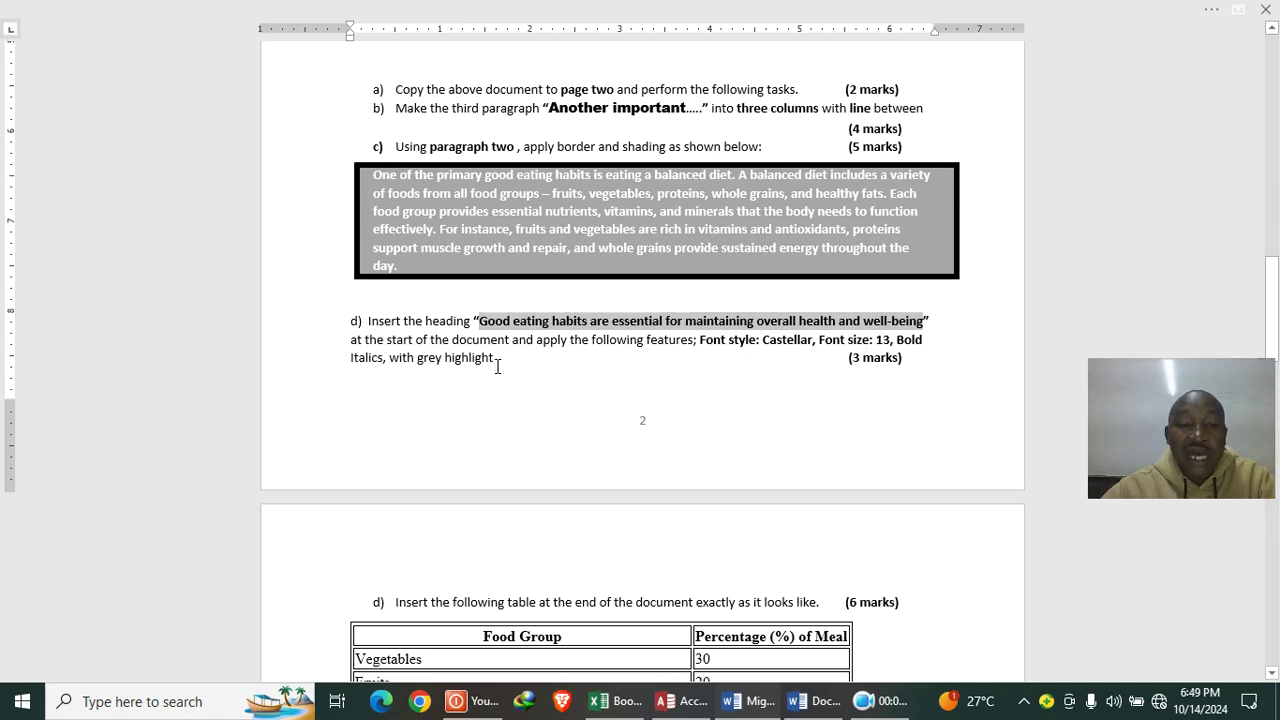
Step: Return to Document1 and remove the drop cap from the first paragraph on page two
key("alt+Tab")
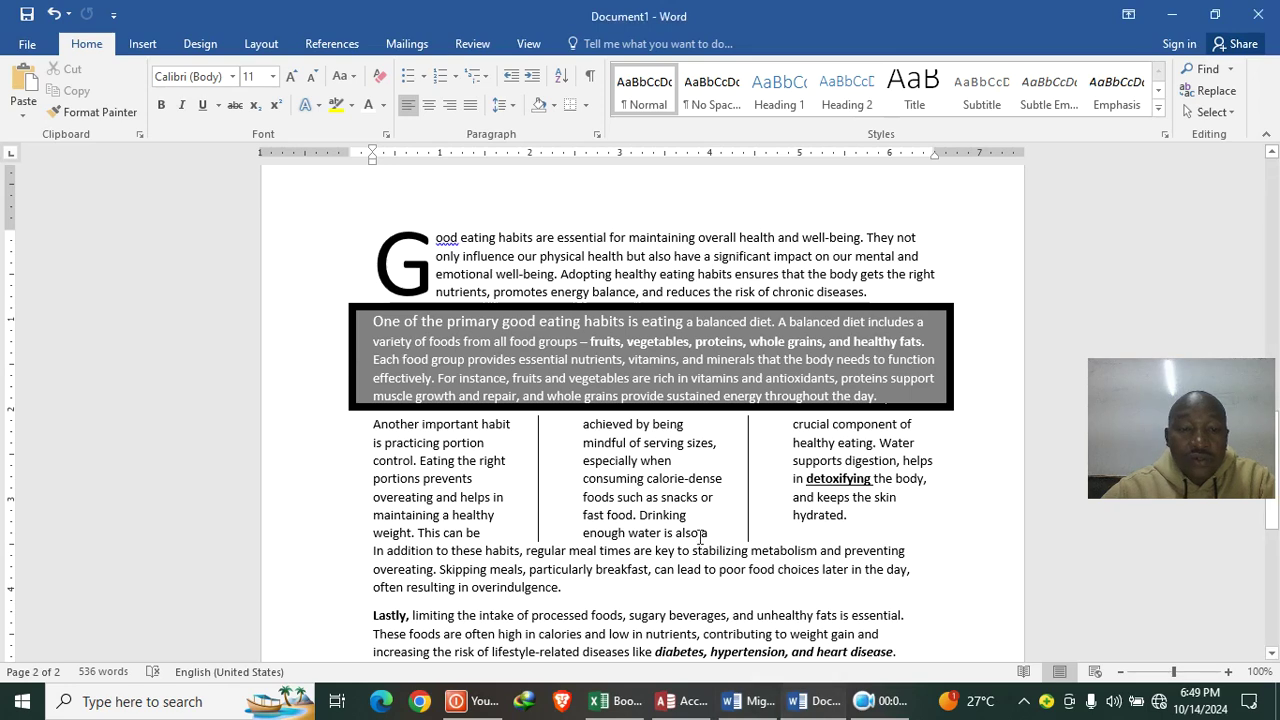
scroll(450, 270, "up", 2)
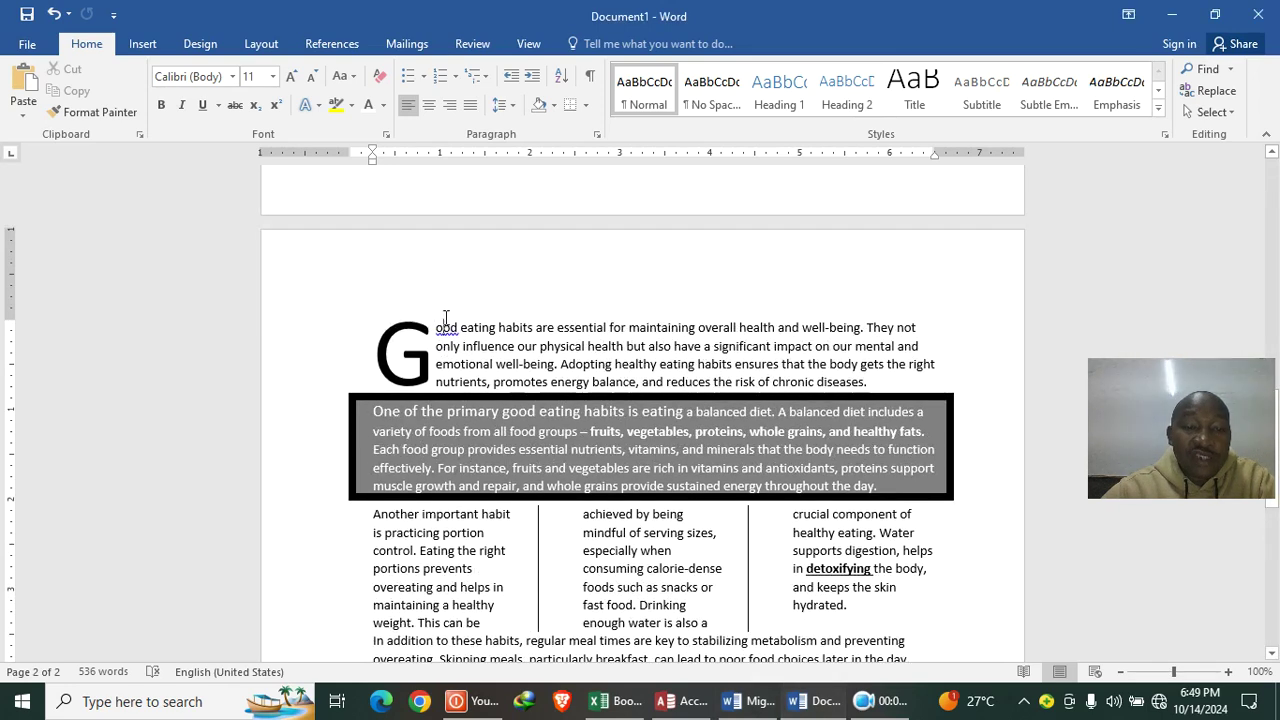
left_click(430, 328)
left_click(496, 326)
mouse_move(437, 330)
left_mouse_down()
mouse_move(866, 381)
mouse_move(437, 327)
left_mouse_up()
left_click(866, 381)
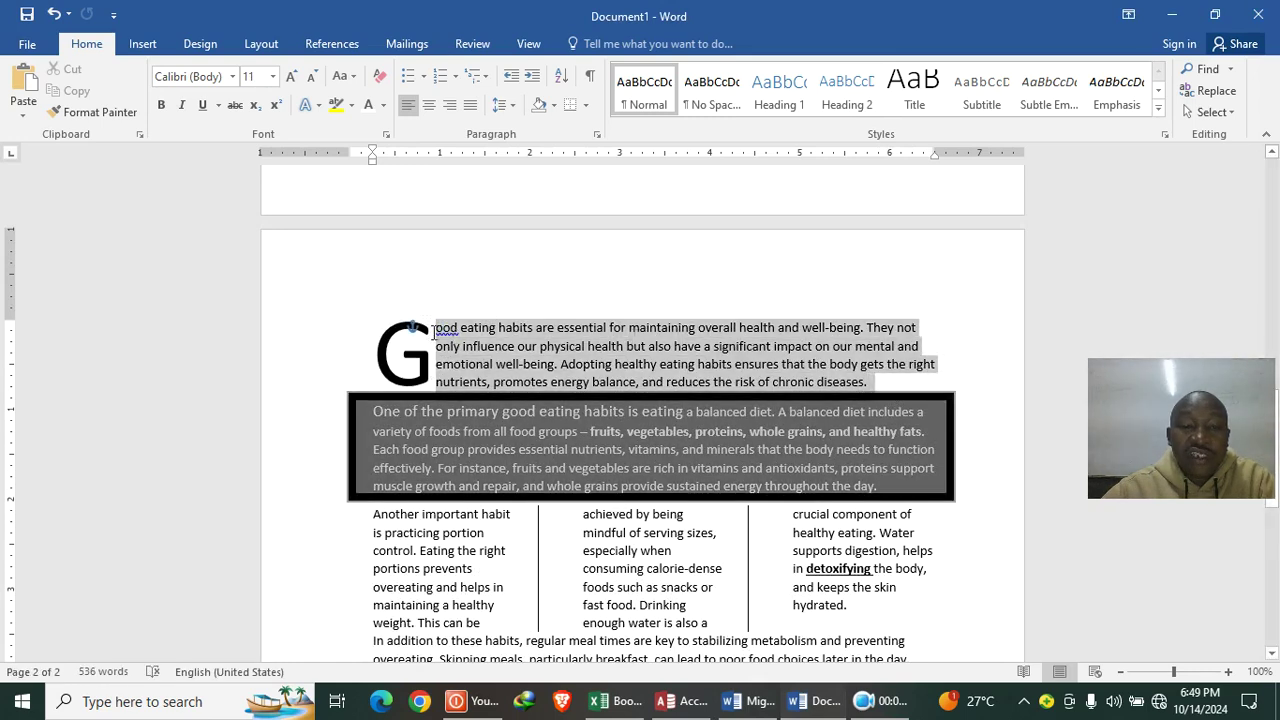
left_click(150, 44)
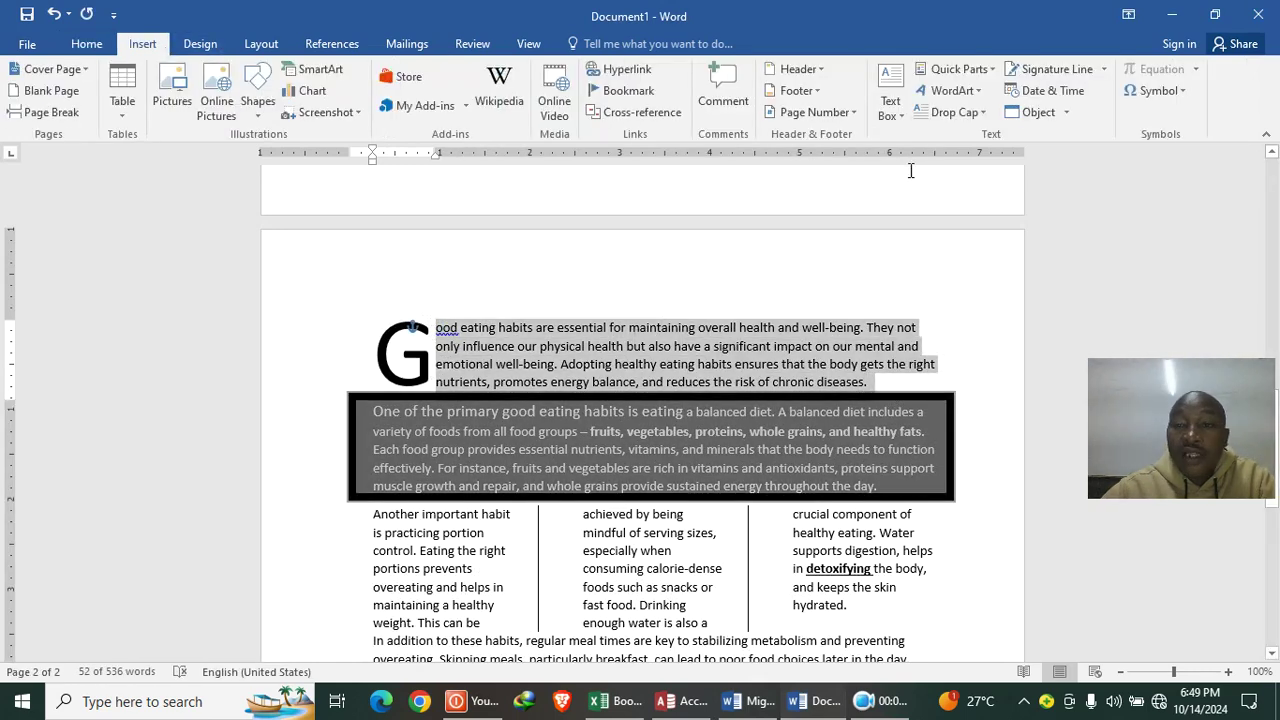
left_click(955, 112)
left_click(955, 140)
Step: Add an empty line above the first paragraph on page two and paste the copied heading into it
left_click(374, 330)
key("Return")
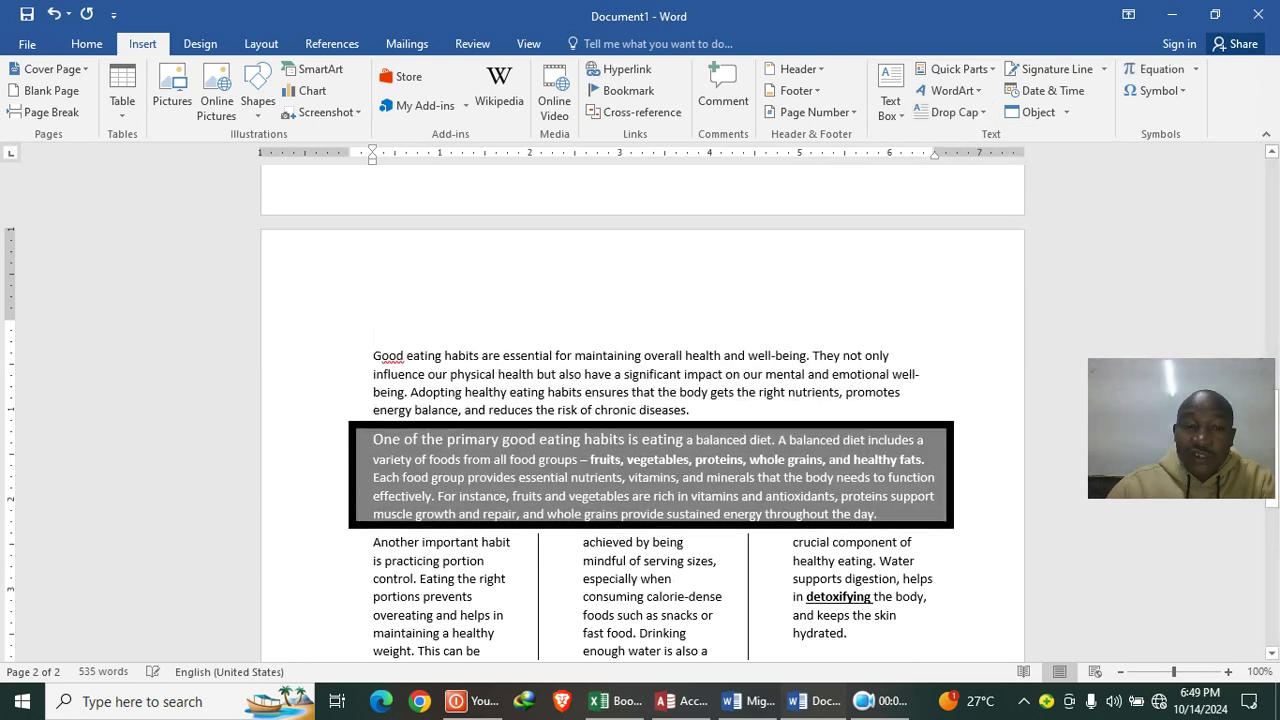
left_click(410, 297)
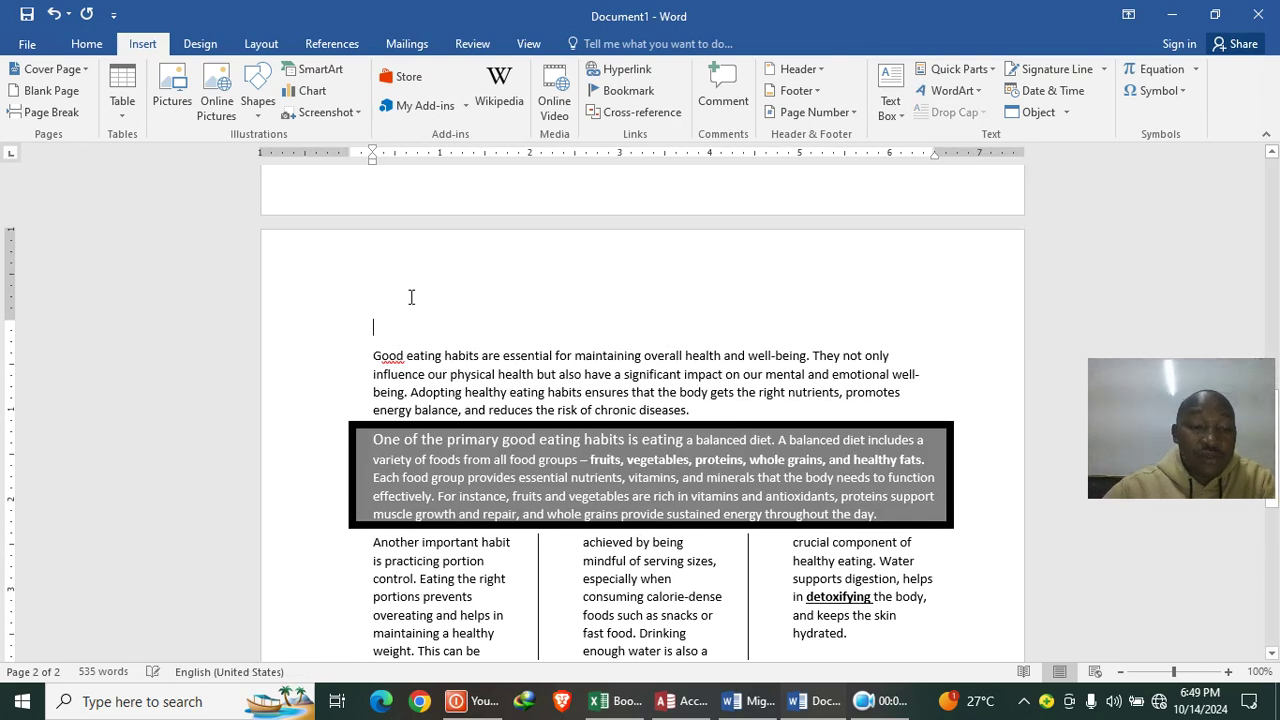
key("ctrl+v")
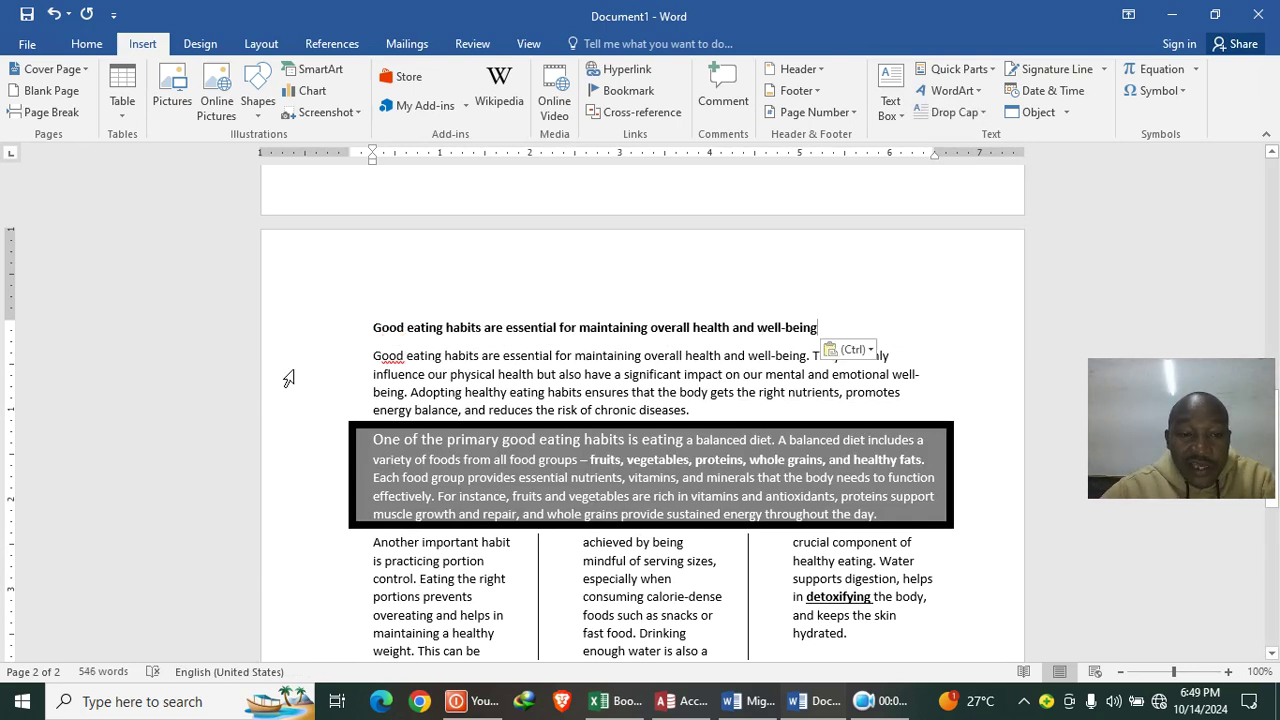
Step: Apply a Dropped drop cap spanning 4 lines to the letter G that starts the paragraph below the heading
left_click_drag(386, 360, 372, 358)
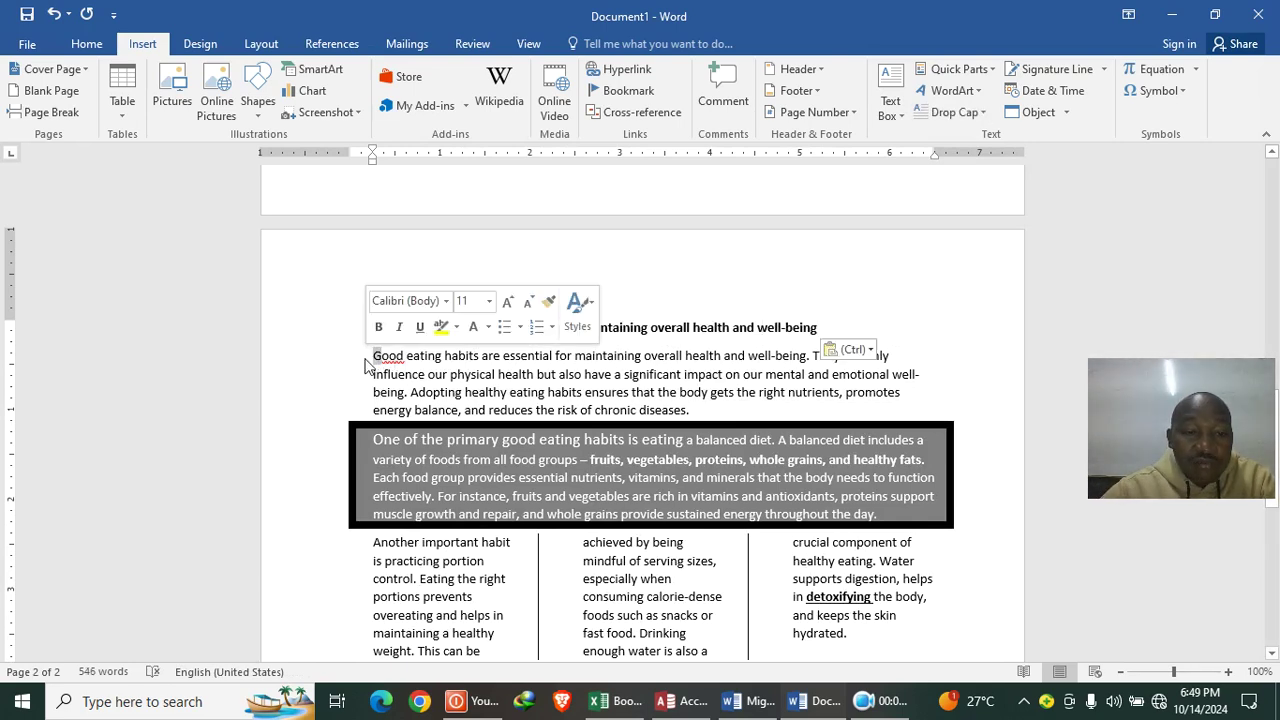
left_click(962, 114)
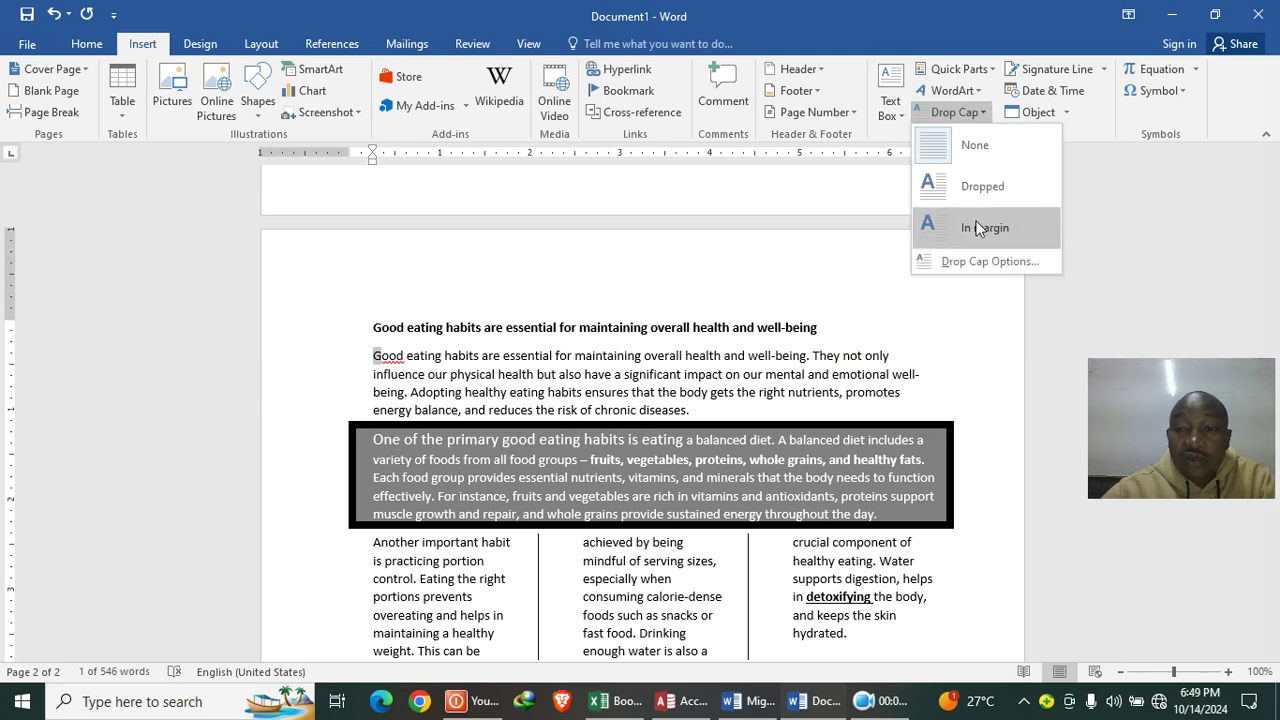
left_click(980, 258)
left_click(650, 127)
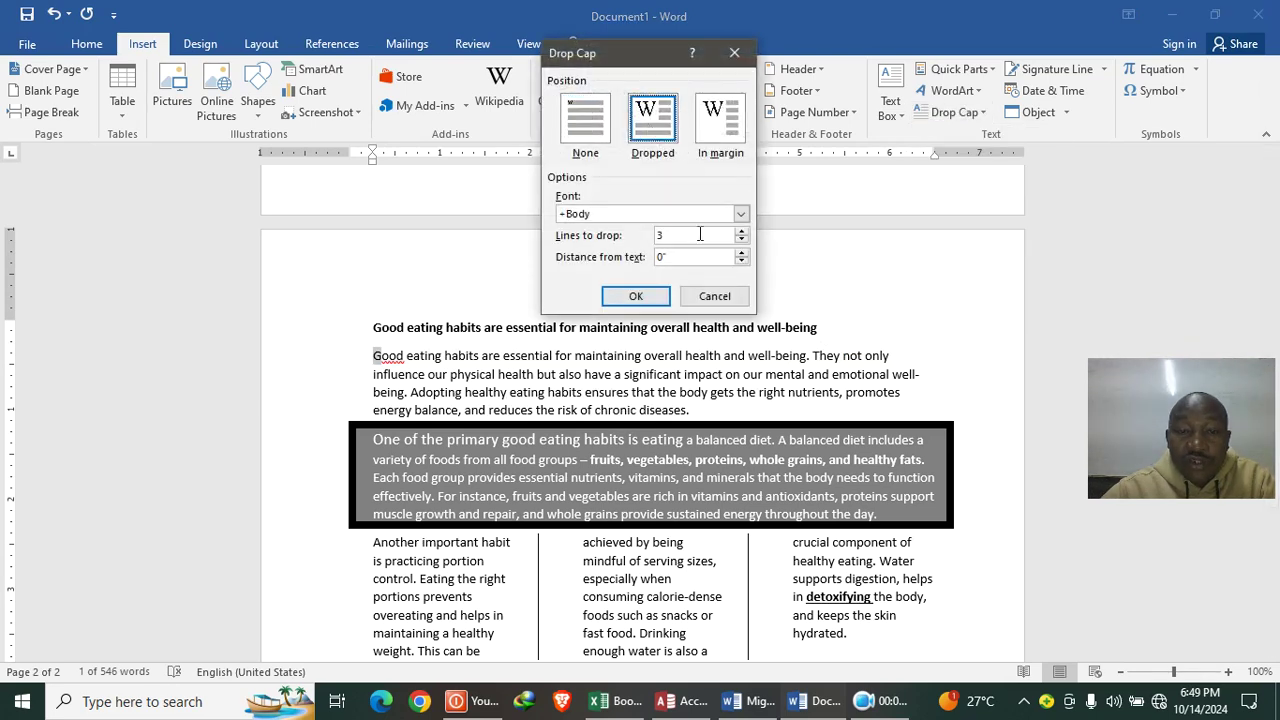
left_click(741, 230)
left_click(638, 295)
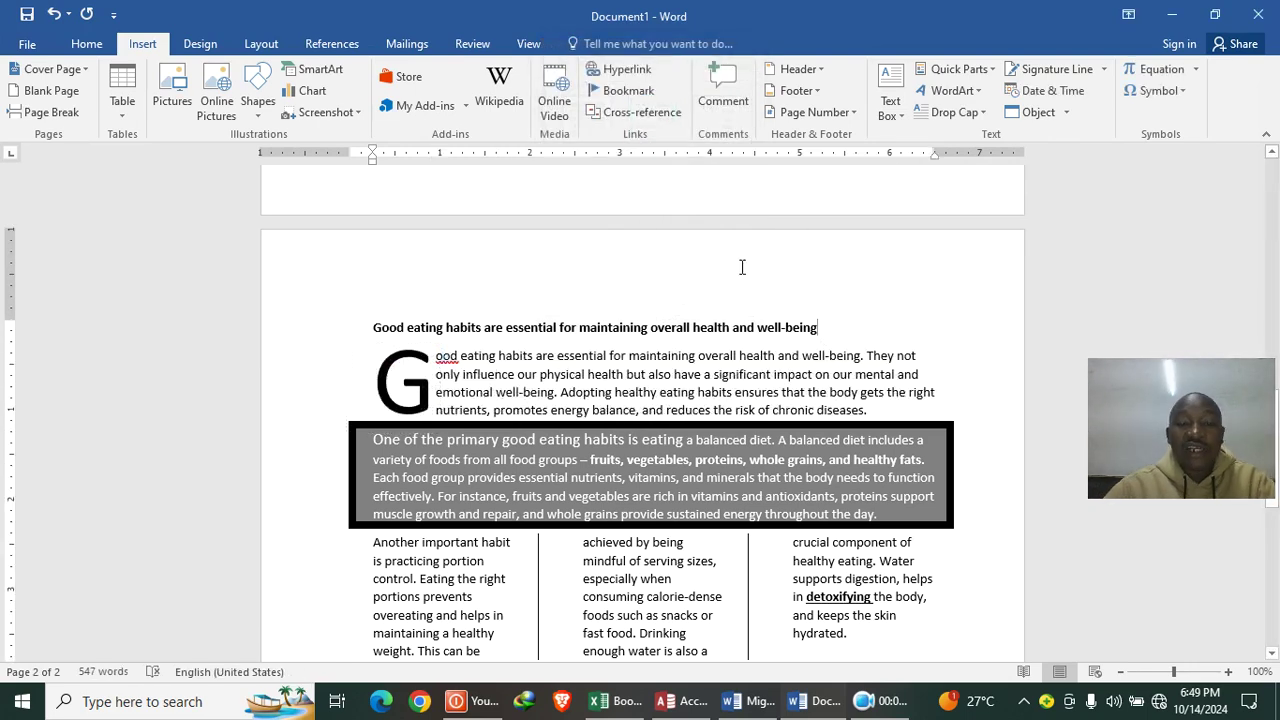
Step: Set the page two heading's font to Castellar and its size to 13
left_click_drag(823, 329, 371, 329)
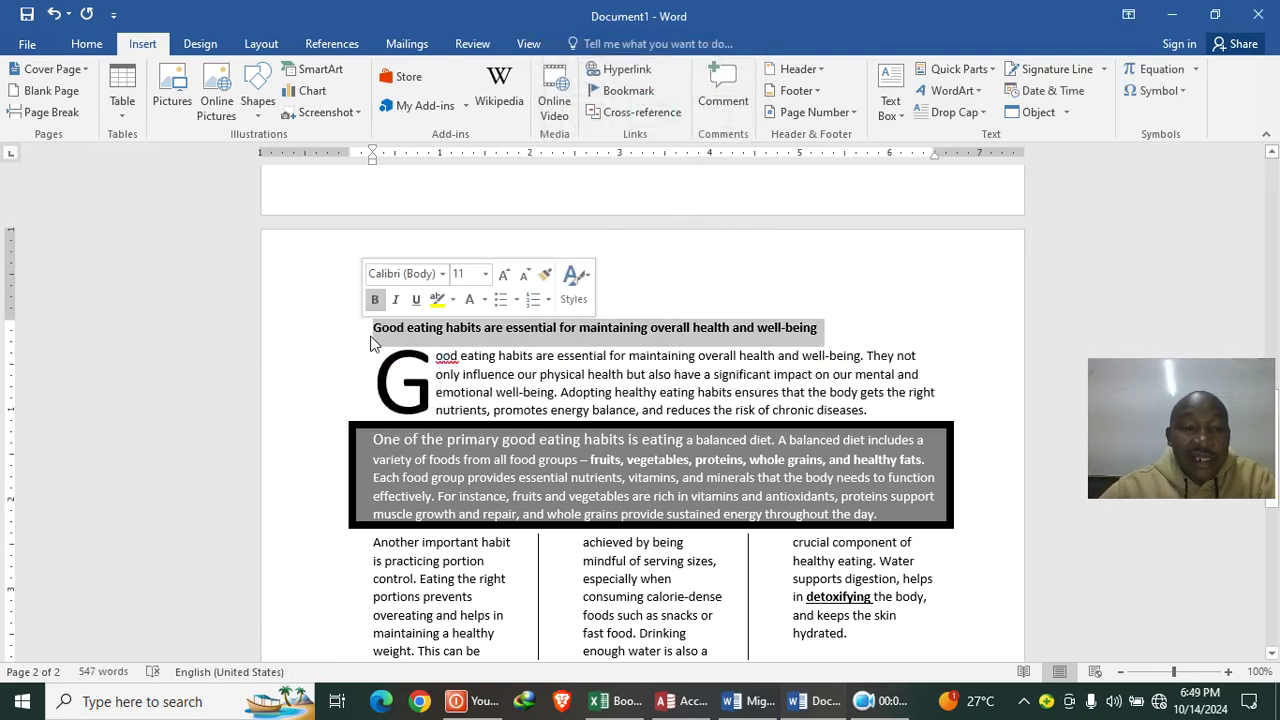
left_click(414, 282)
type("Ca")
key("Return")
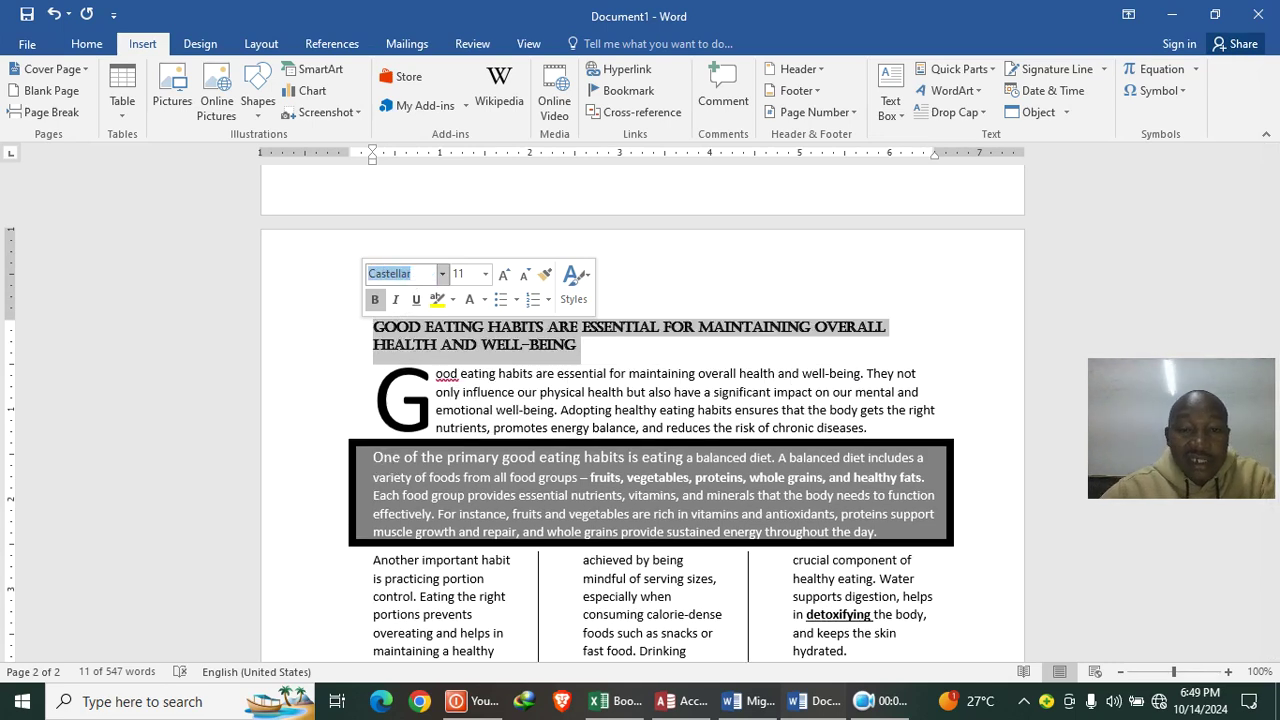
left_click(462, 274)
type("13")
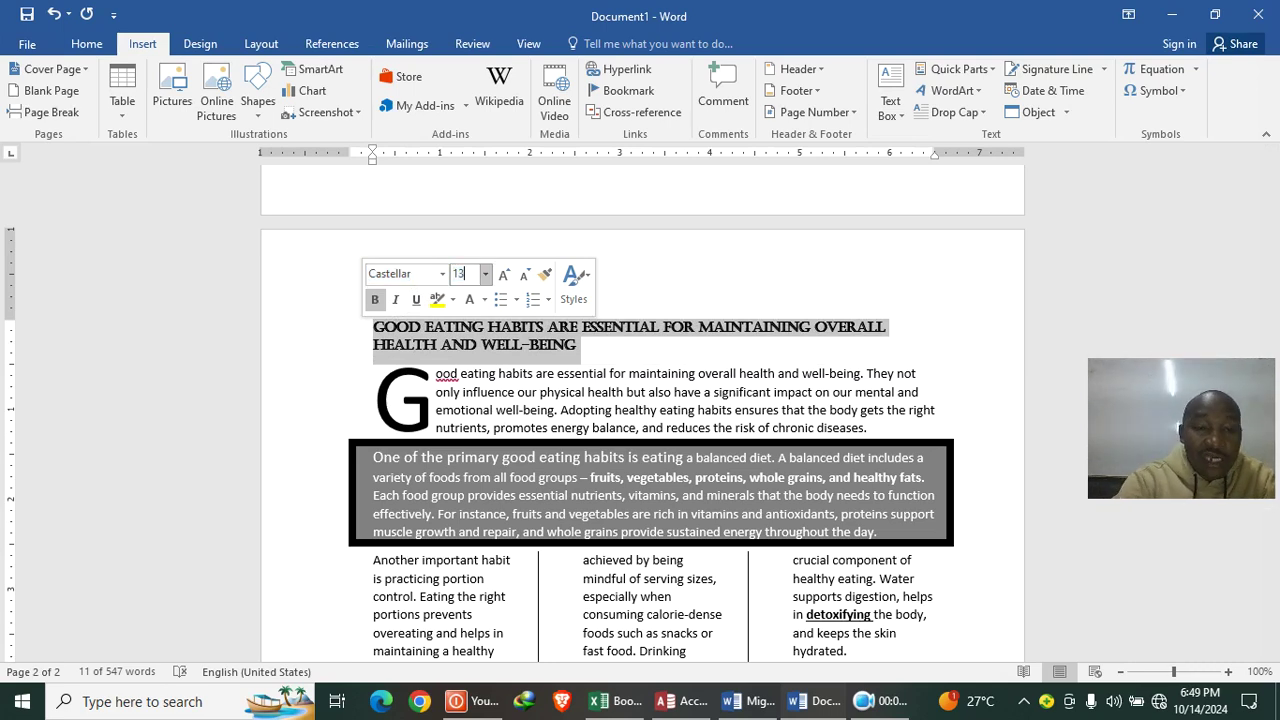
key("Return")
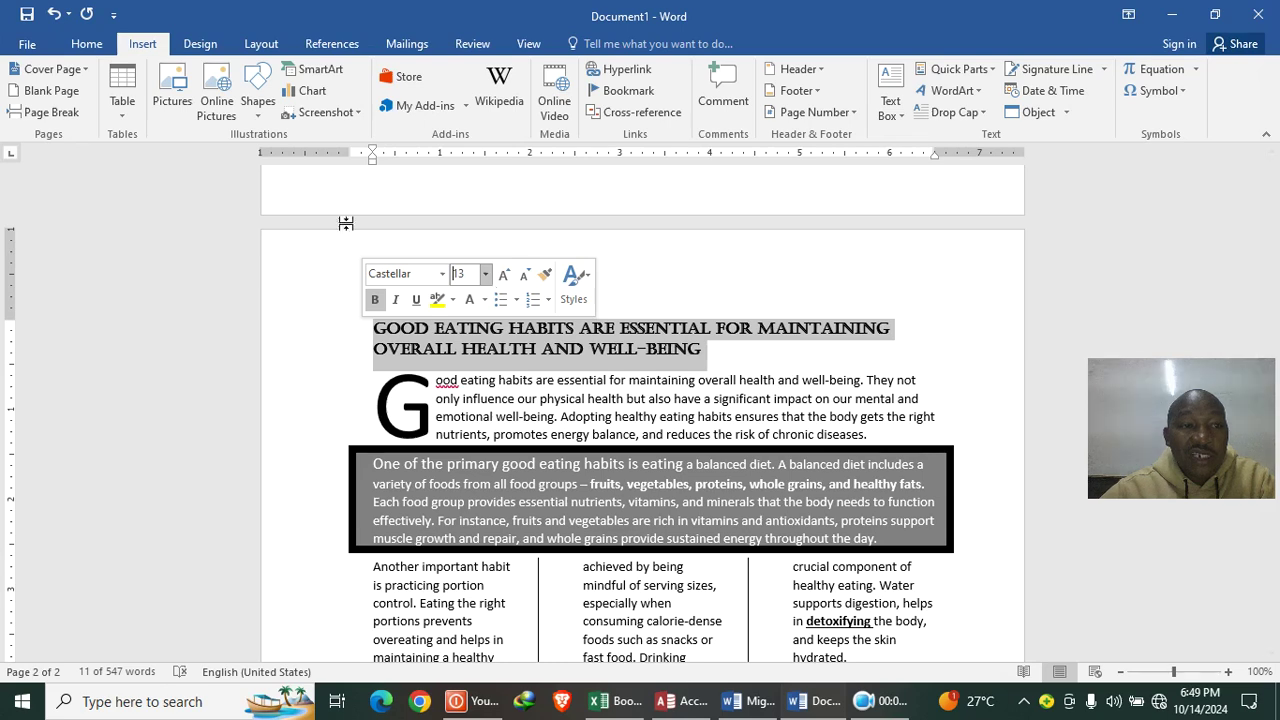
left_click(87, 44)
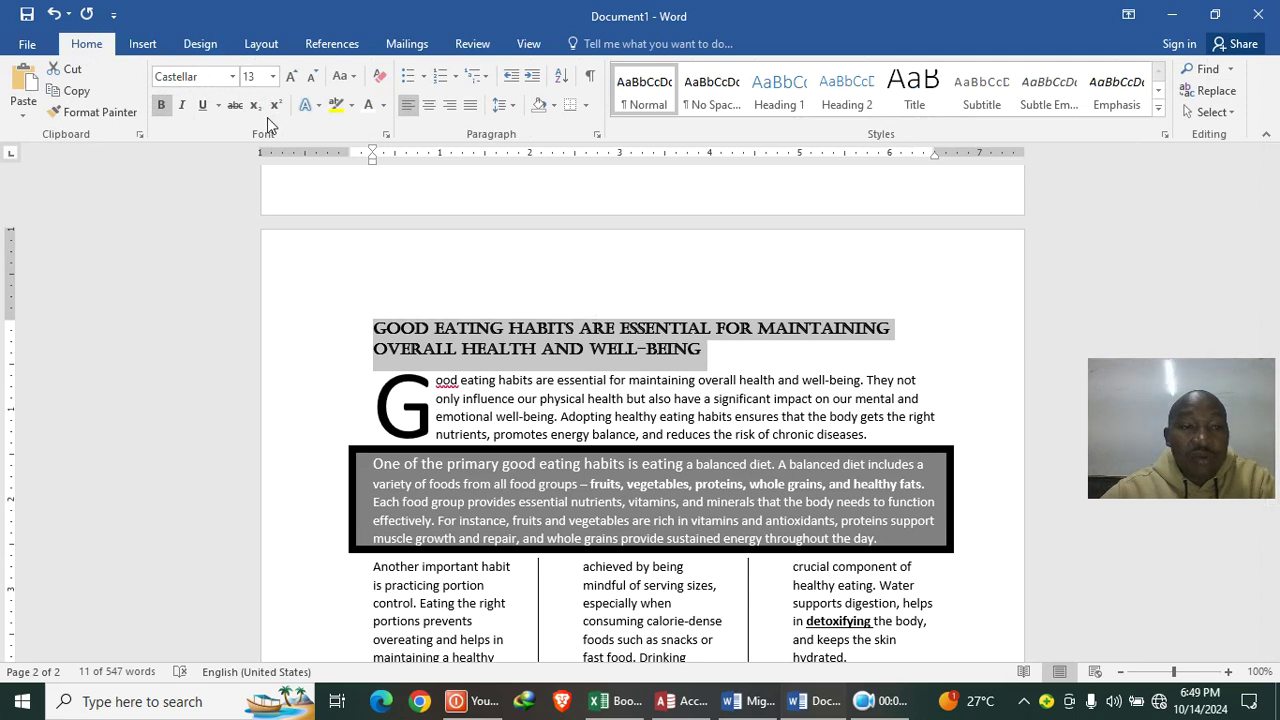
Step: Make the page two heading italic and apply a grey highlight to its text
left_click(183, 106)
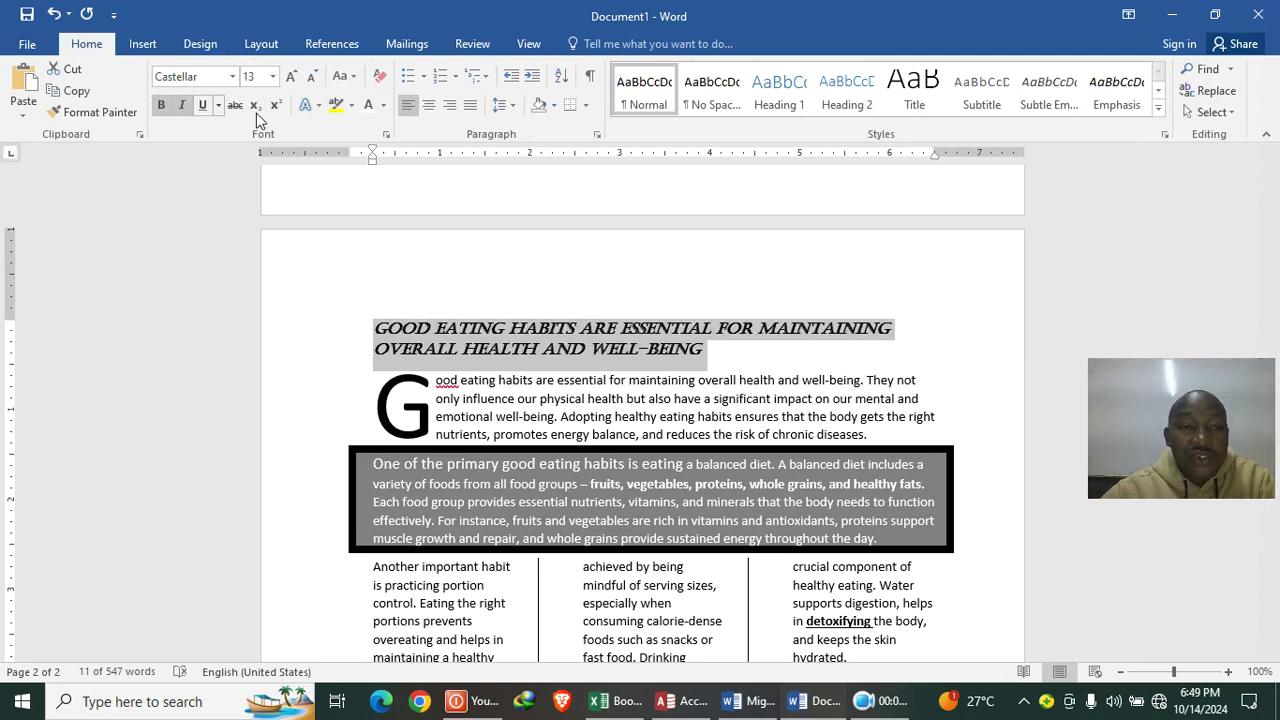
left_click(351, 105)
left_click(403, 207)
left_click_drag(720, 353, 388, 320)
left_click(708, 349)
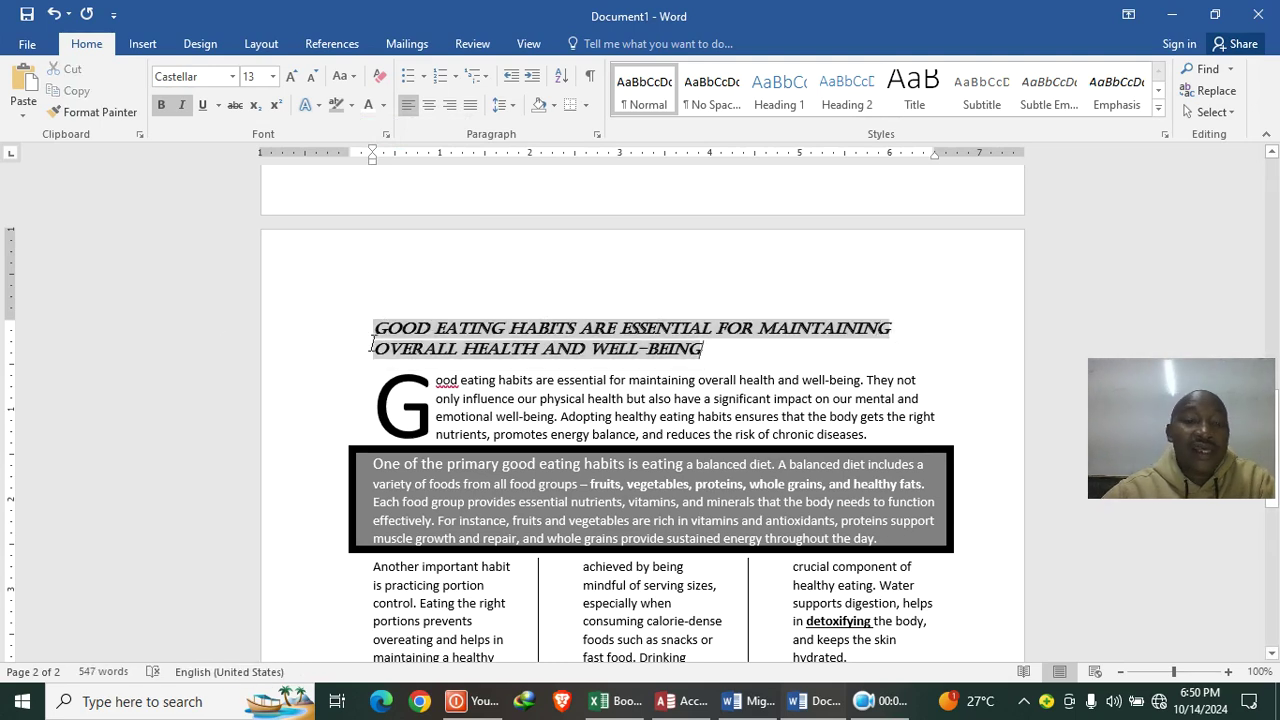
Step: Switch to the question document and examine the food group table to insert, along with the column chart and printing tasks below it
left_click(760, 701)
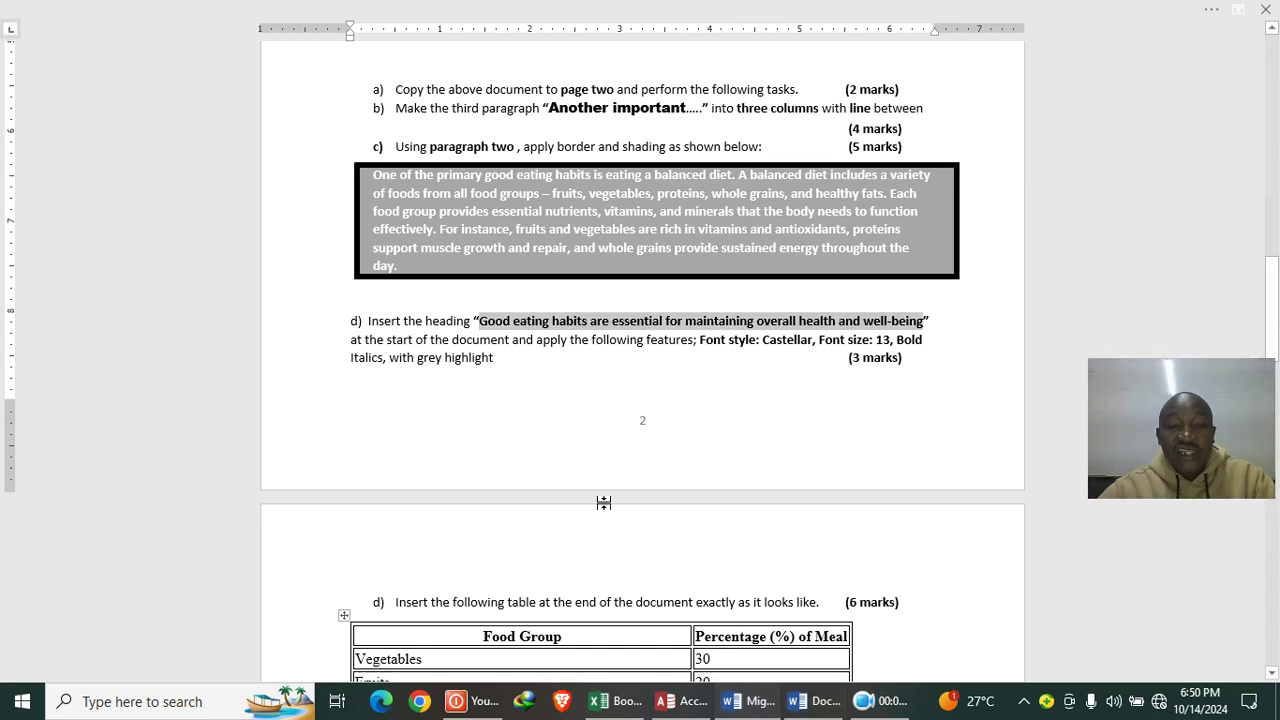
scroll(480, 380, "down", 3)
scroll(465, 362, "down", 5)
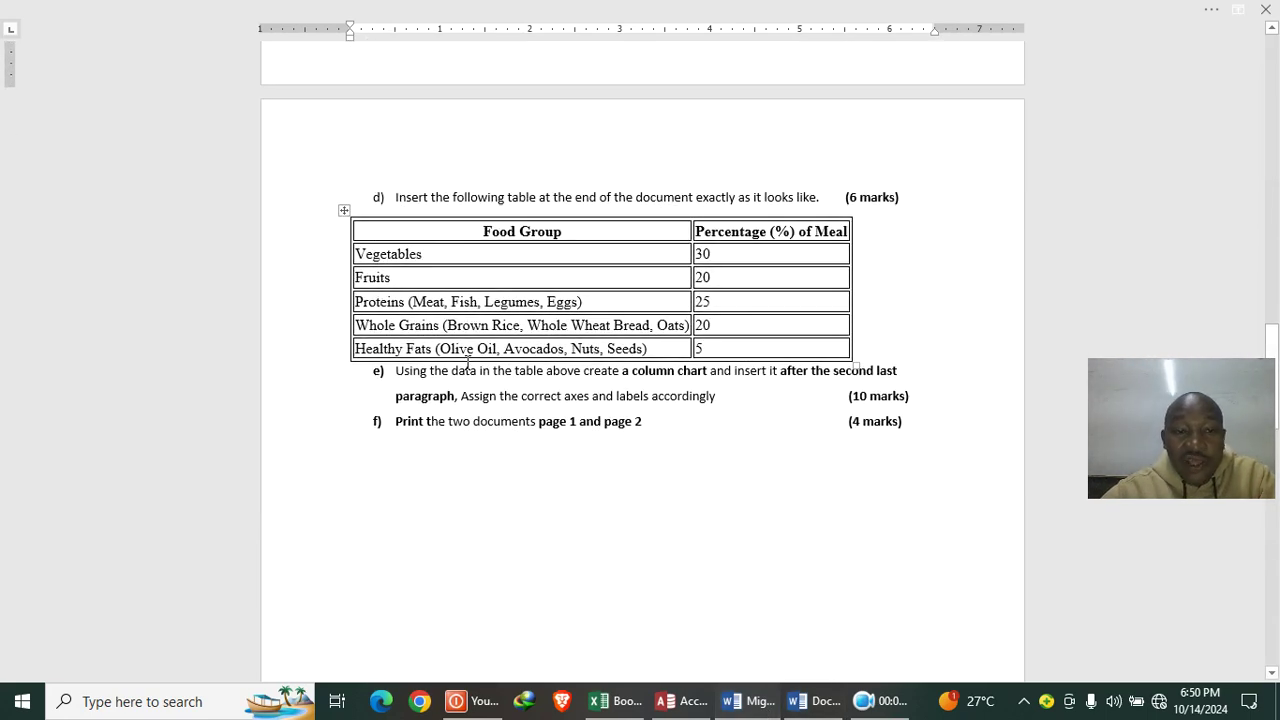
left_click_drag(407, 229, 711, 348)
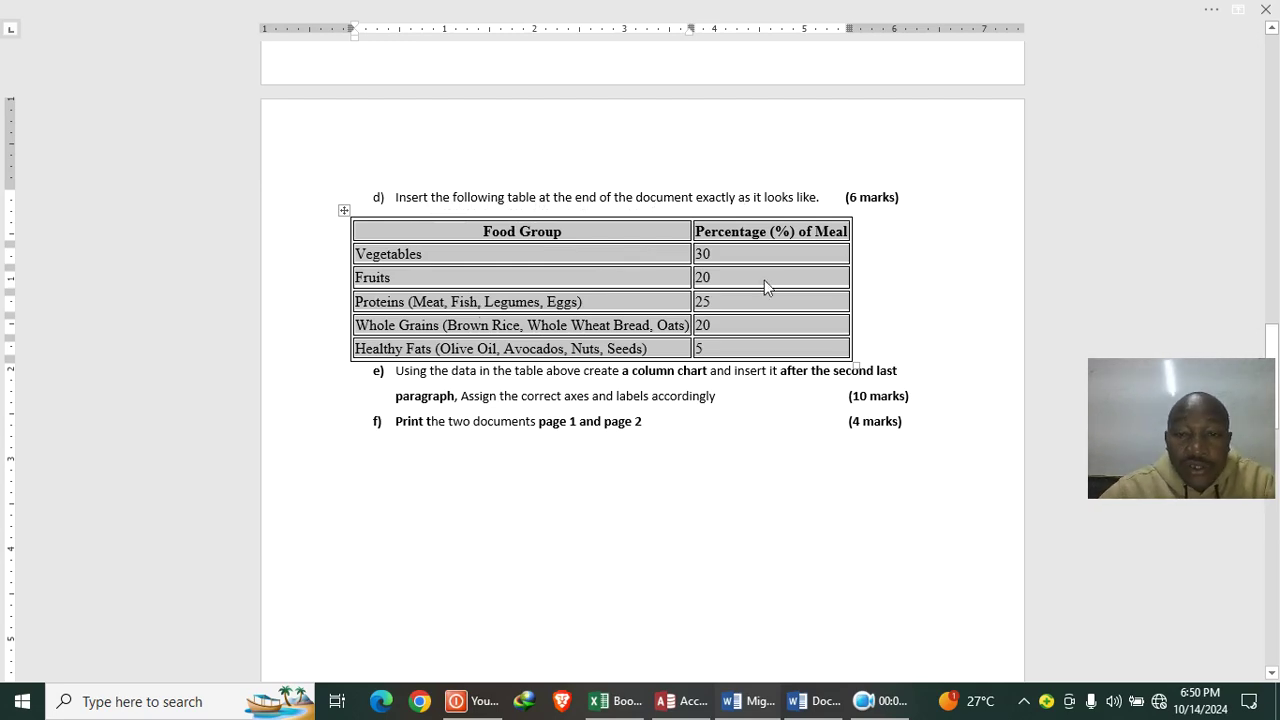
left_click(1000, 229)
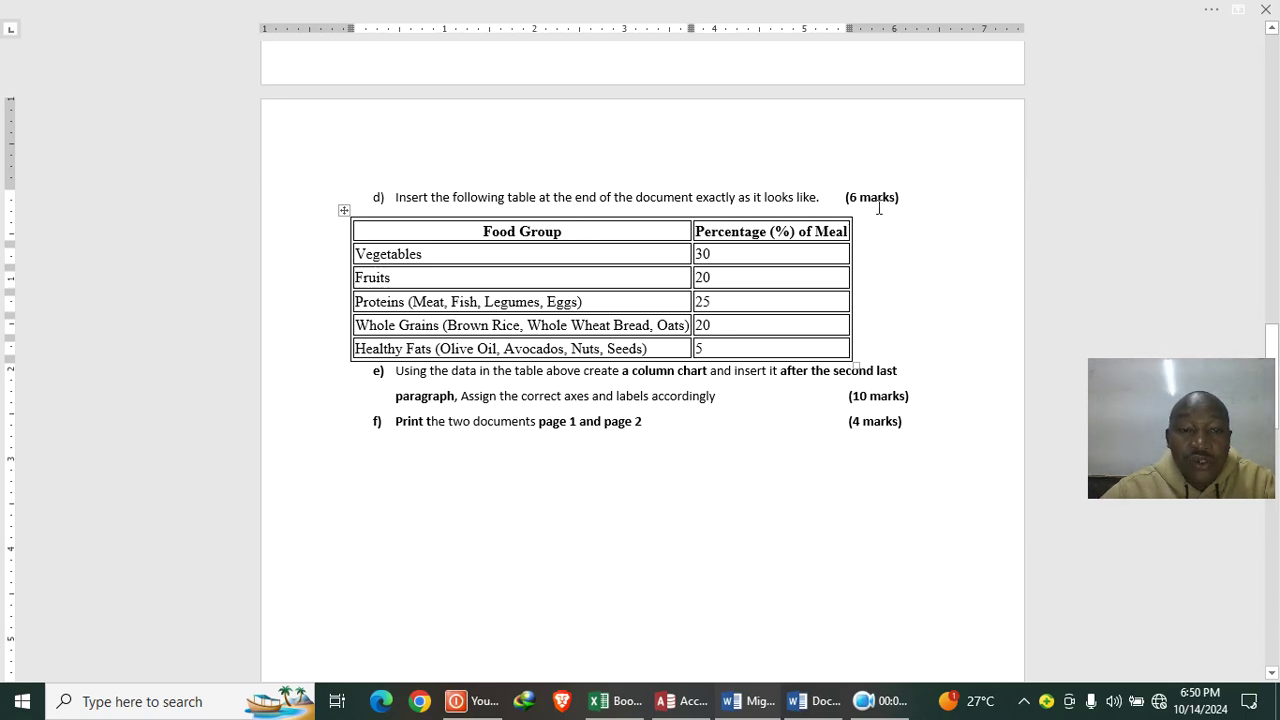
left_click(425, 254)
left_click(434, 278)
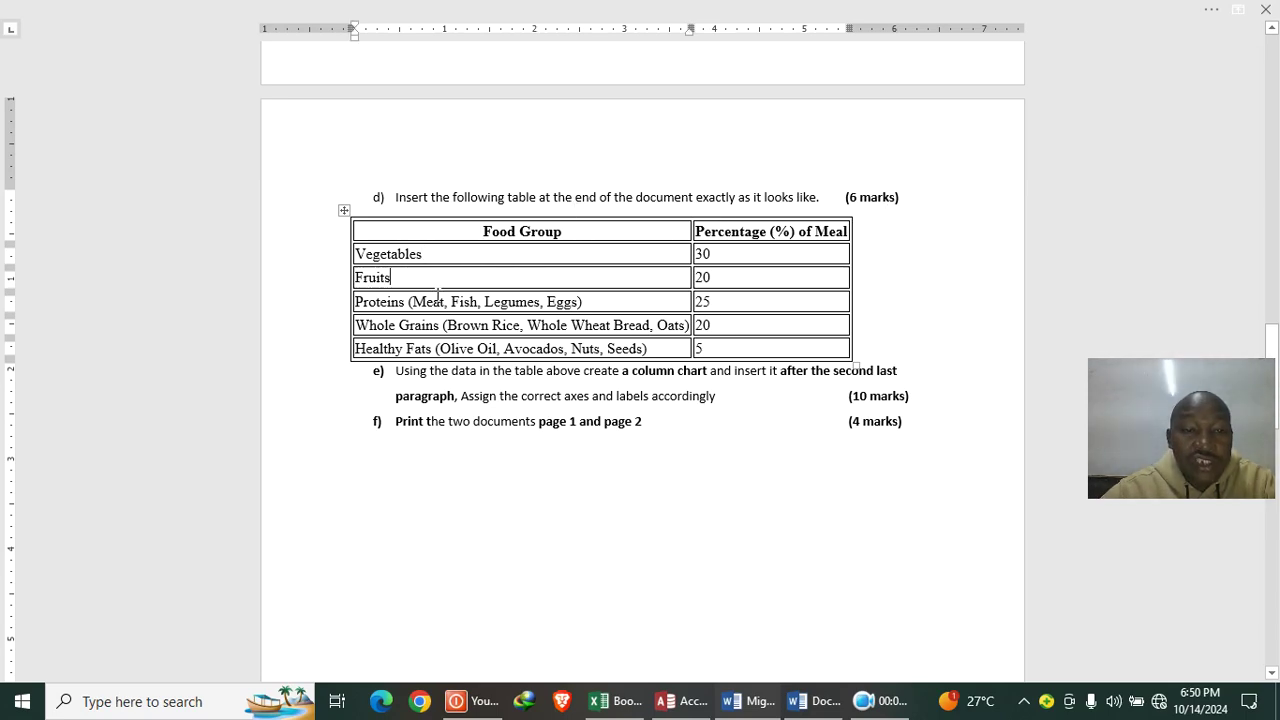
left_click(429, 370)
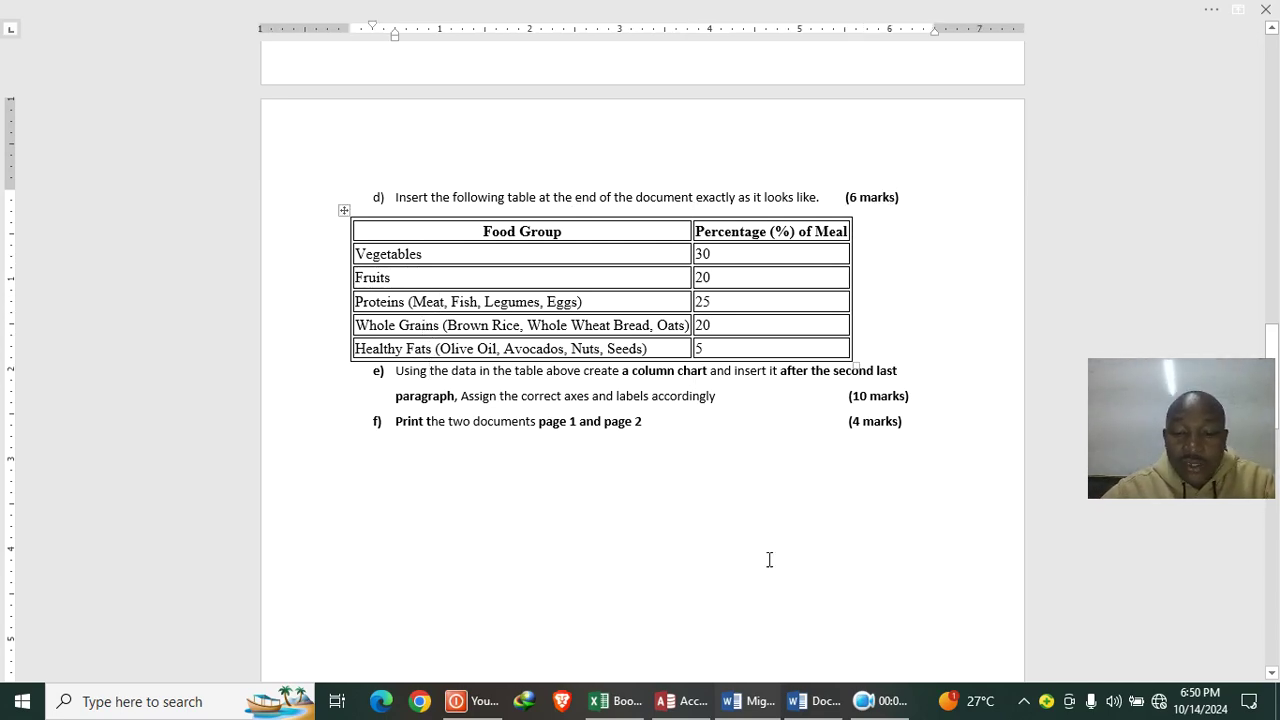
Step: Return to Document1 and draw a table frame about 7.37" wide and 2.95" high below the last paragraph on page two
left_click(812, 701)
scroll(517, 416, "down", 5)
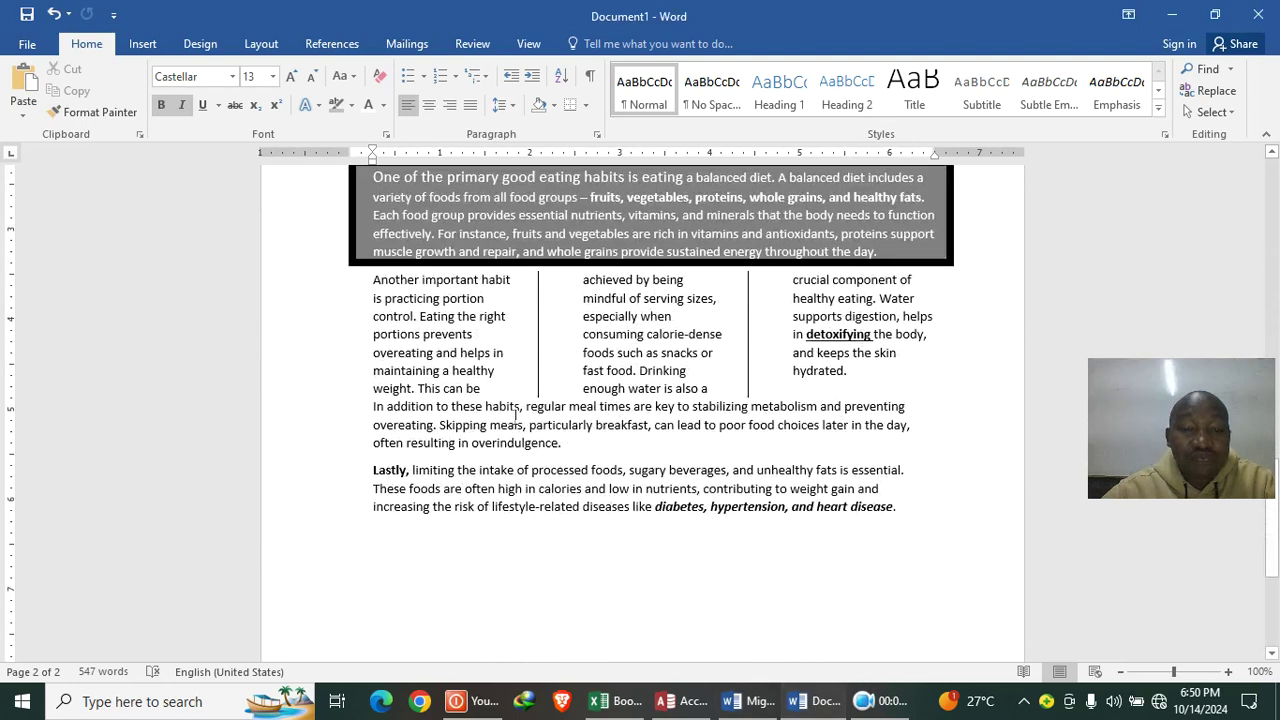
scroll(517, 416, "down", 5)
left_click(394, 299)
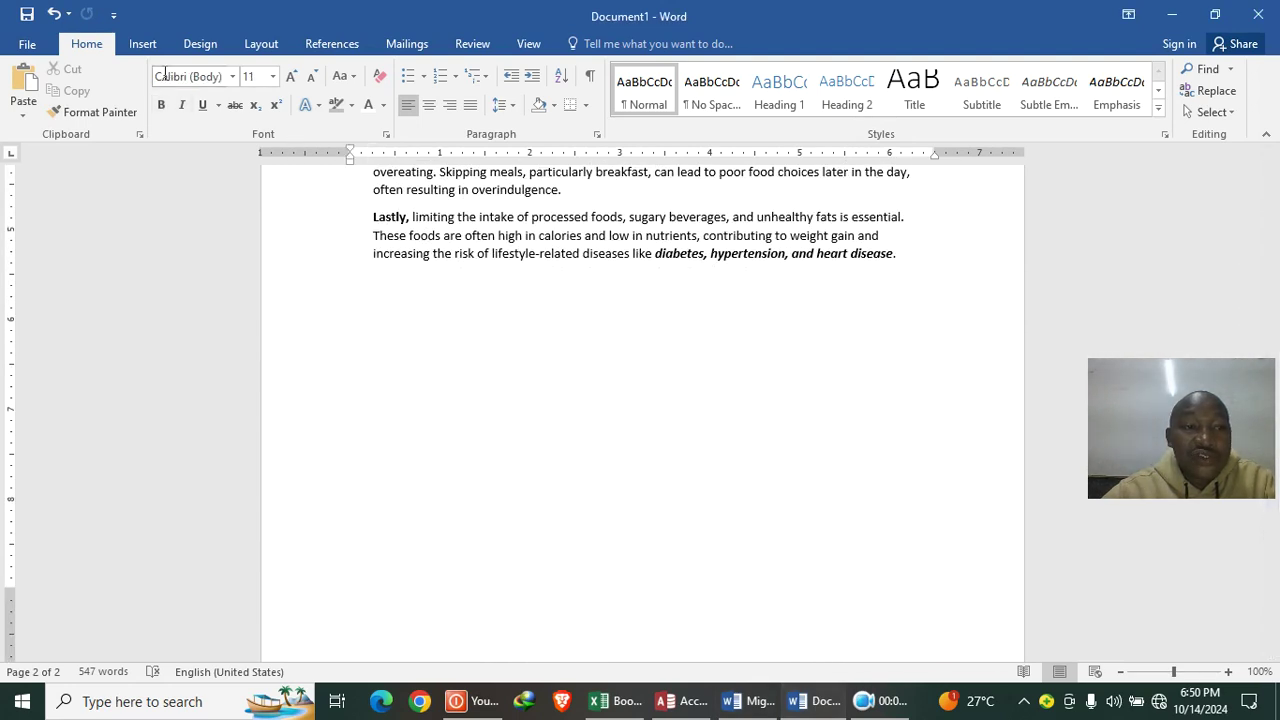
left_click(133, 45)
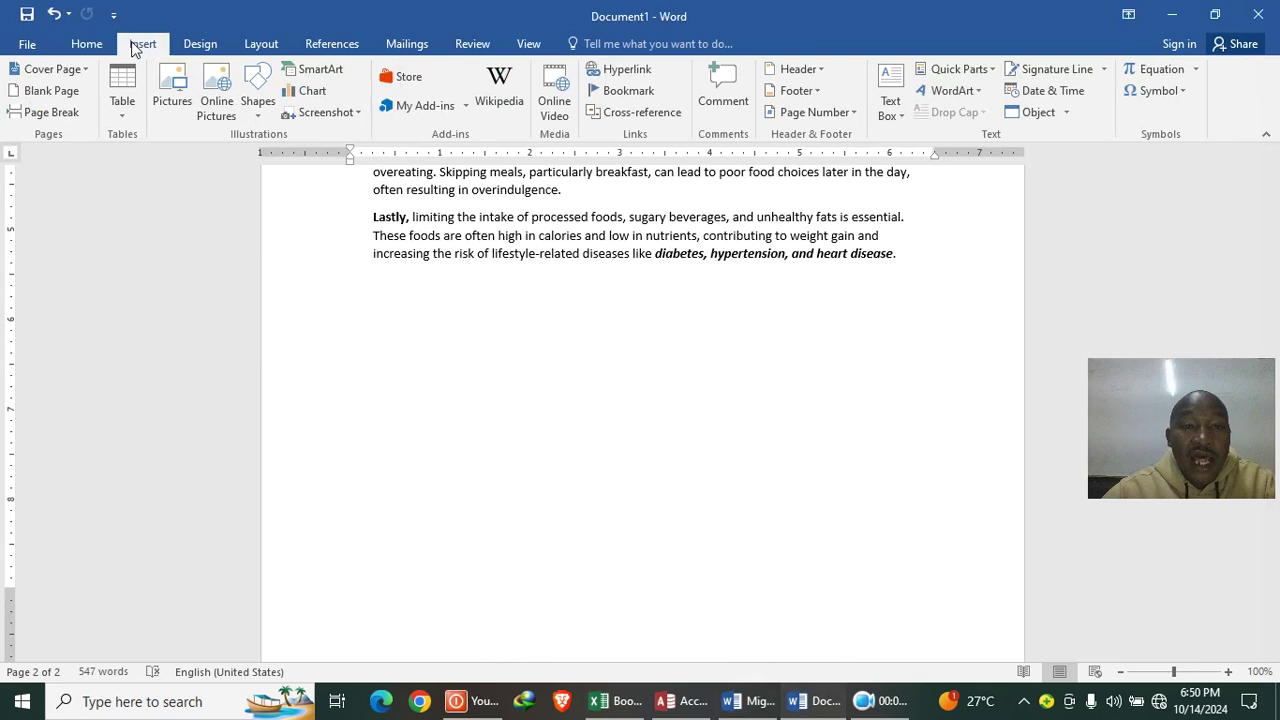
left_click(120, 108)
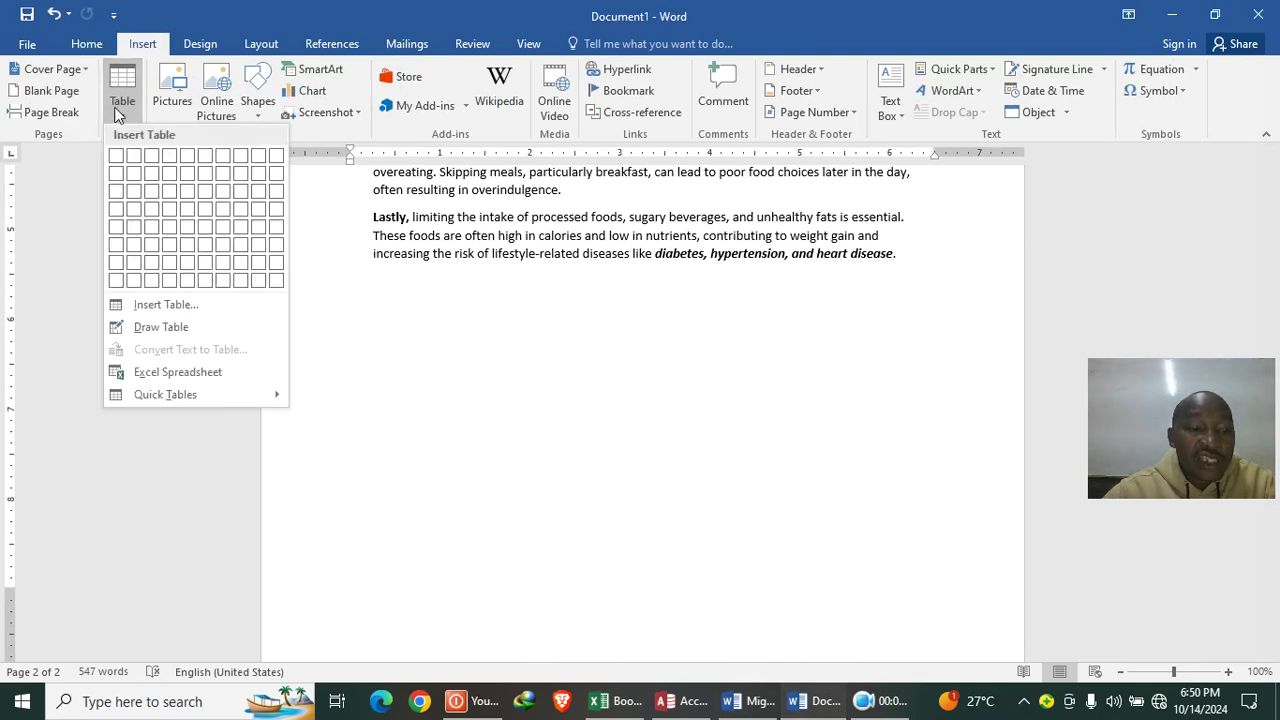
left_click(172, 328)
mouse_move(328, 322)
left_mouse_down()
mouse_move(571, 557)
mouse_move(1003, 591)
mouse_move(988, 586)
left_mouse_up()
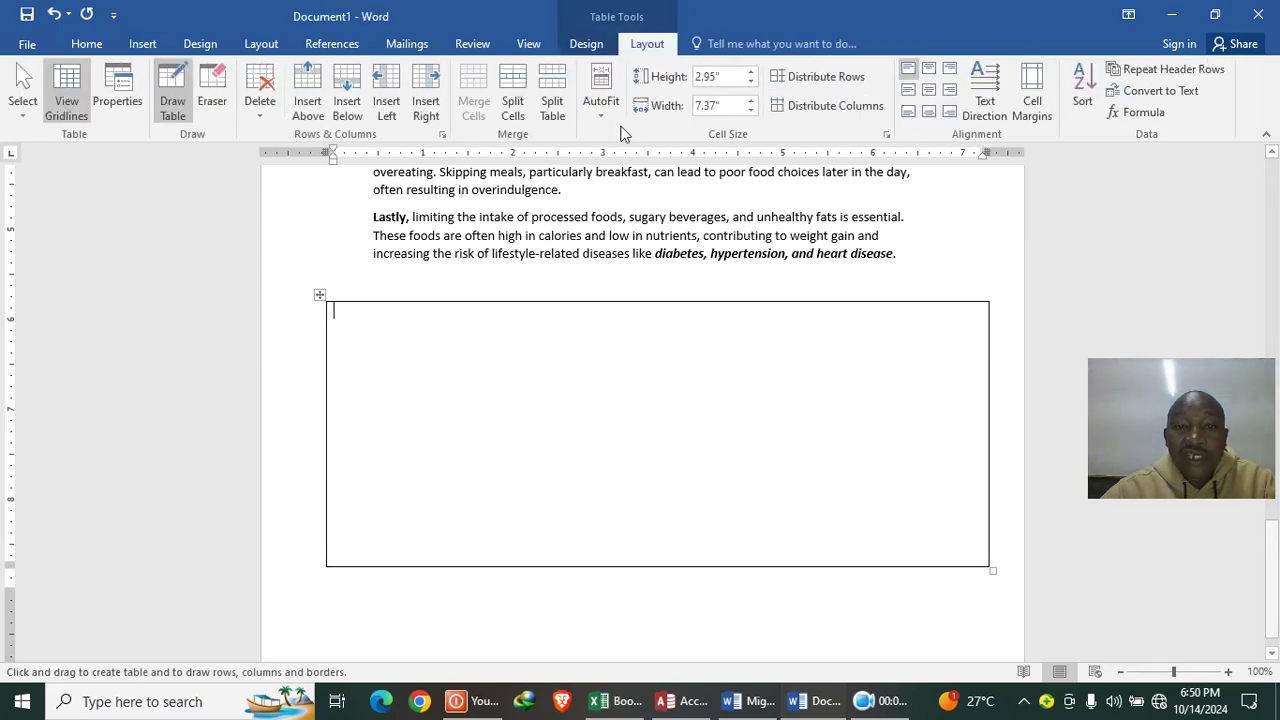
Step: Choose the double-line border style and trace it over all four edges of the drawn table frame, undoing any stray table
left_click(584, 45)
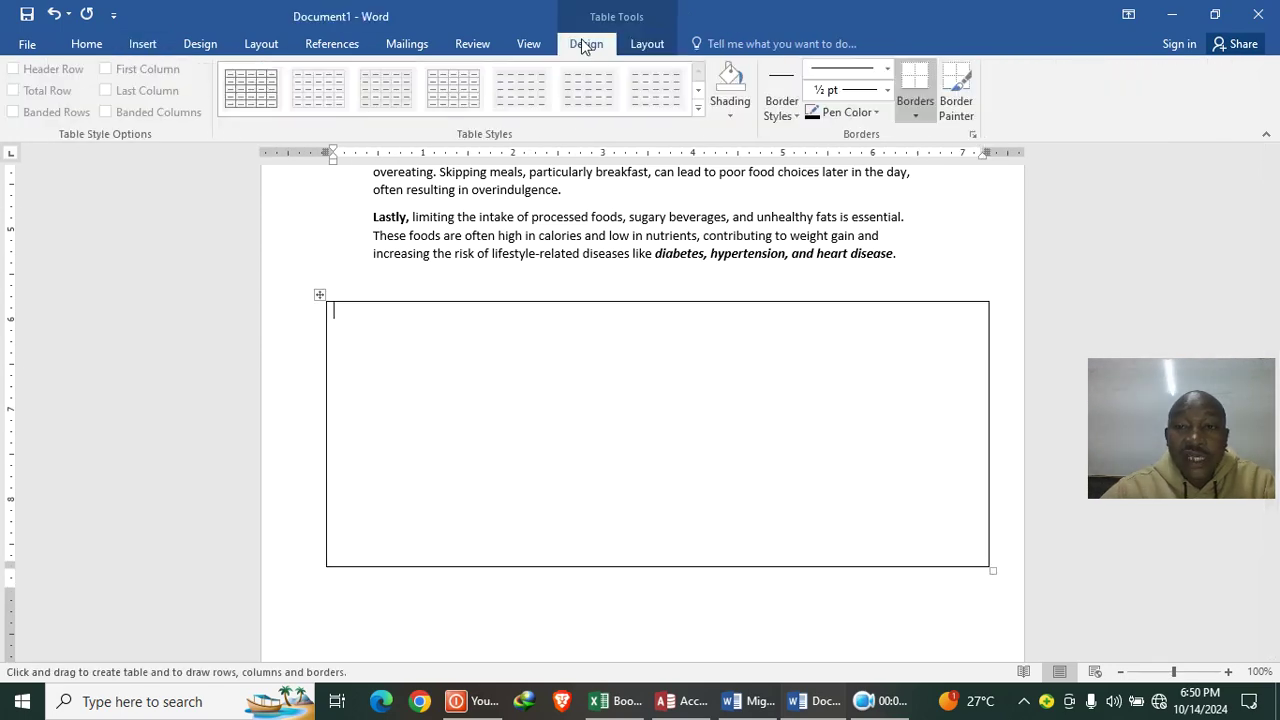
left_click(886, 90)
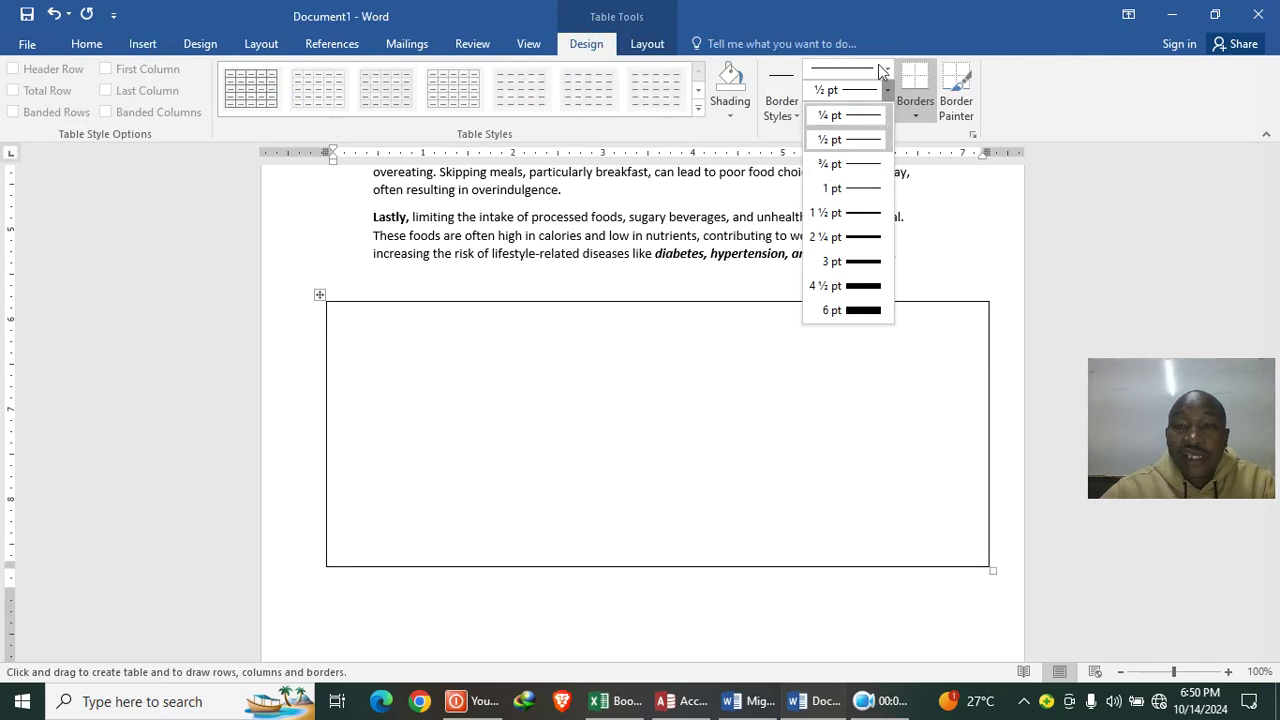
left_click(884, 70)
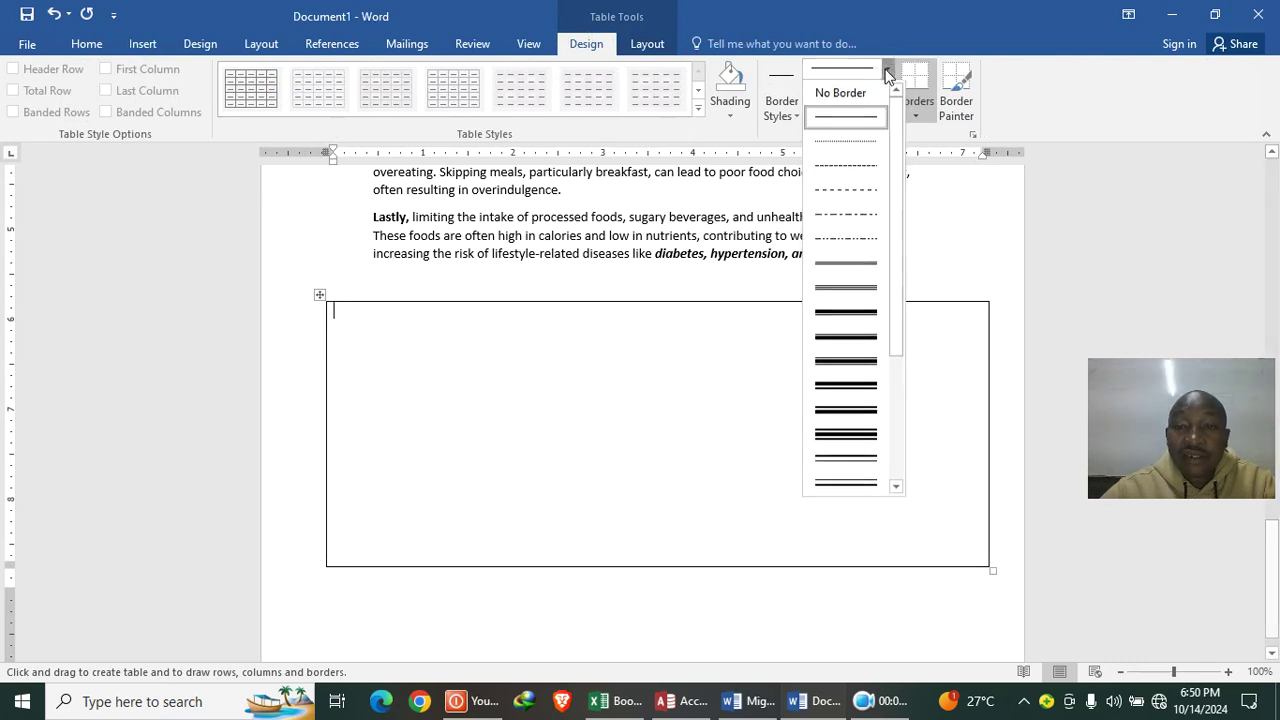
left_click(848, 268)
left_click_drag(324, 298, 961, 298)
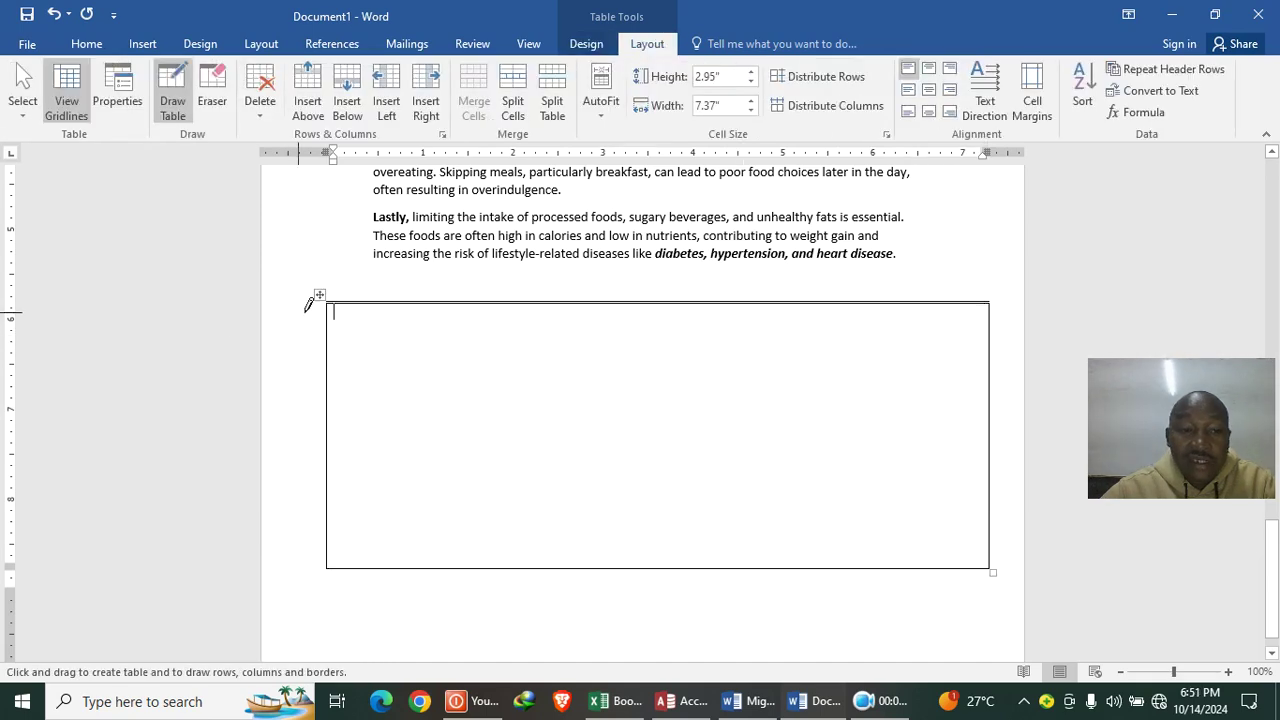
left_click_drag(329, 302, 330, 517)
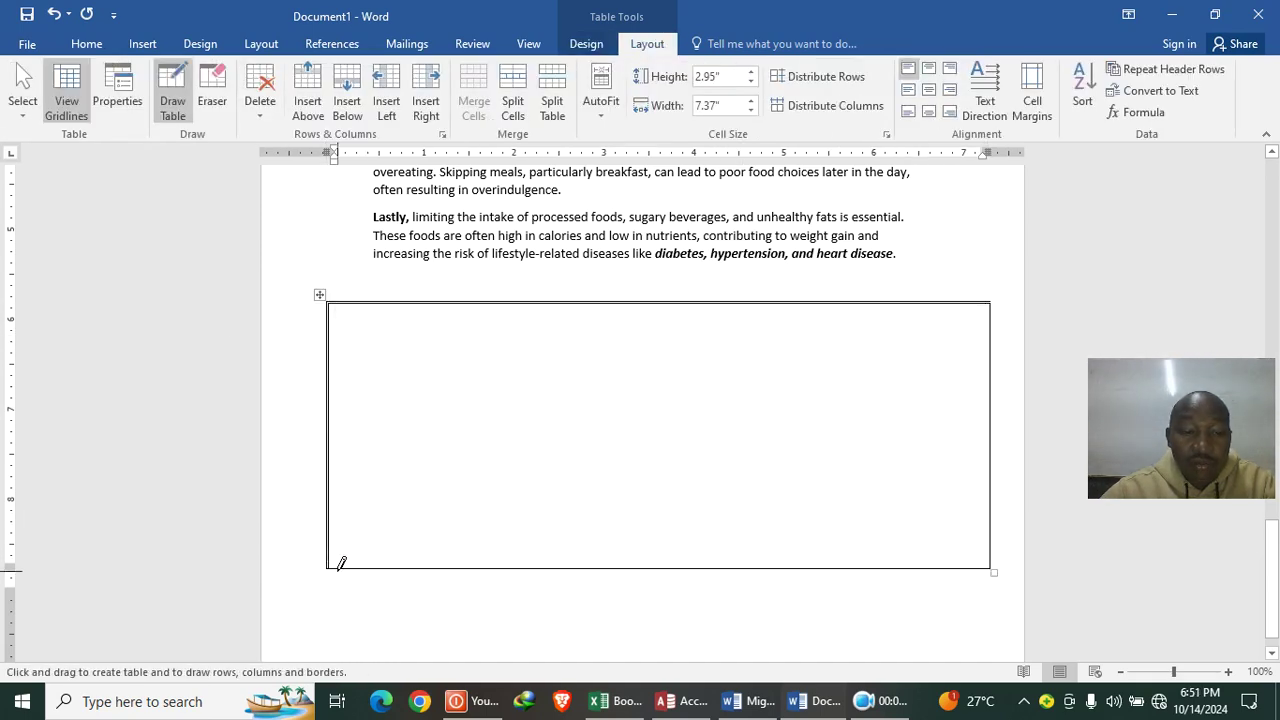
left_click_drag(331, 568, 680, 569)
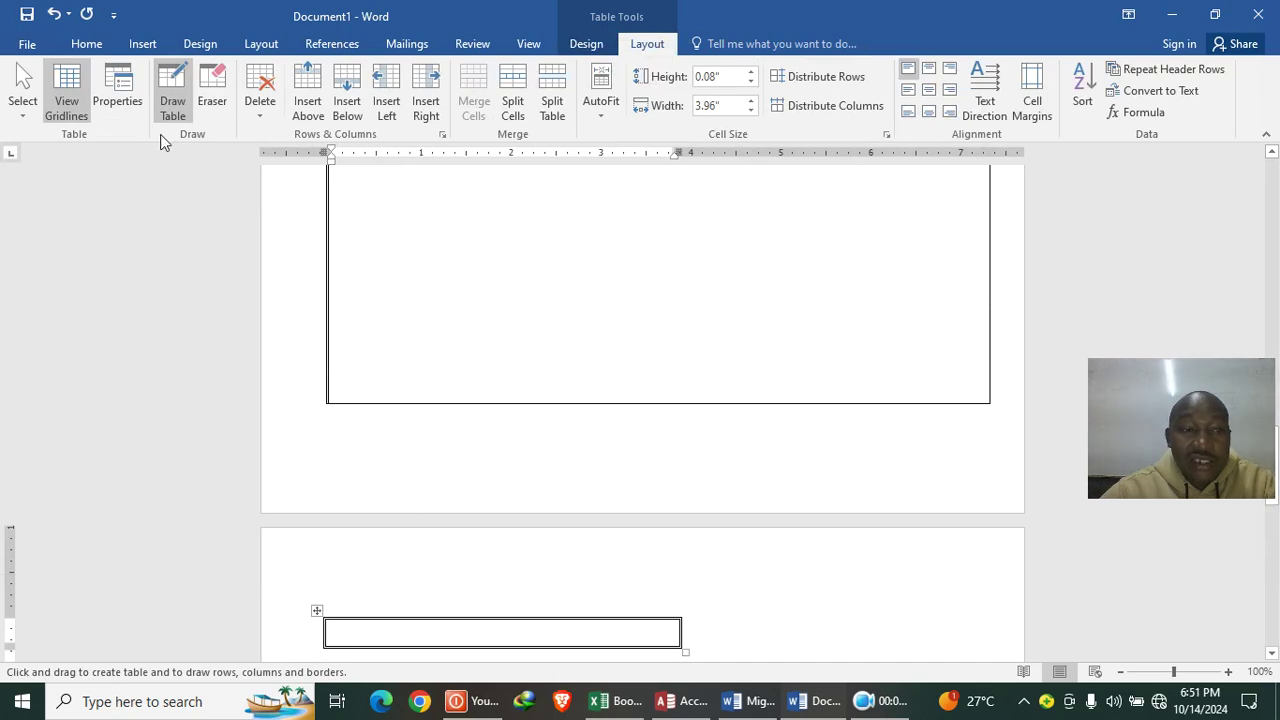
left_click(53, 14)
left_click_drag(338, 529, 990, 530)
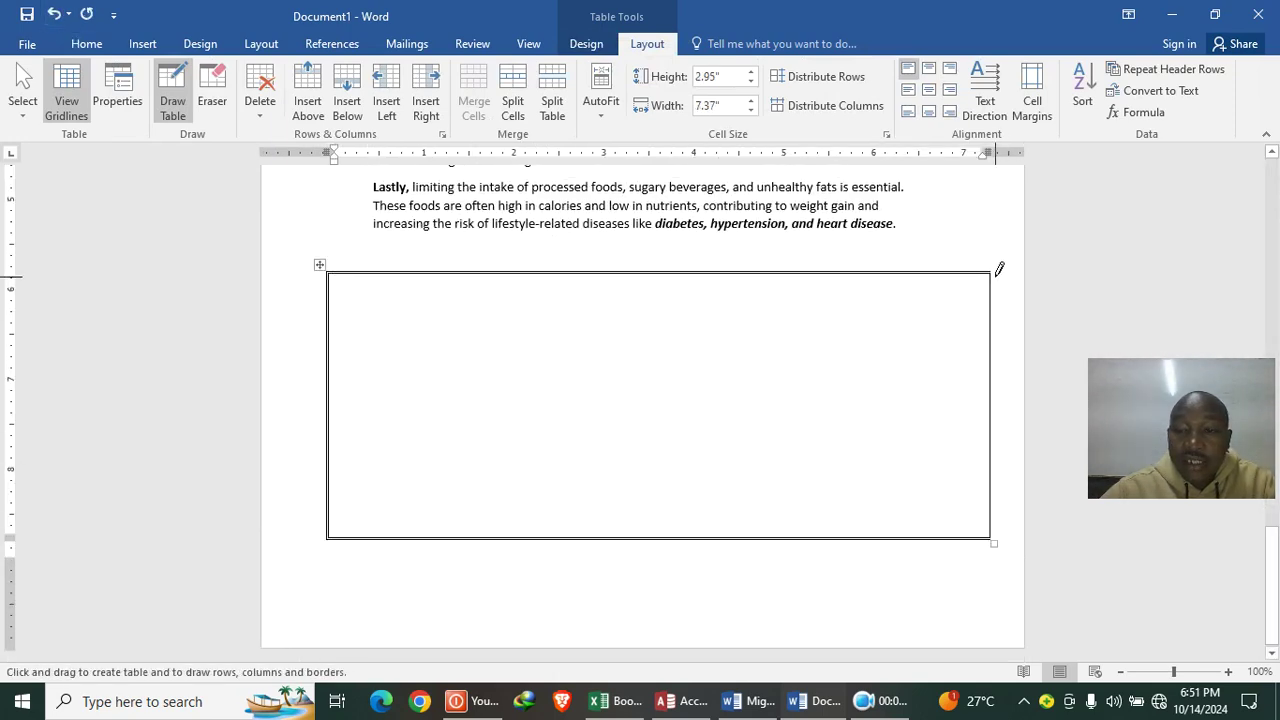
mouse_move(997, 268)
left_mouse_down()
mouse_move(1003, 437)
mouse_move(985, 506)
left_mouse_up()
Step: Draw five horizontal double lines across the table frame to divide it into six rows
mouse_move(322, 285)
left_mouse_down()
mouse_move(785, 286)
mouse_move(829, 301)
left_mouse_up()
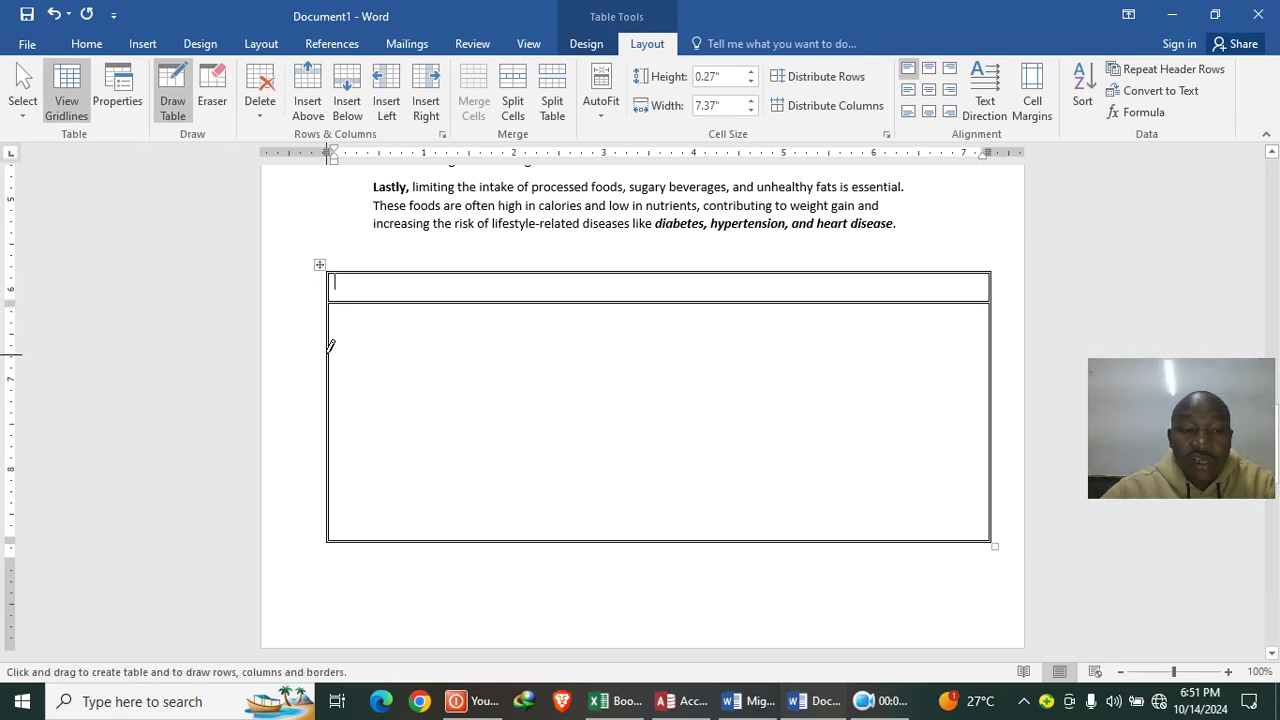
mouse_move(331, 329)
left_mouse_down()
mouse_move(840, 323)
mouse_move(904, 340)
left_mouse_up()
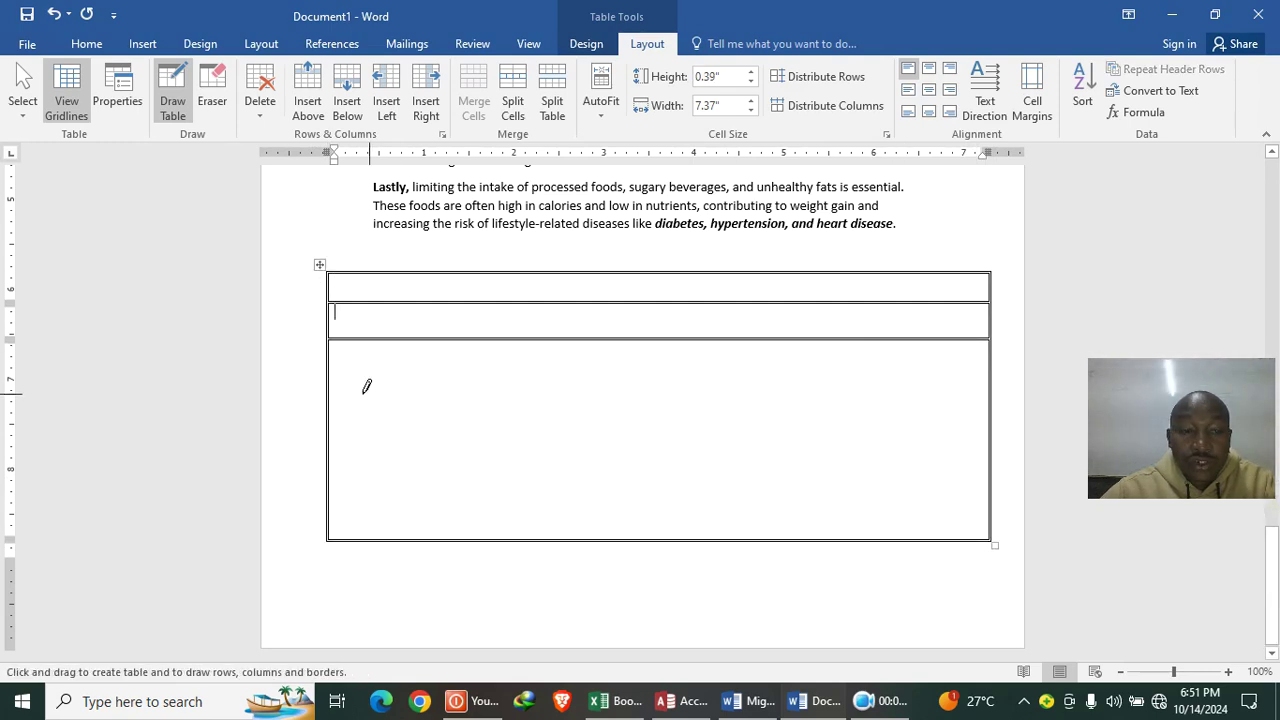
left_click_drag(357, 390, 924, 393)
left_click_drag(346, 442, 936, 440)
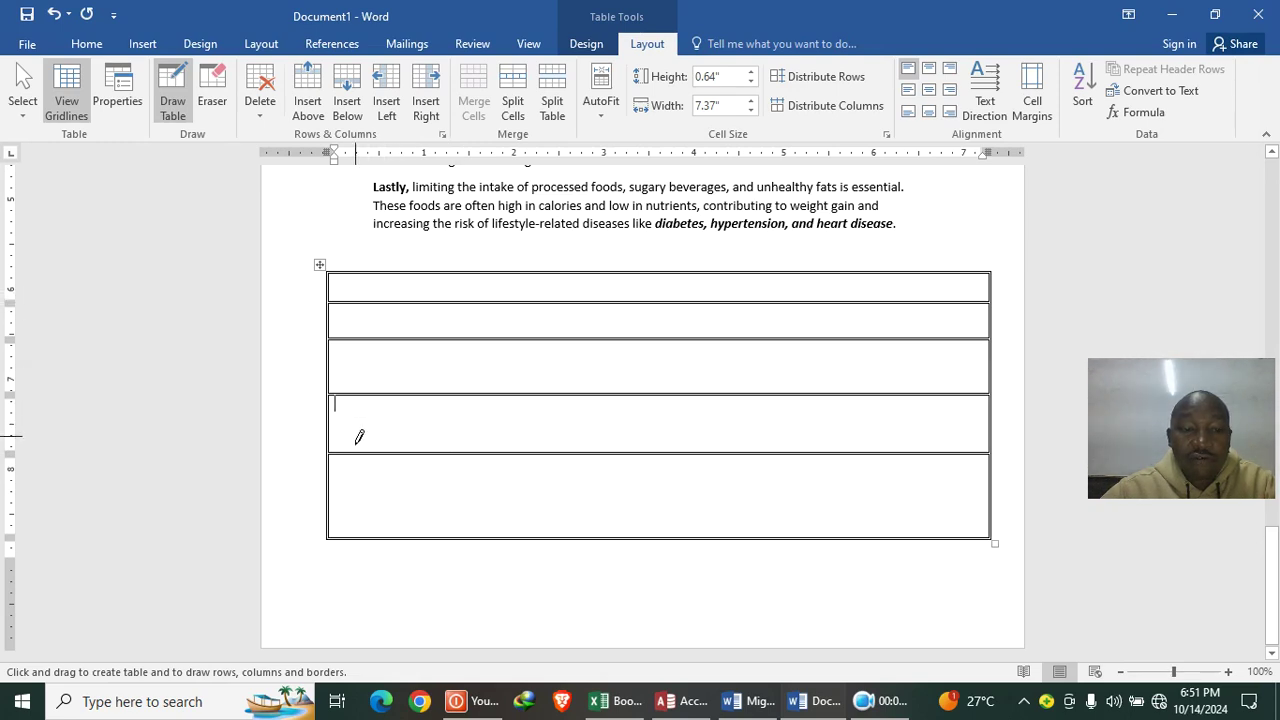
left_click_drag(342, 496, 936, 497)
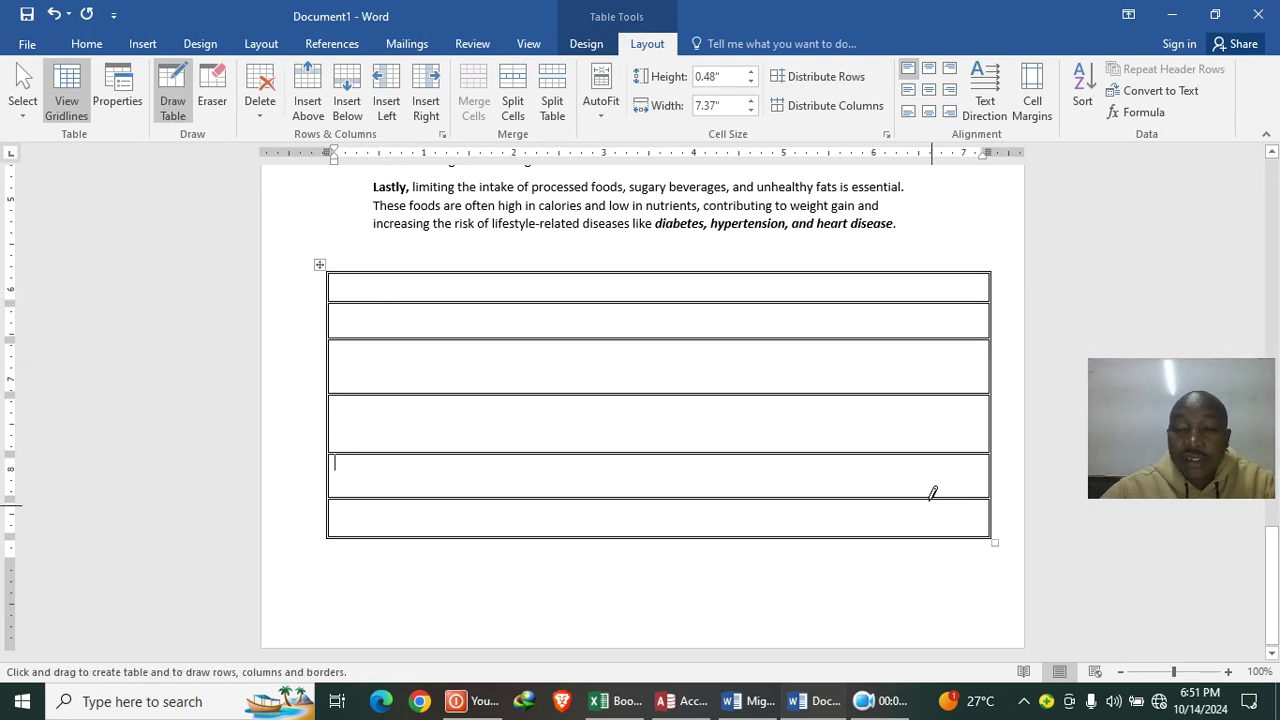
Step: Check the column layout in the question document, then draw a vertical double line in Document1's table, making the first column about 6.21" wide
left_click(760, 703)
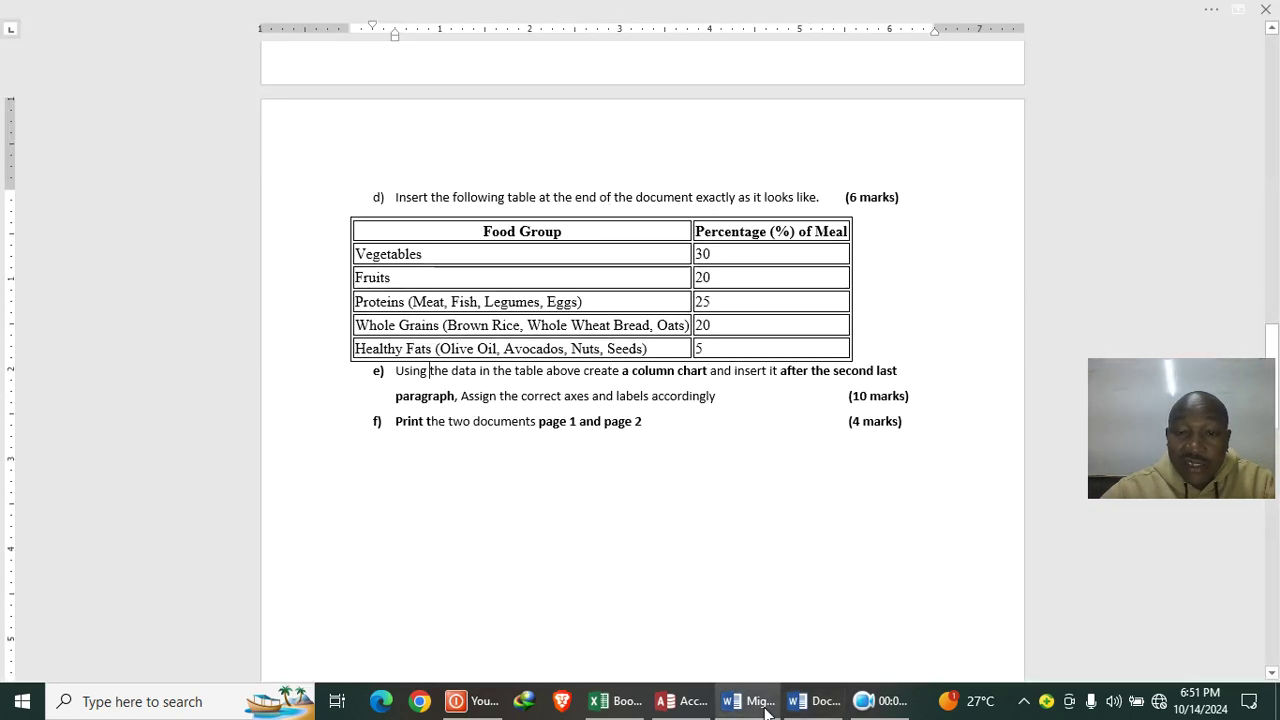
left_click(815, 703)
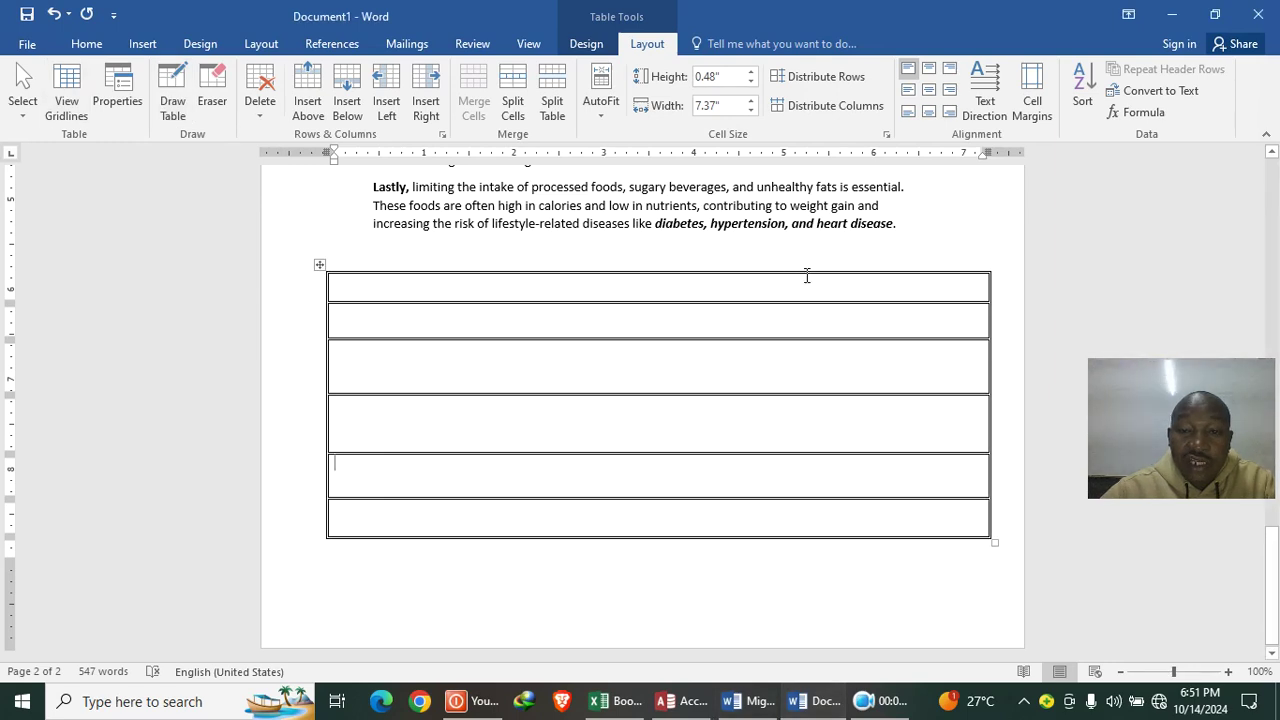
left_click(172, 100)
mouse_move(889, 268)
left_mouse_down()
mouse_move(866, 466)
mouse_move(886, 534)
left_mouse_up()
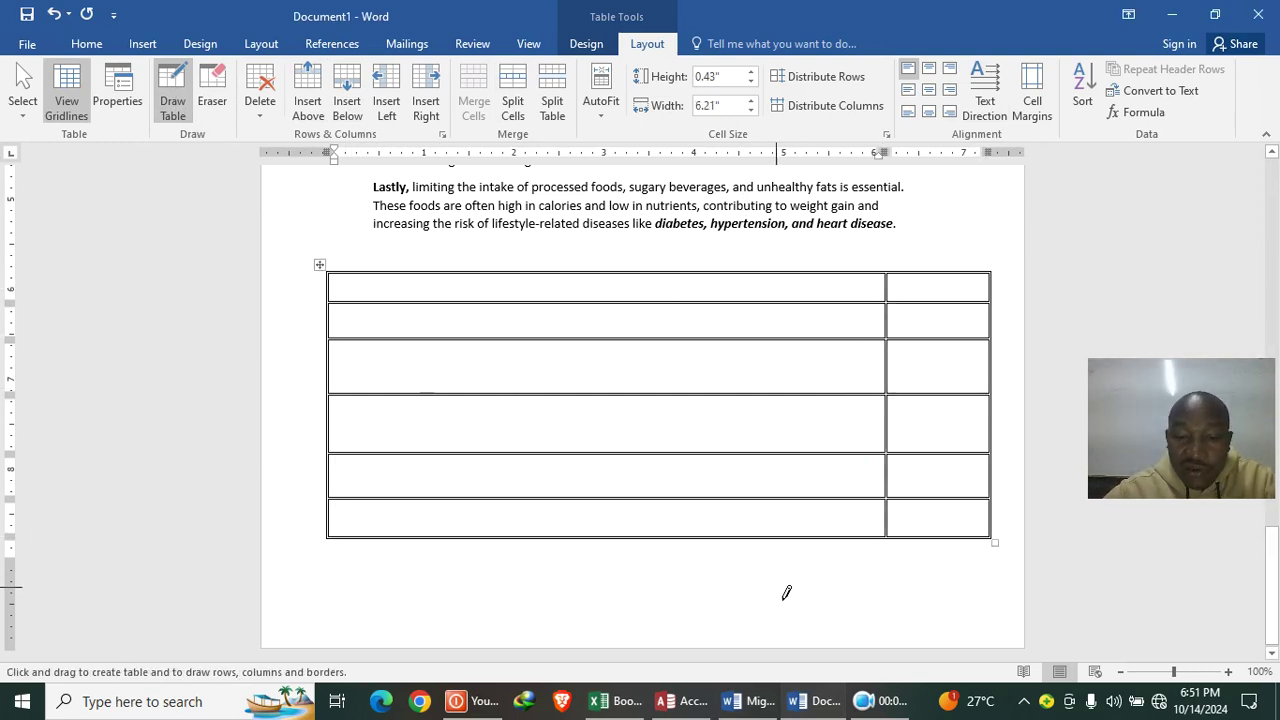
Step: Copy the food group table's contents from the question document and paste them into all cells of the drawn table in Document1
left_click(776, 705)
mouse_move(430, 368)
left_mouse_down()
mouse_move(457, 263)
mouse_move(379, 230)
left_mouse_up()
key("ctrl+c")
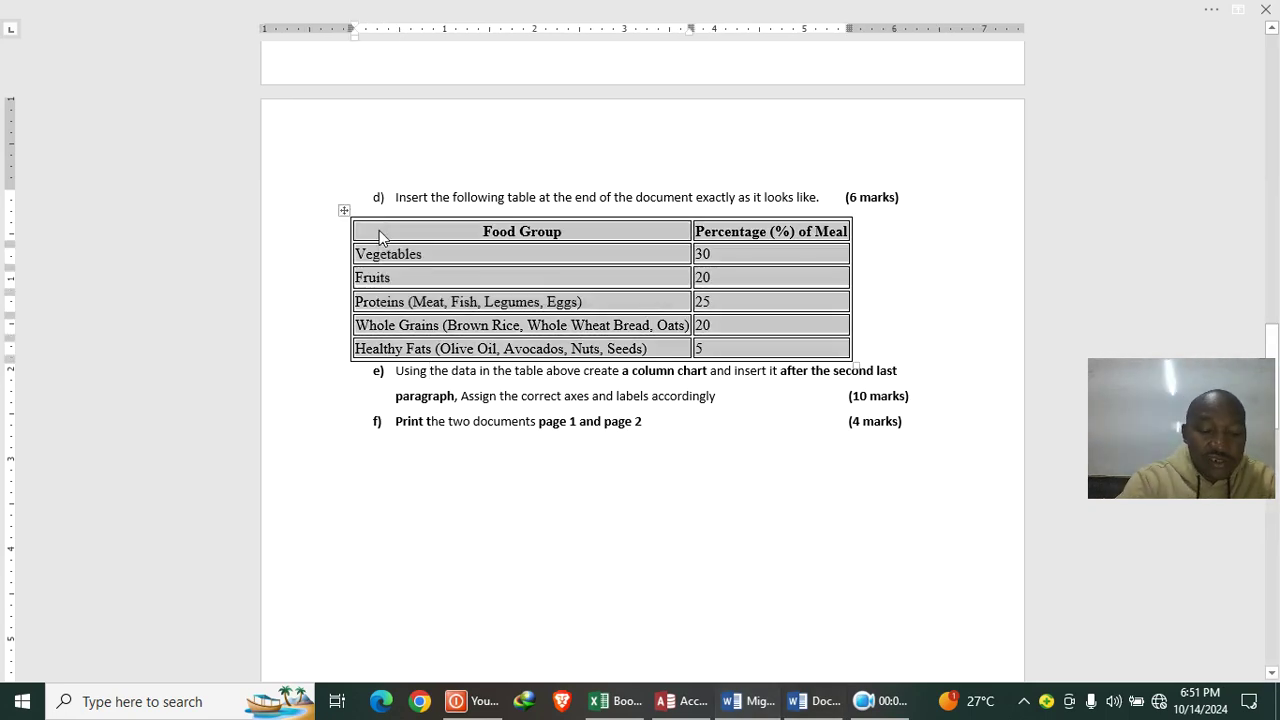
left_click(812, 701)
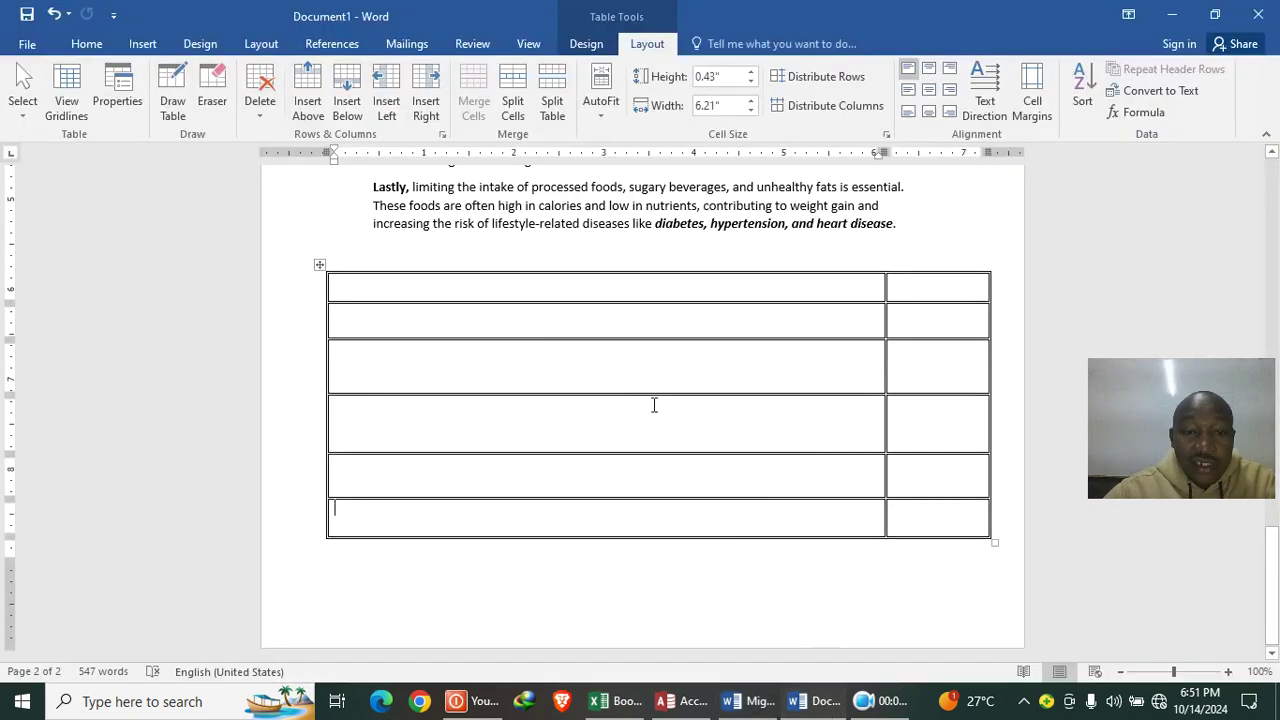
left_click_drag(352, 283, 958, 527)
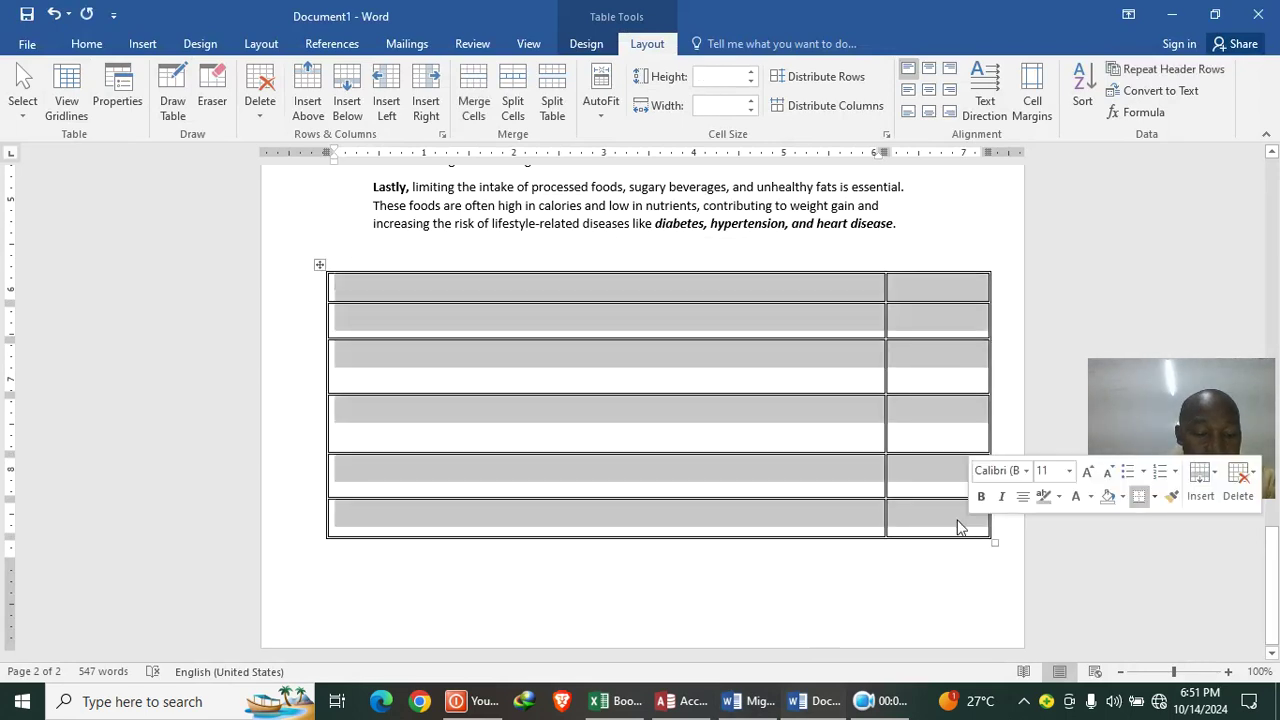
key("ctrl+v")
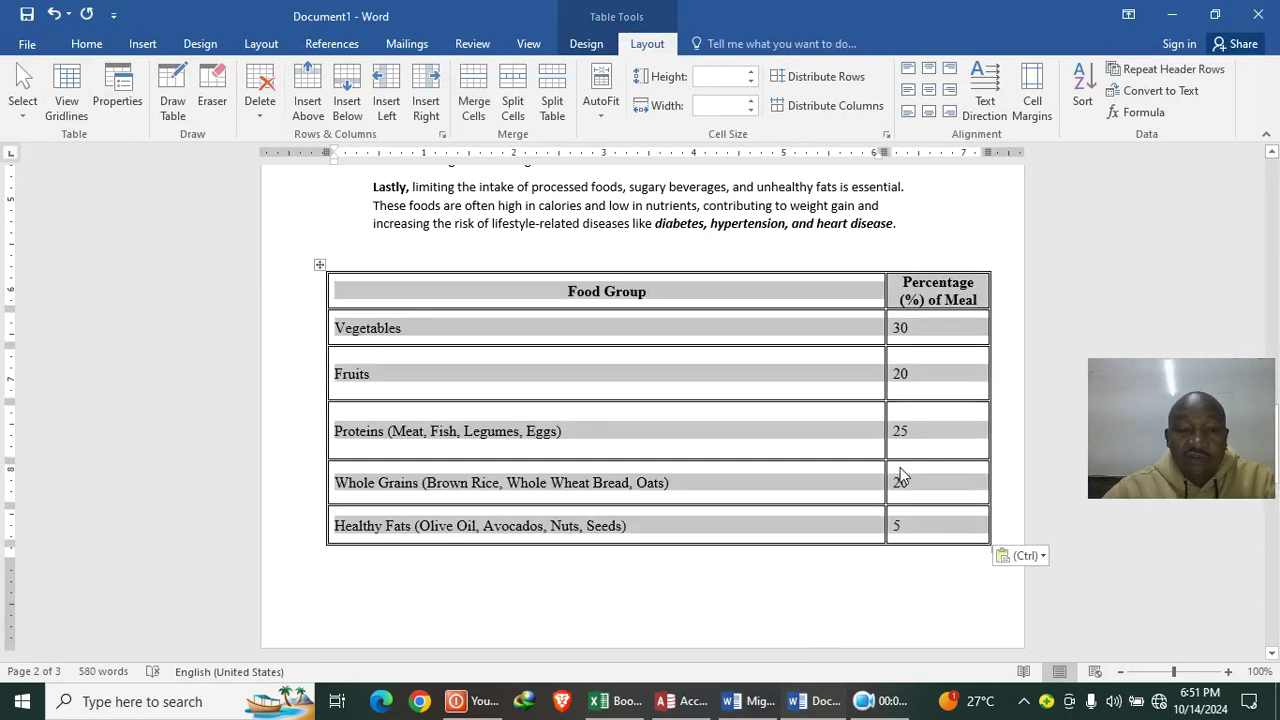
left_click(814, 480)
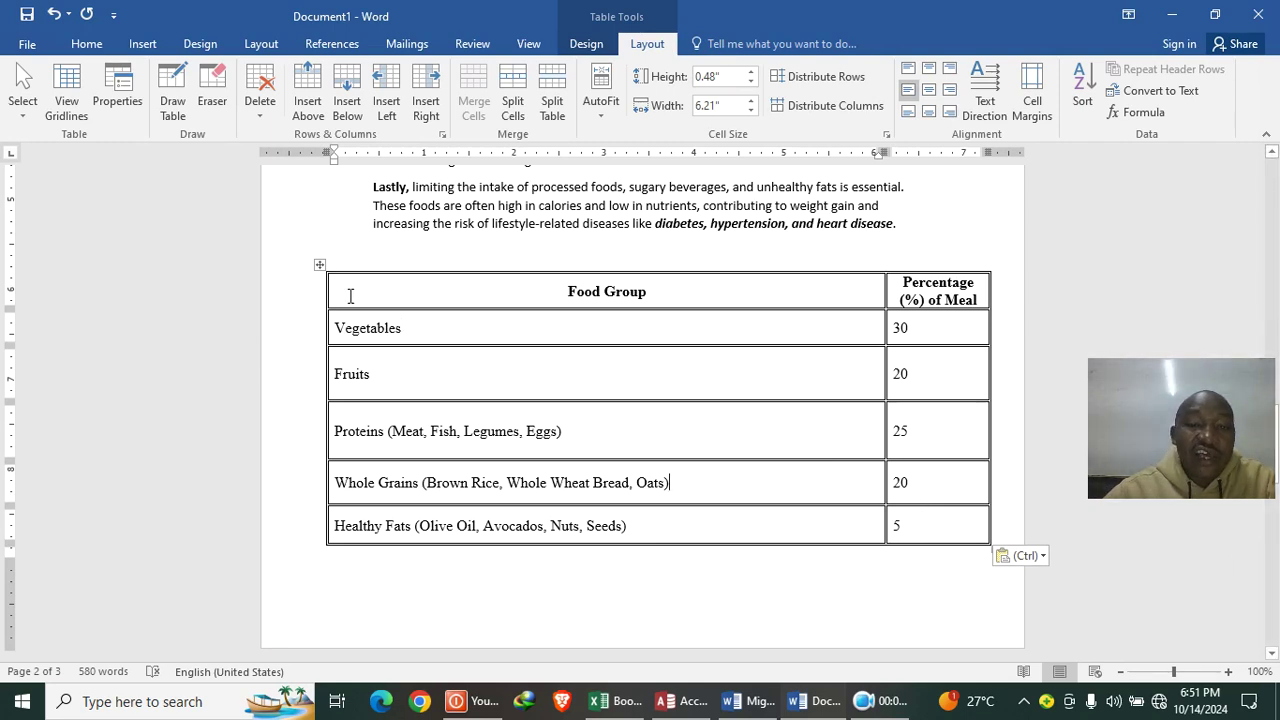
Step: AutoFit the food group table in Document1 to its contents, then shrink the whole table to make its rows compact
left_click(766, 692)
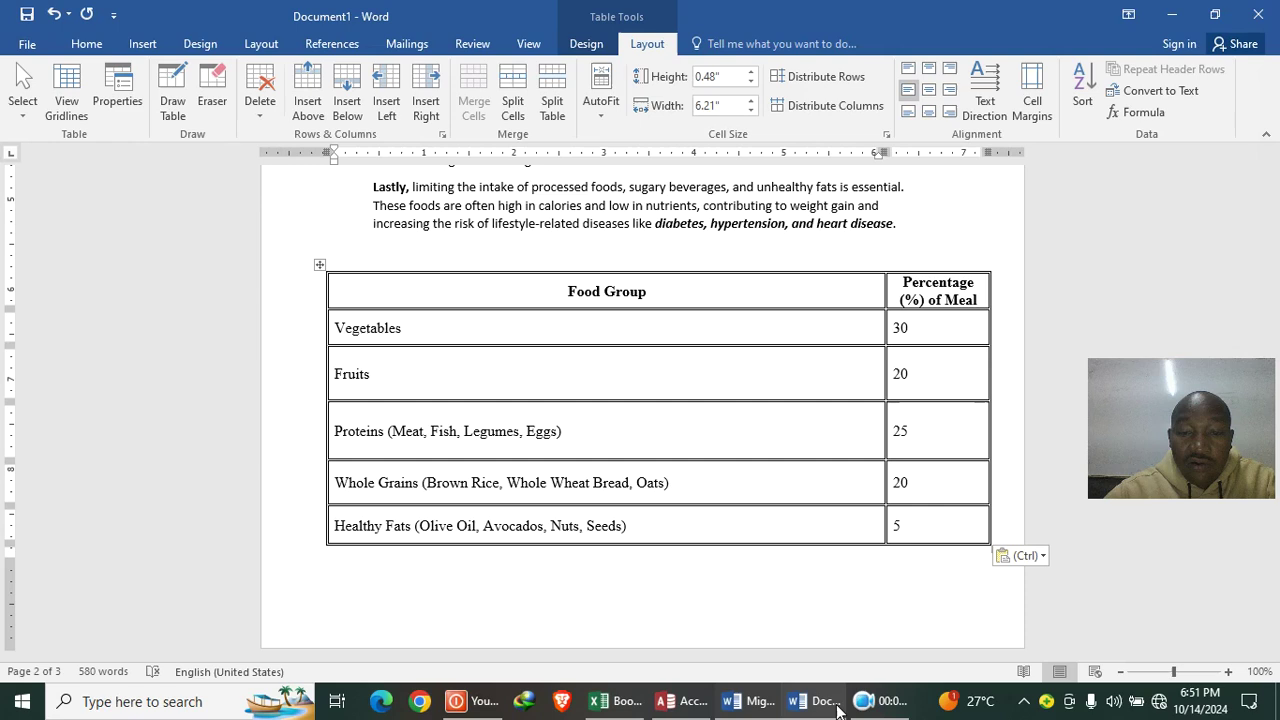
left_click(816, 700)
right_click(321, 266)
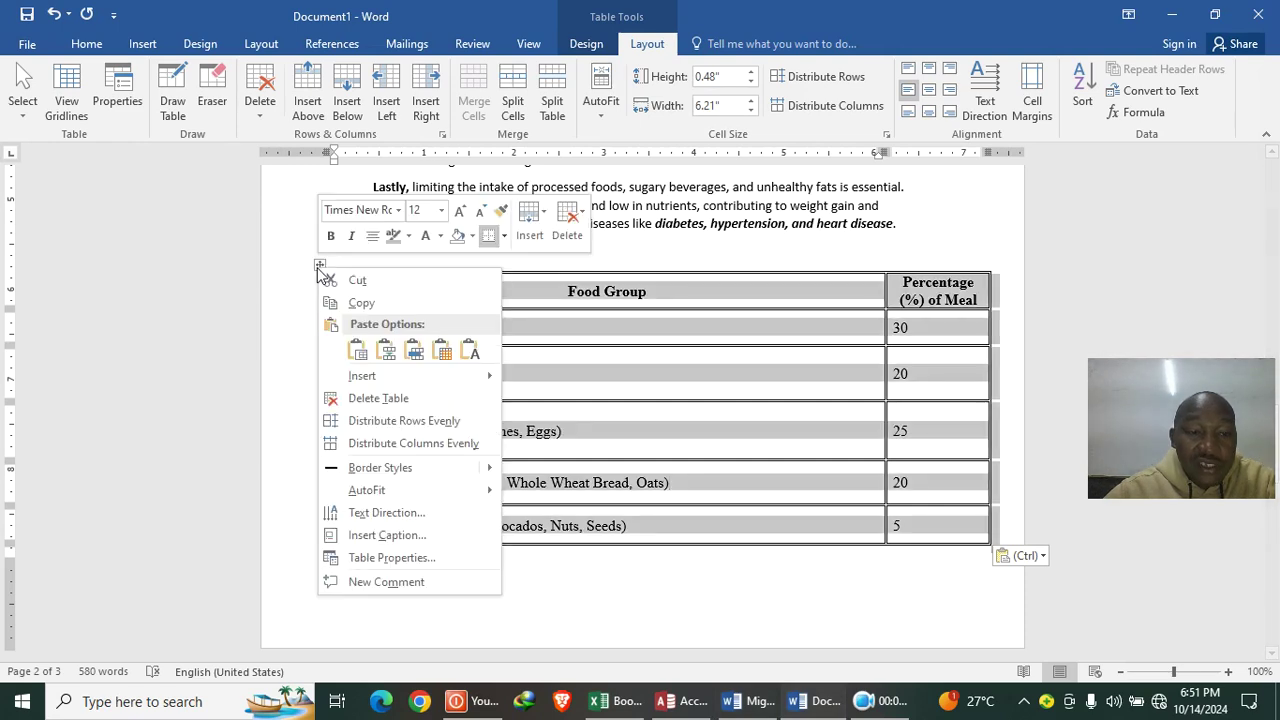
mouse_move(390, 492)
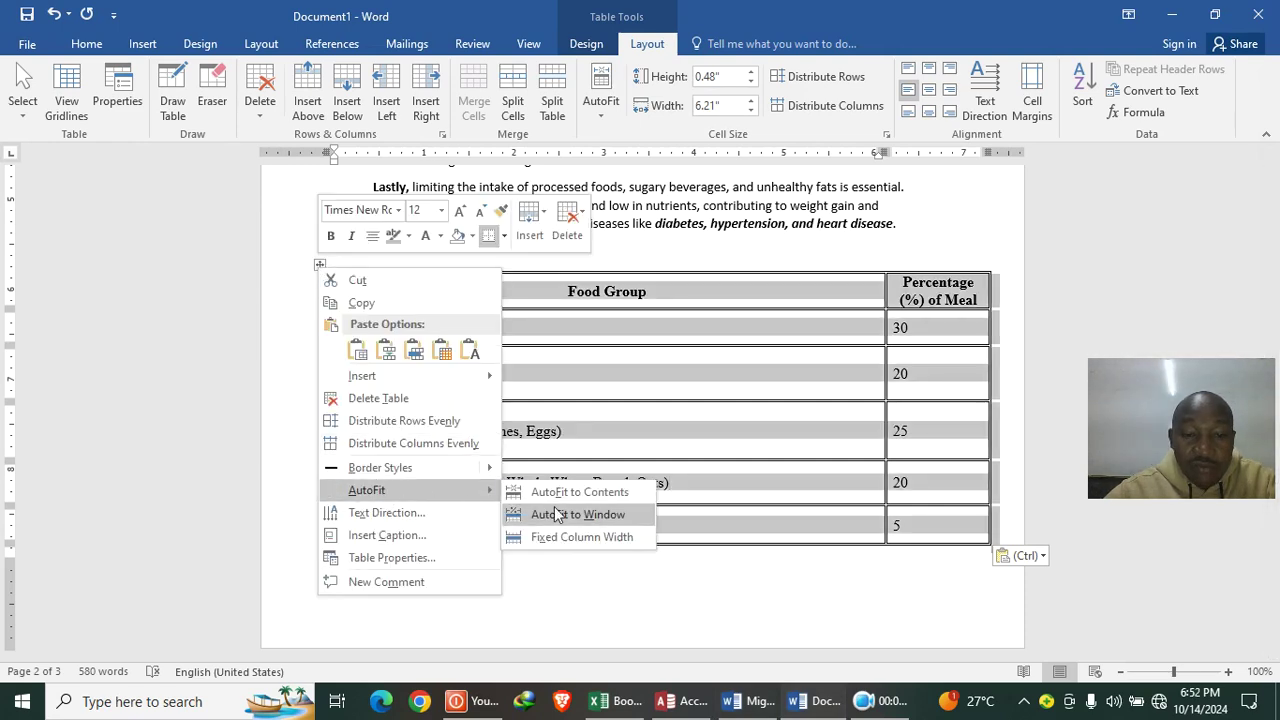
left_click(625, 497)
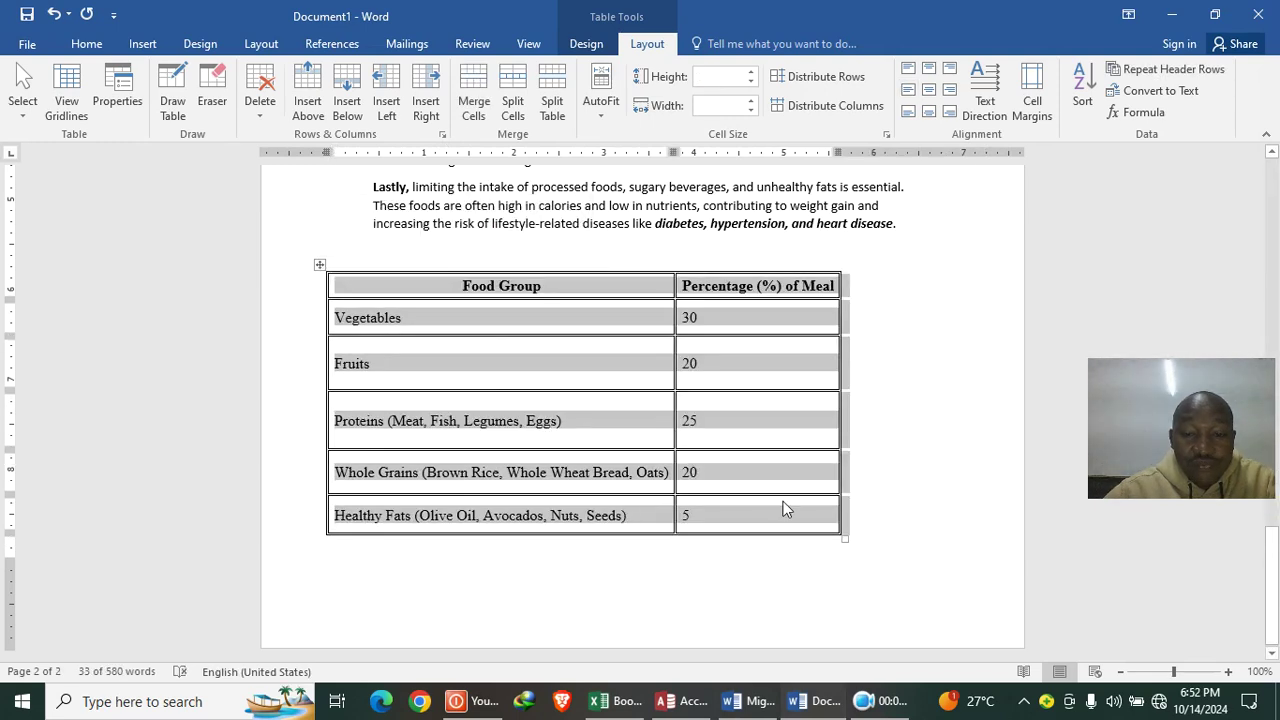
left_click_drag(845, 538, 868, 420)
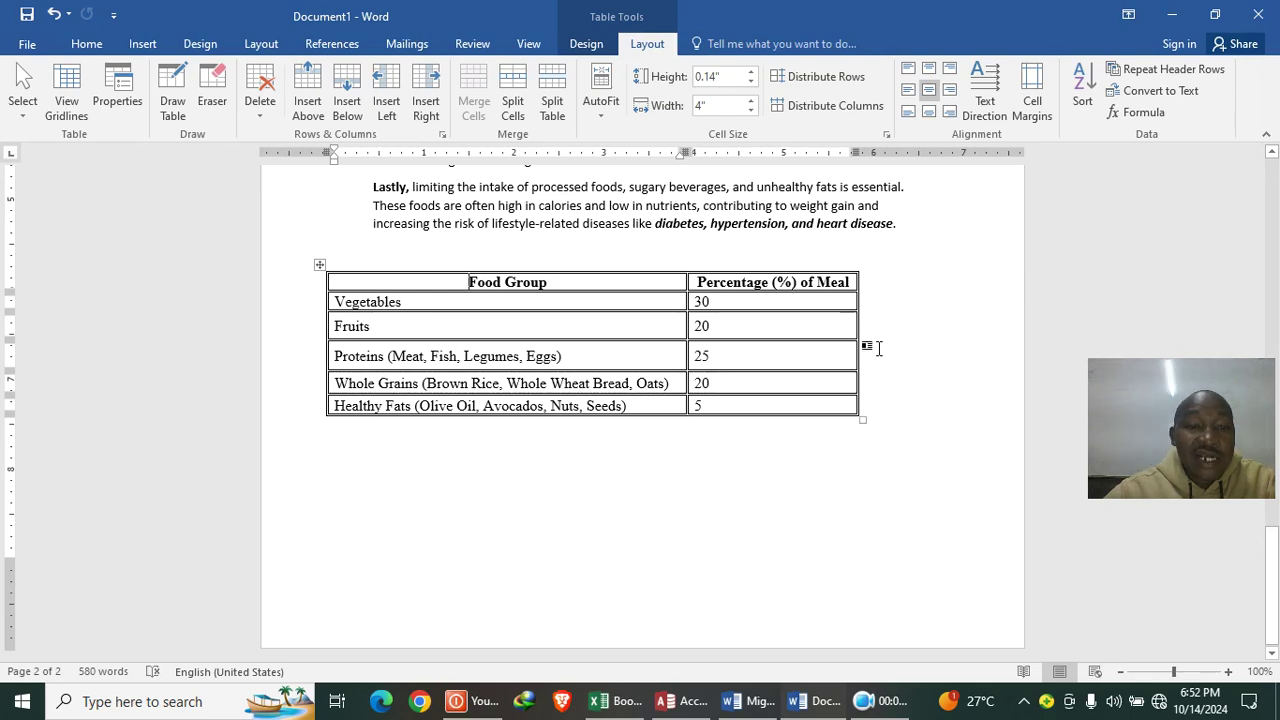
left_click(323, 265)
key("BackSpace")
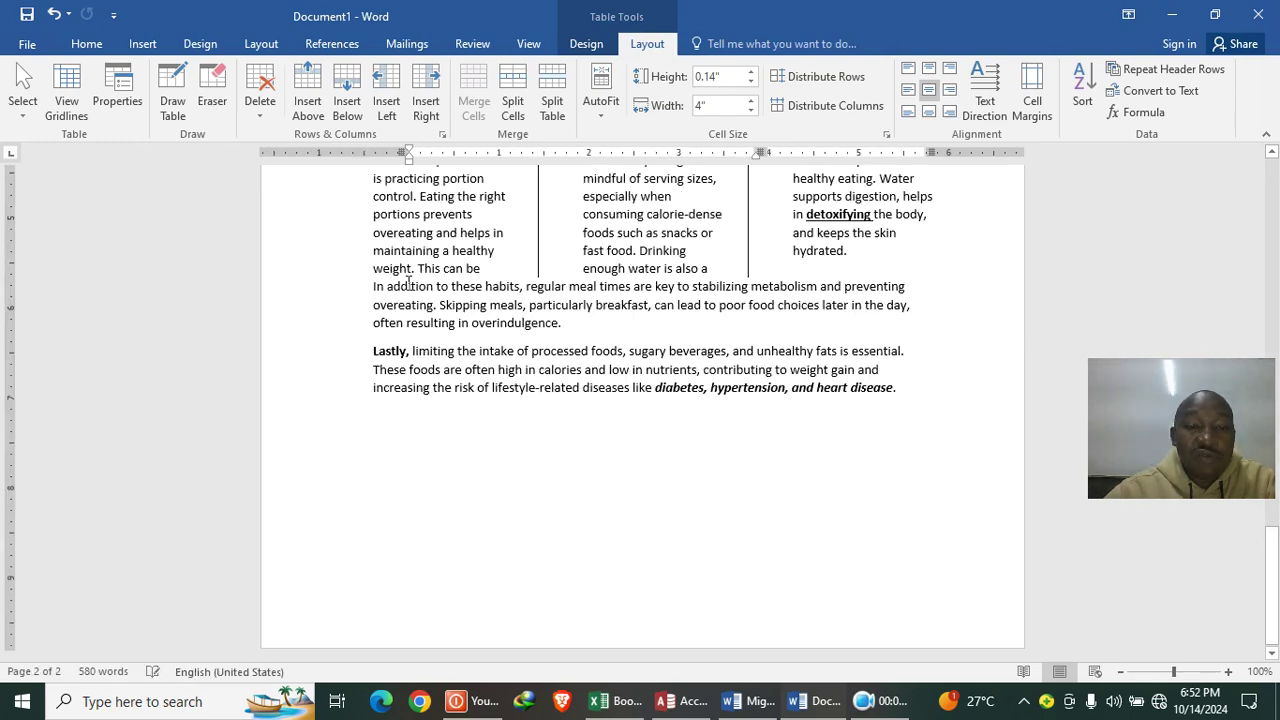
left_click(53, 14)
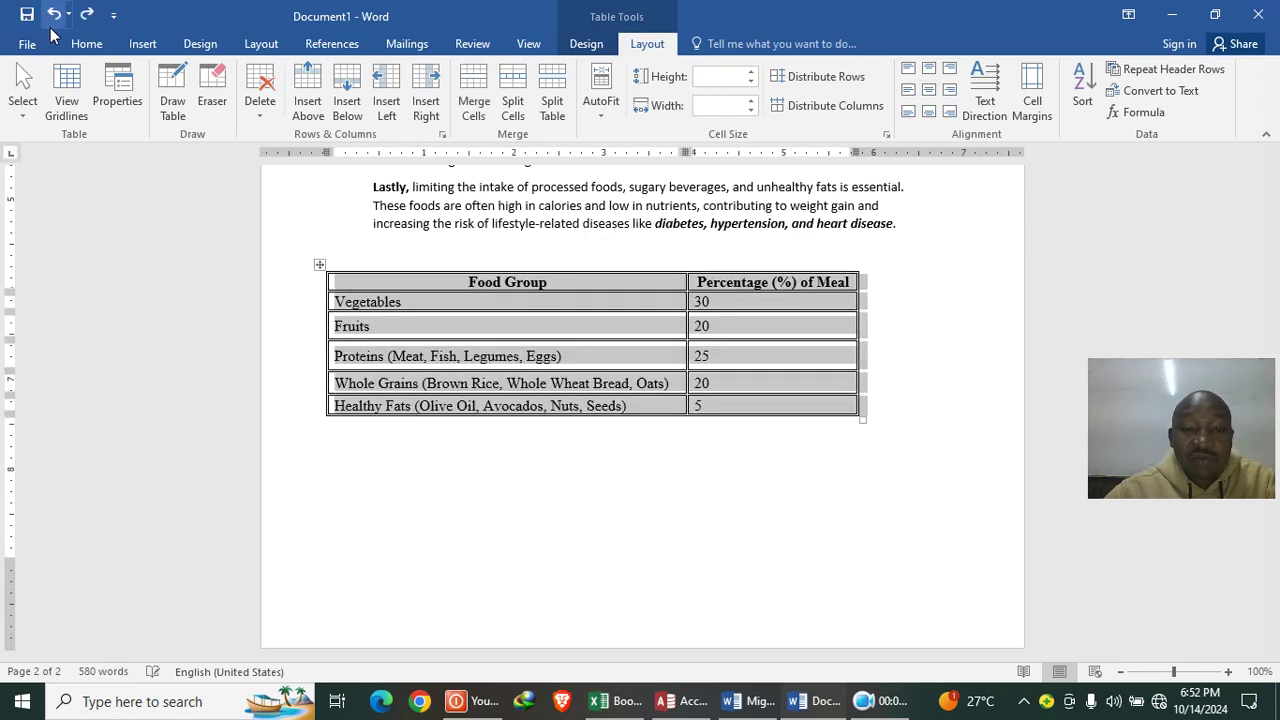
Step: Read the column chart task in the question document, then add an empty line before the "Lastly" paragraph in Document1
left_click(760, 698)
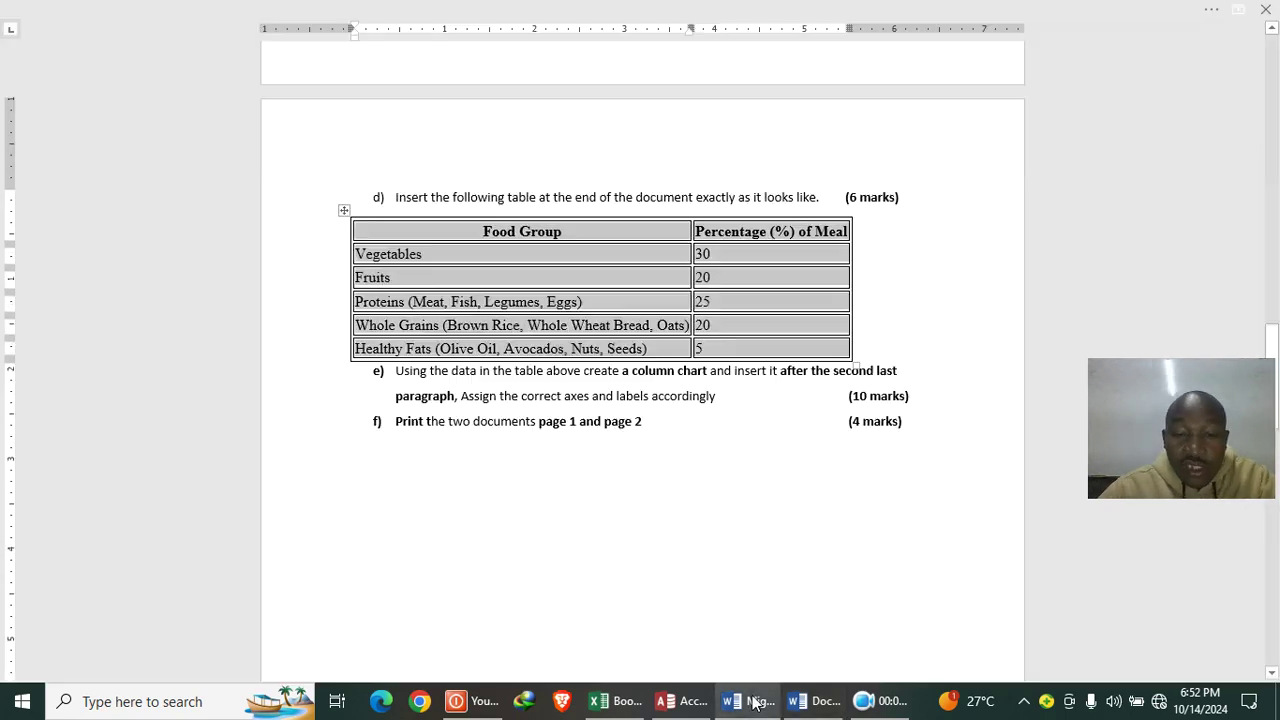
left_click(523, 501)
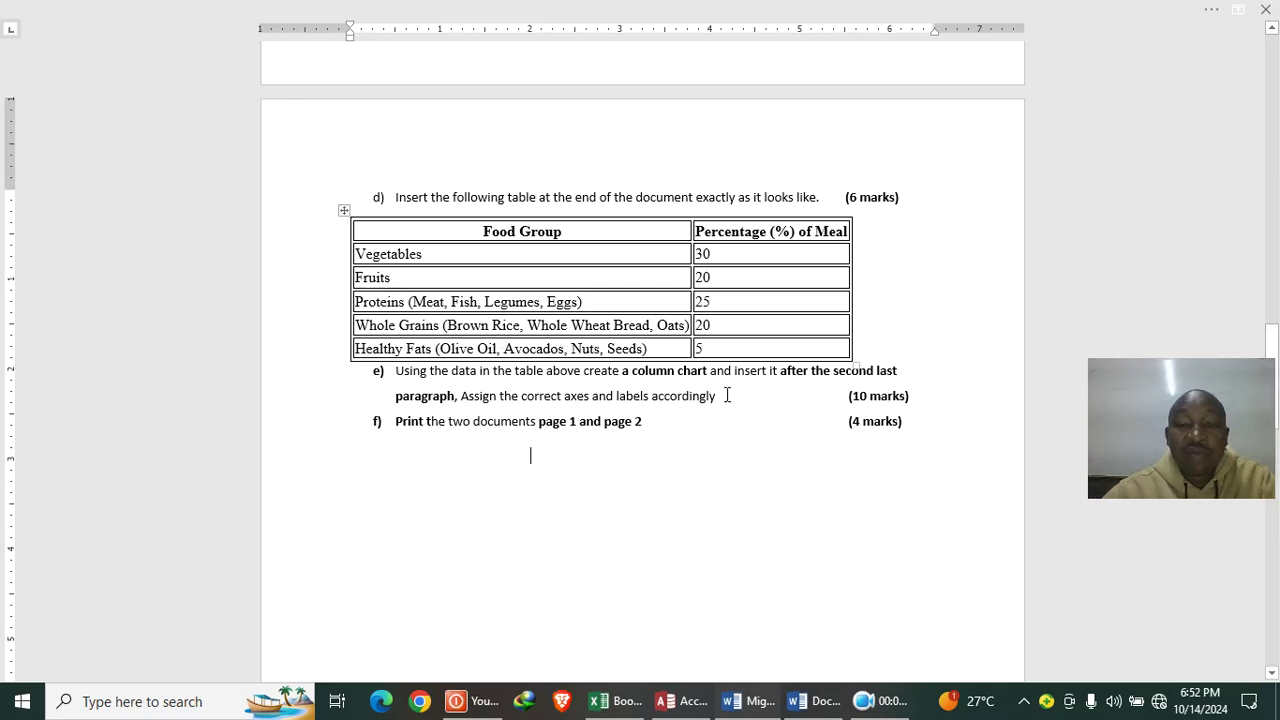
scroll(528, 560, "up", 10)
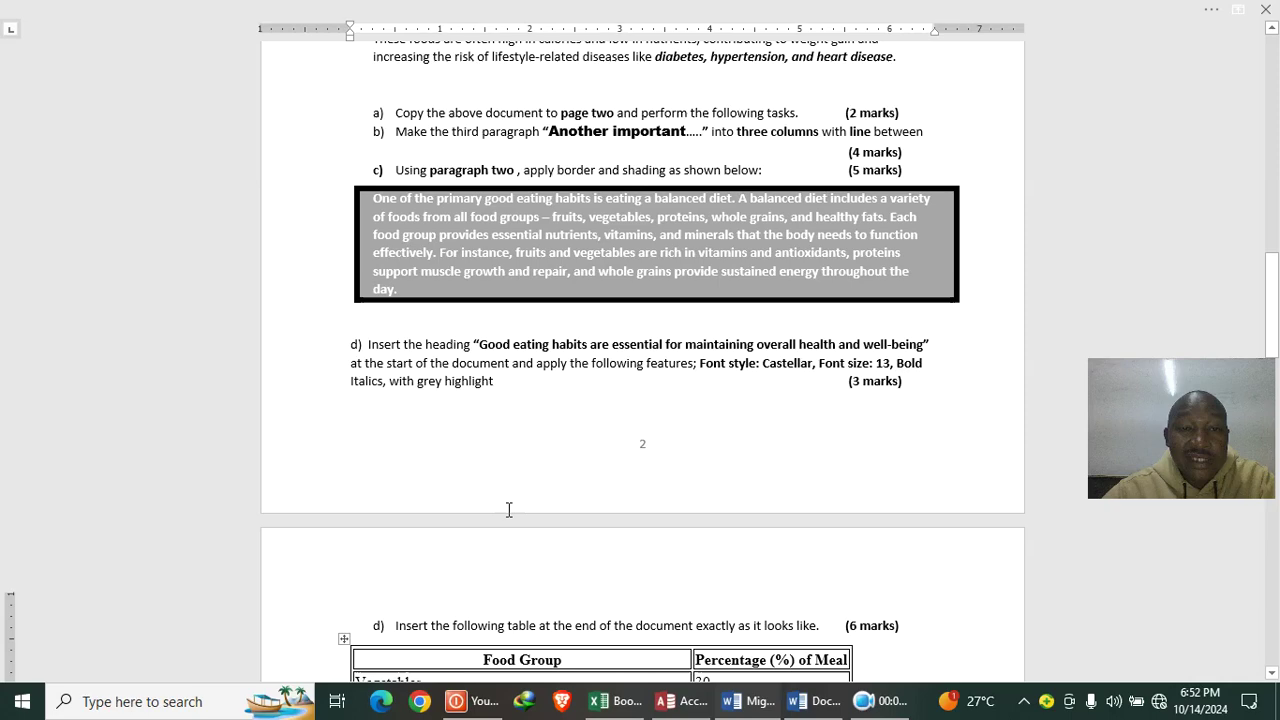
scroll(508, 510, "up", 12)
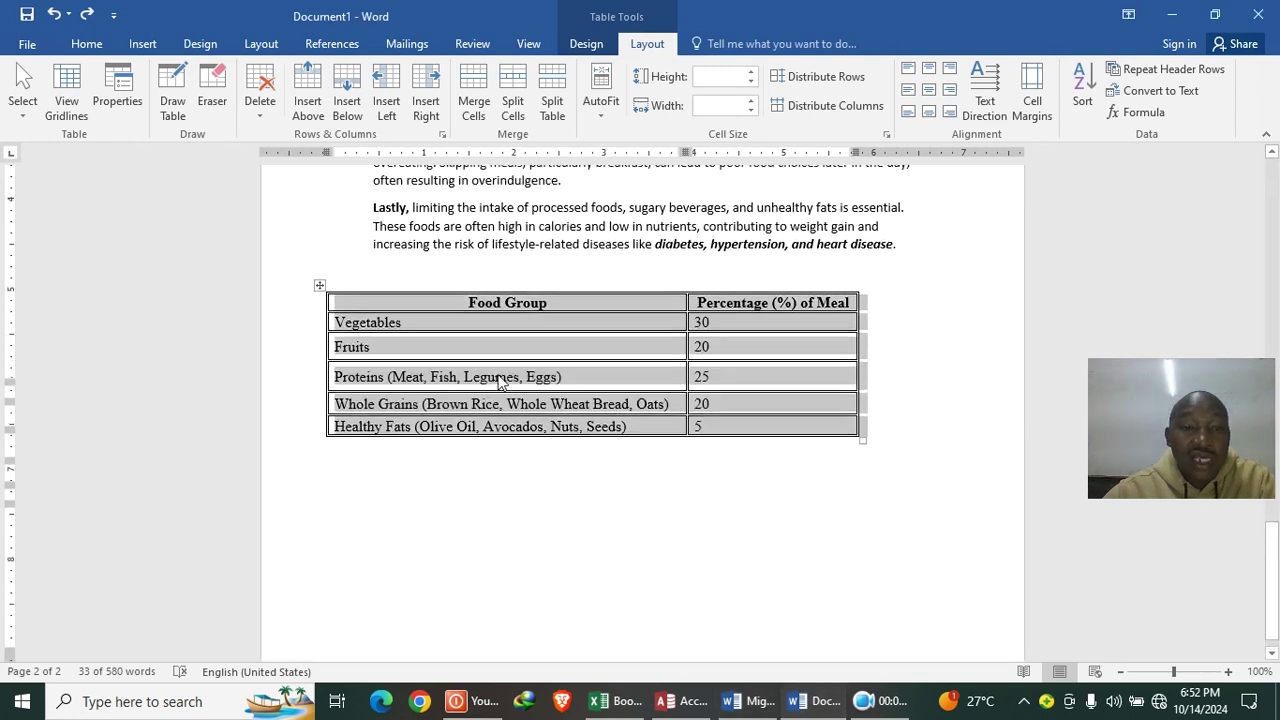
scroll(500, 382, "up", 3)
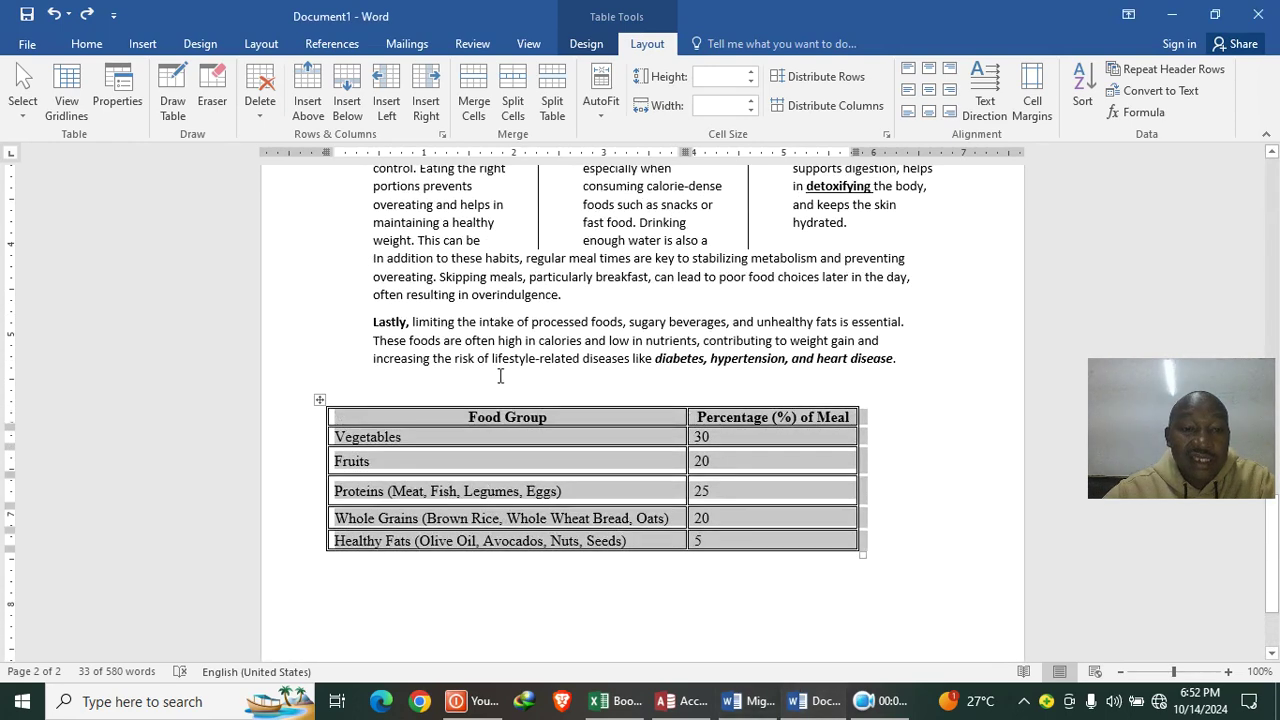
left_click(578, 344)
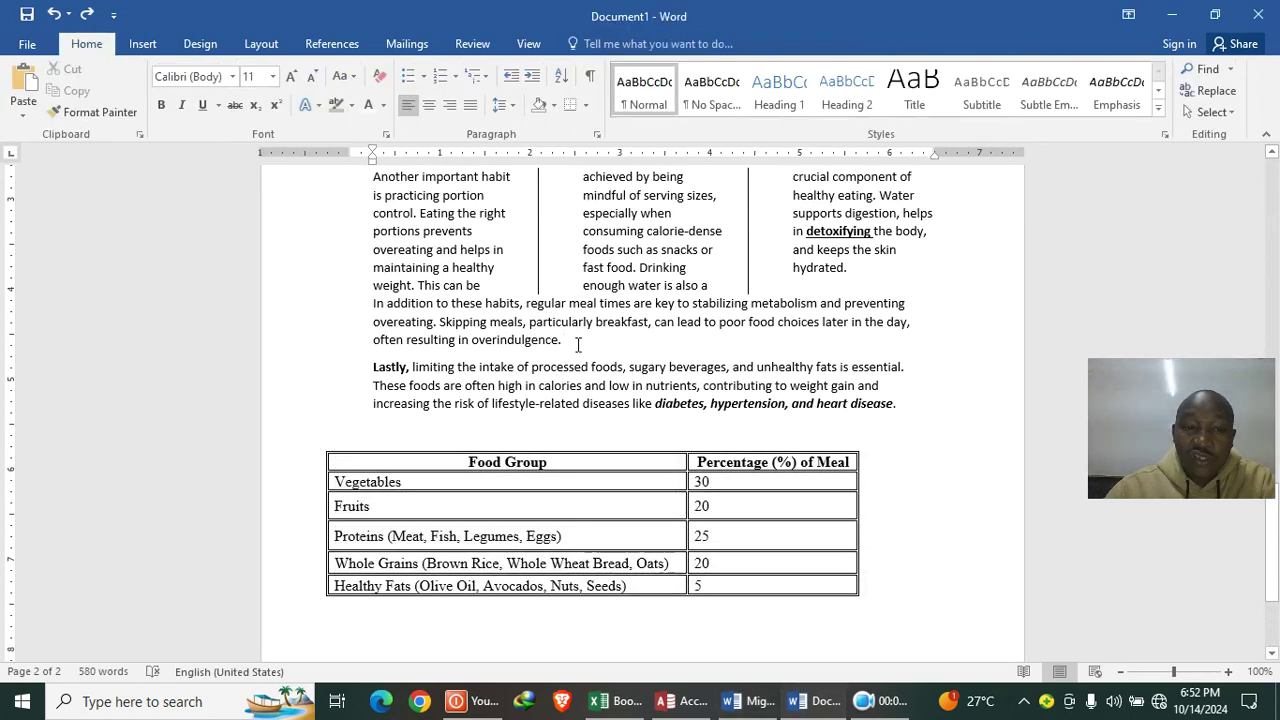
key("Return")
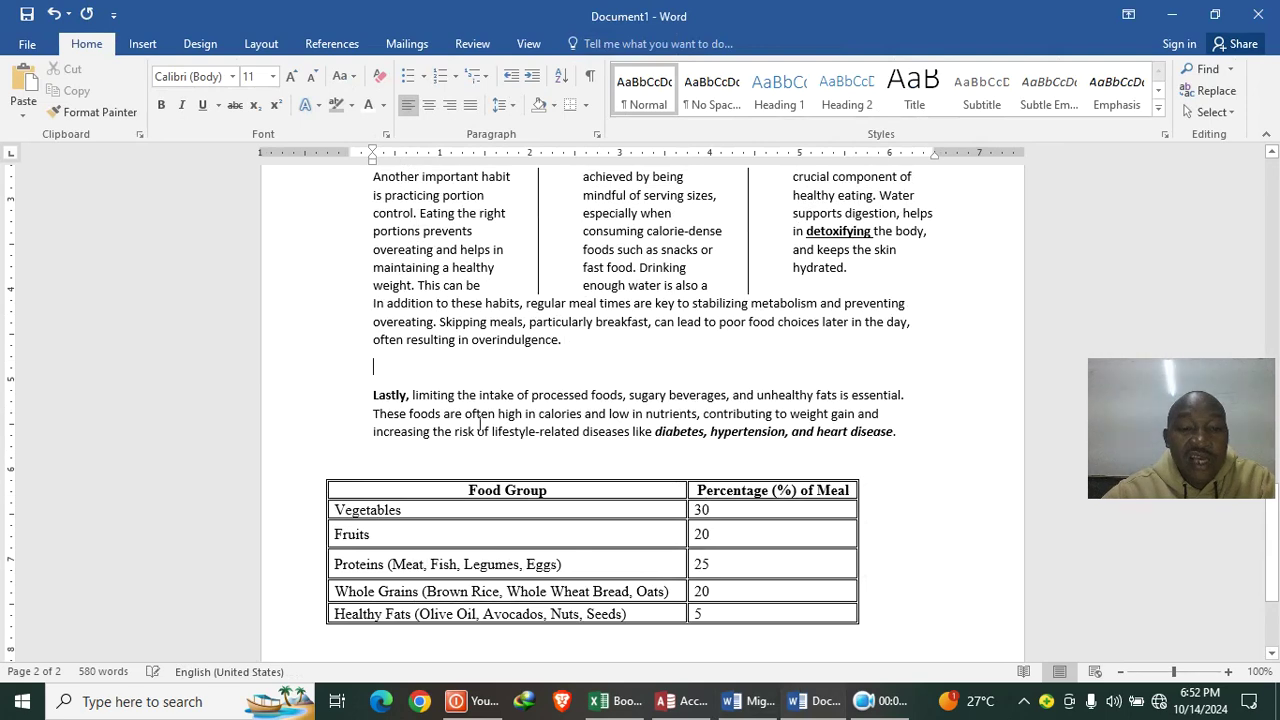
Step: Insert a Clustered Column chart on the empty line after the second last paragraph
left_click(147, 45)
left_click(307, 95)
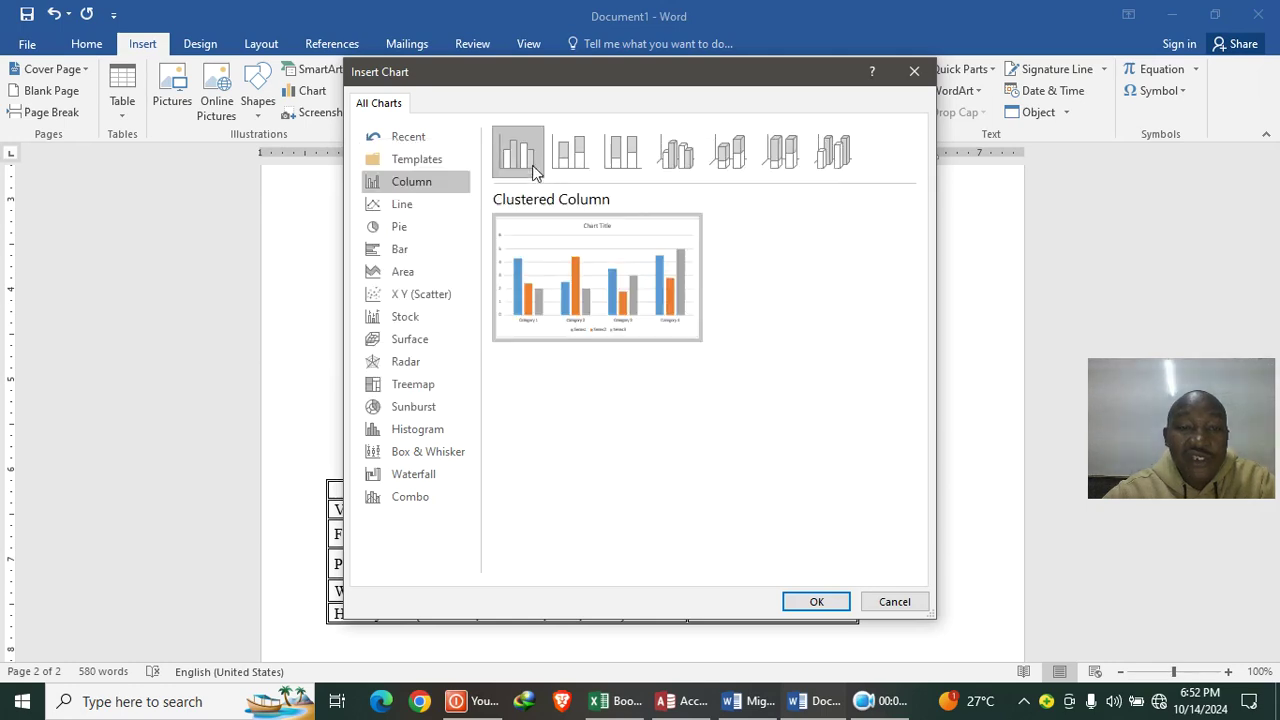
left_click(815, 601)
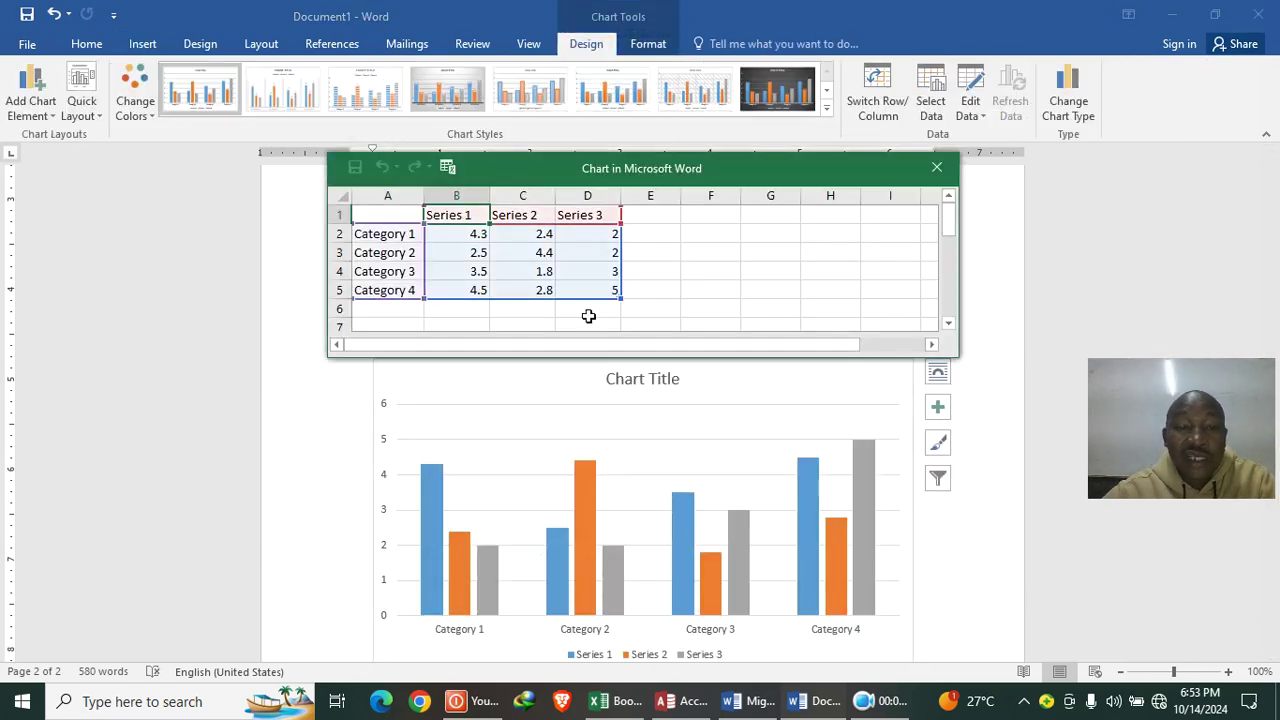
left_click(663, 268)
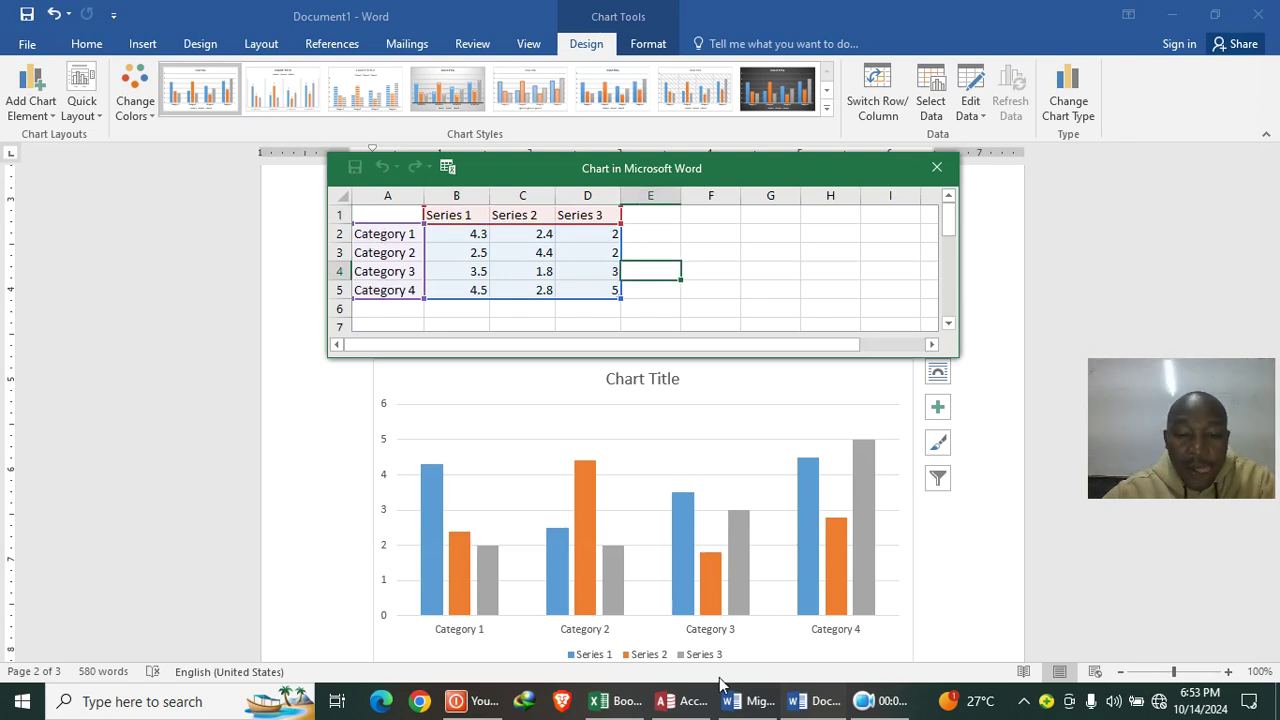
Step: Check the food groups in the question document, then enter Vegetables and Fruits as the first two categories in the chart's data sheet
left_click(748, 701)
scroll(490, 400, "down", 10)
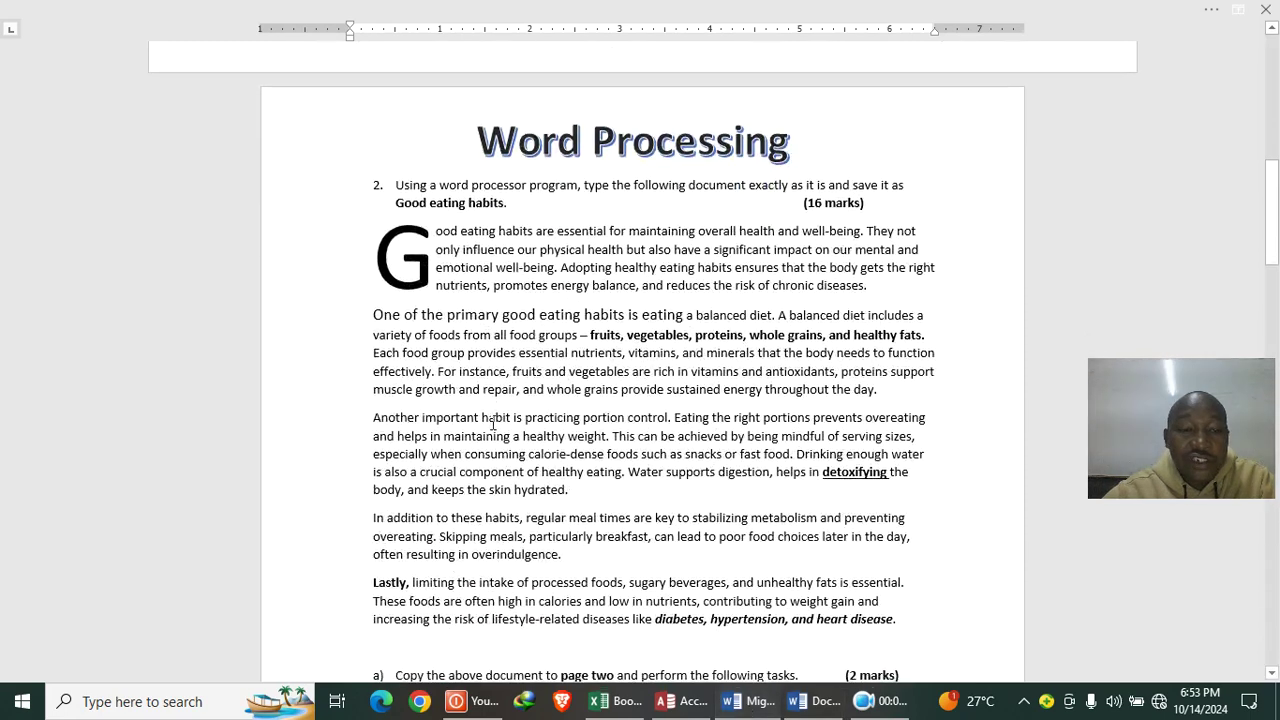
scroll(511, 438, "down", 2)
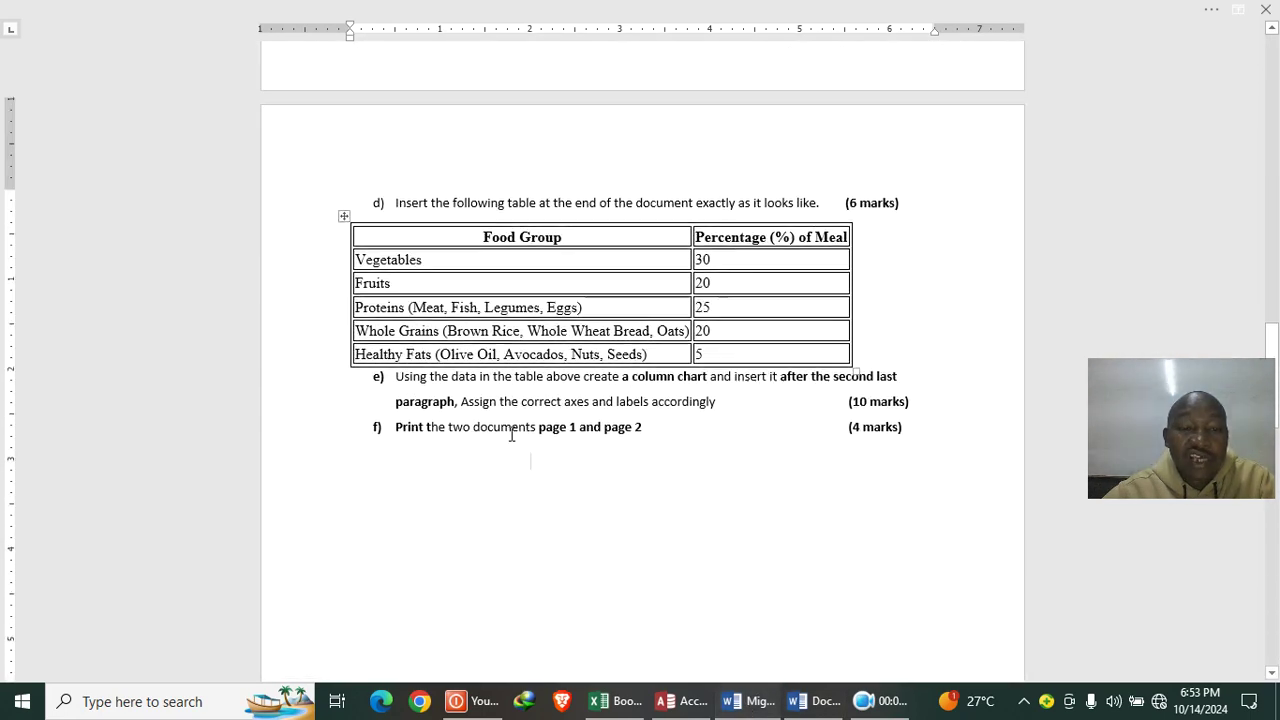
left_click(830, 700)
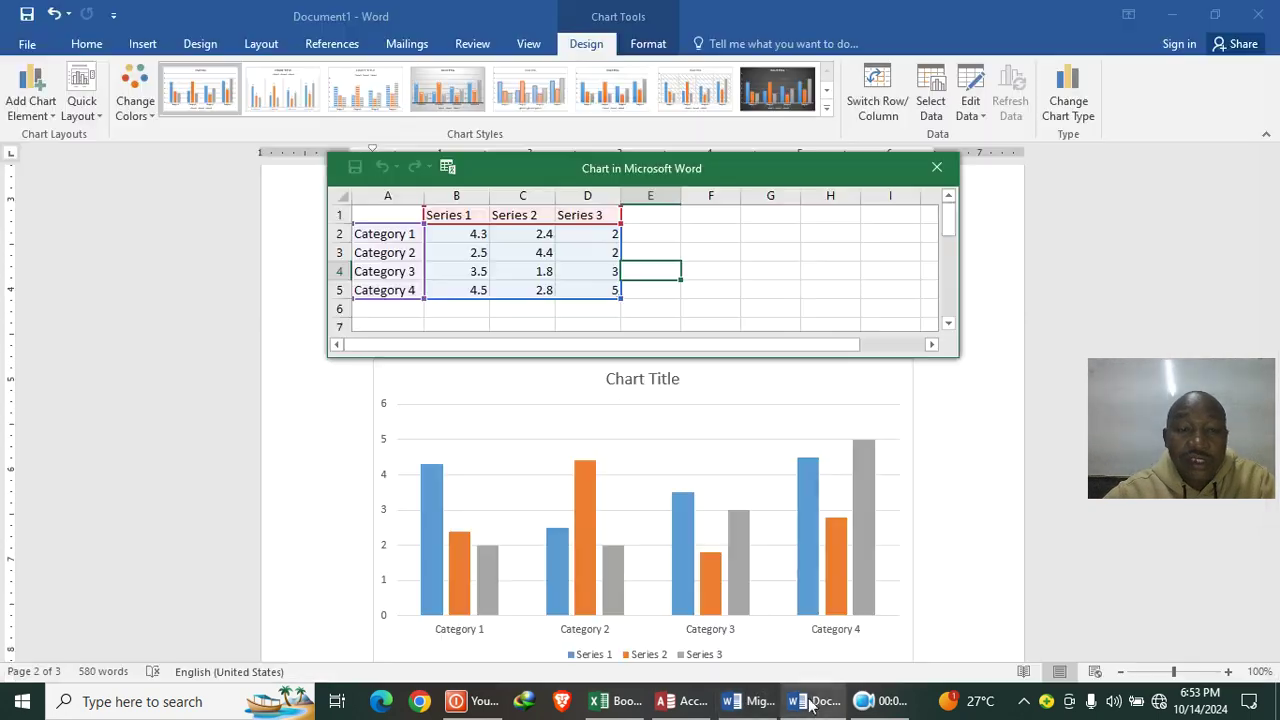
left_click(403, 235)
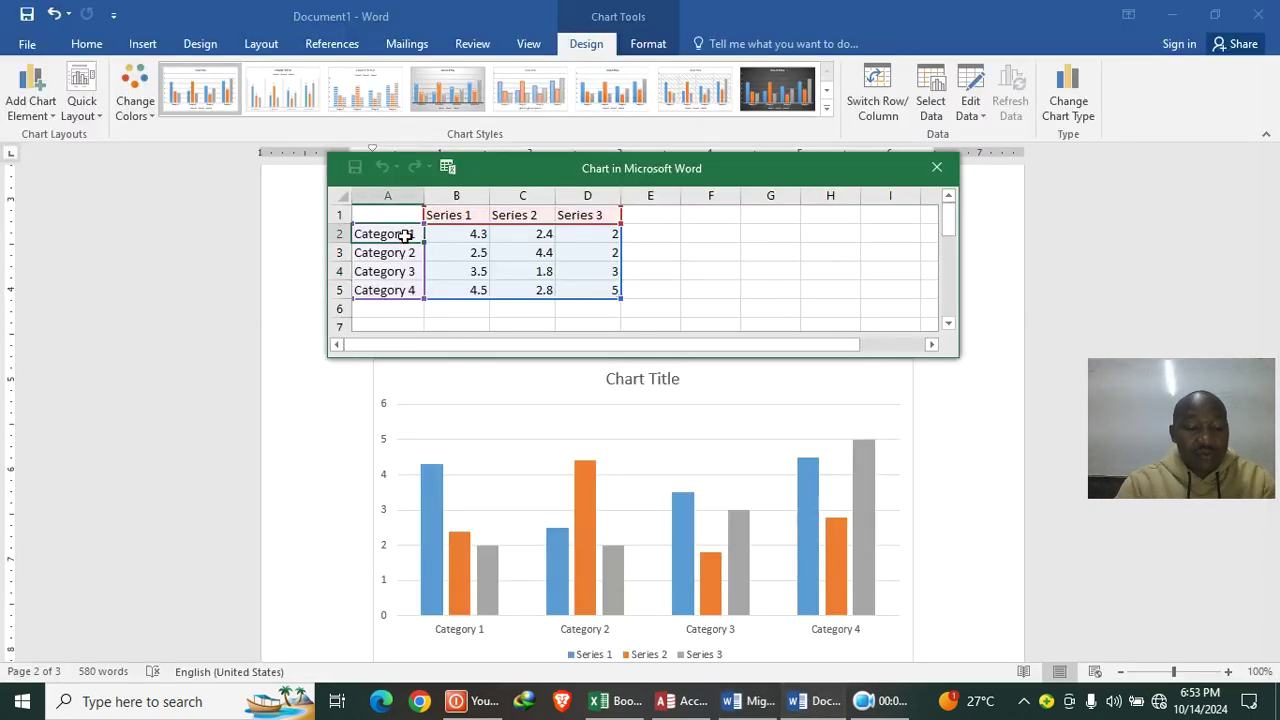
type("Veg")
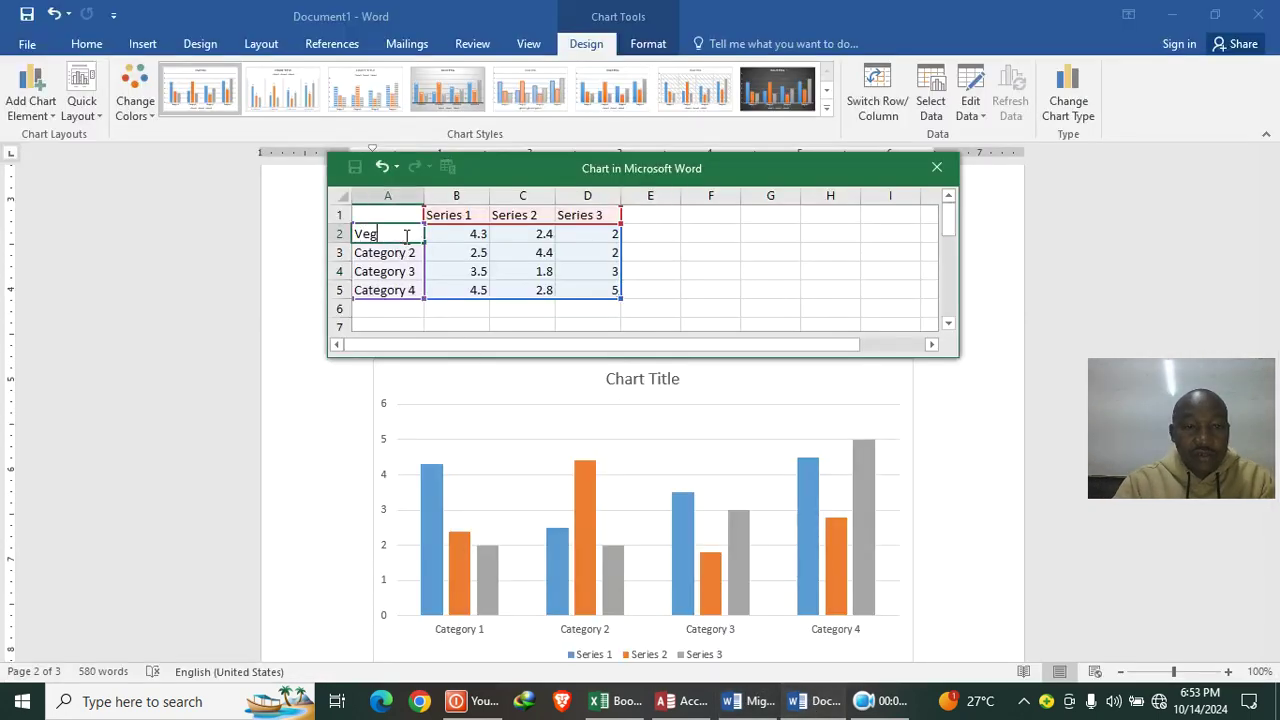
type("etables")
key("Return")
type("Frui")
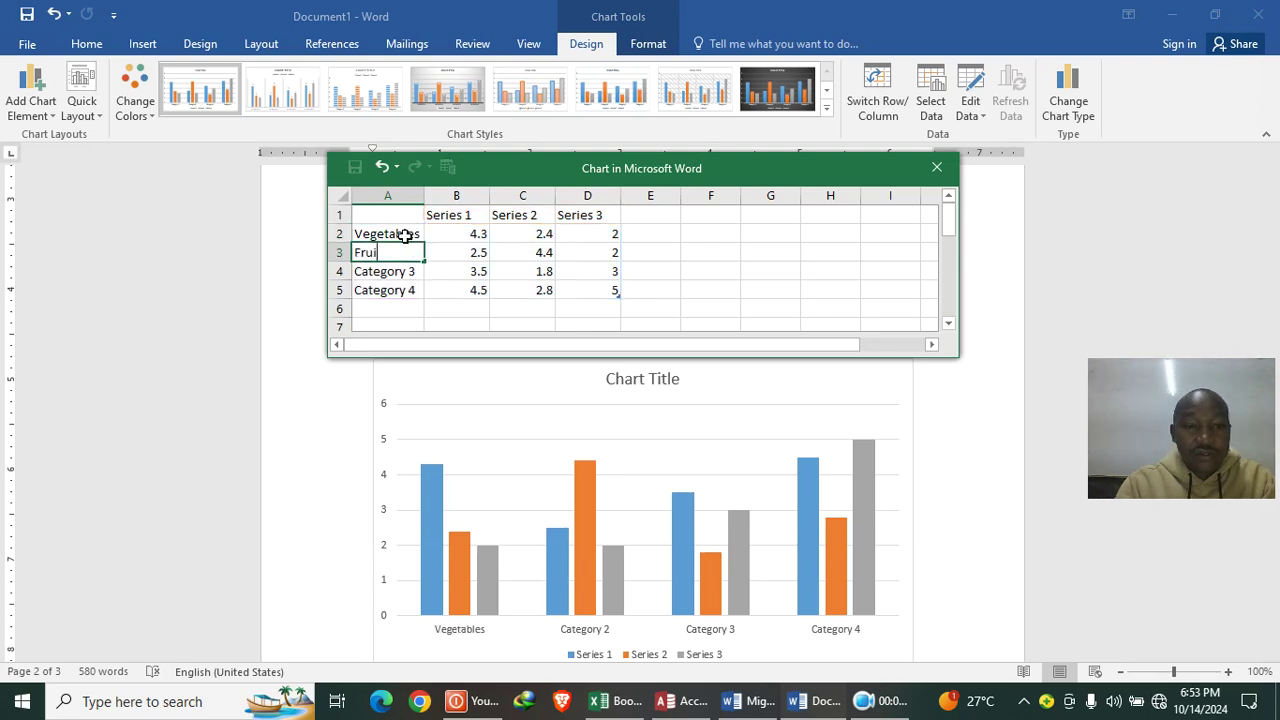
type("ts")
Step: Check the remaining food groups in the question document and enter Proteins, Whole grains and Health fats in cells A4 to A6 of the chart data
left_click(768, 702)
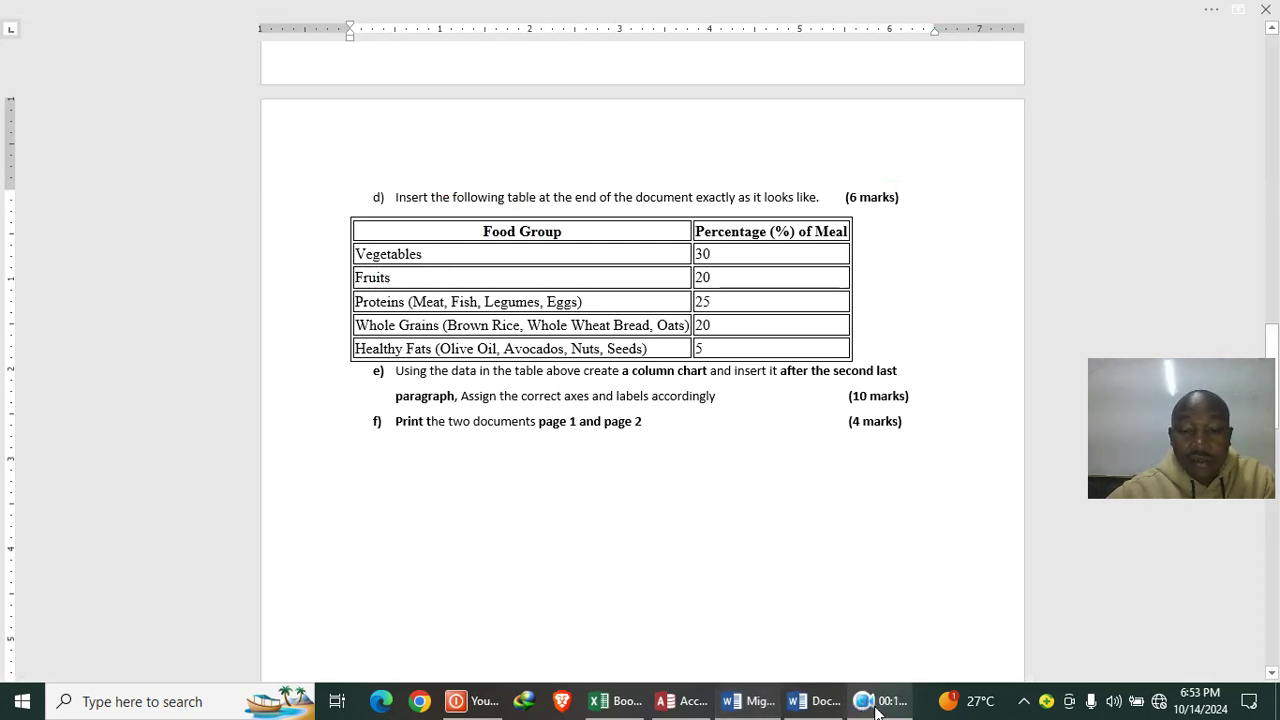
left_click(812, 701)
left_click(391, 276)
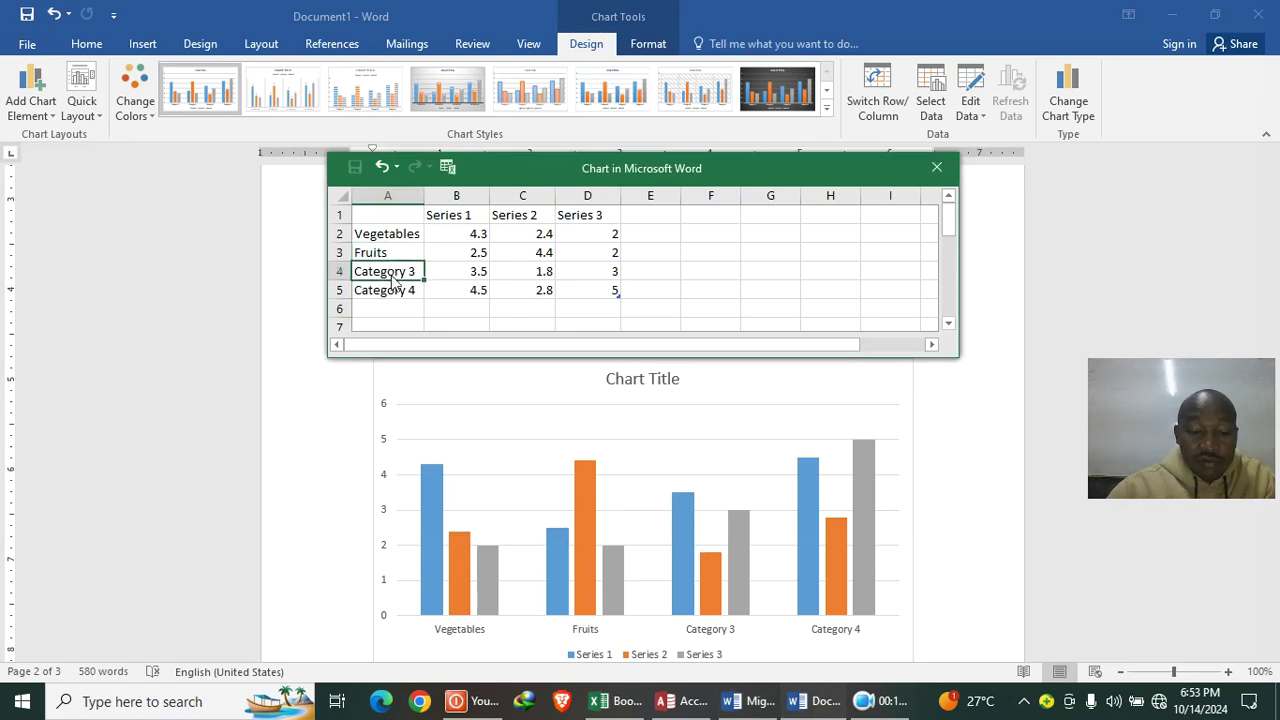
type("Proteins")
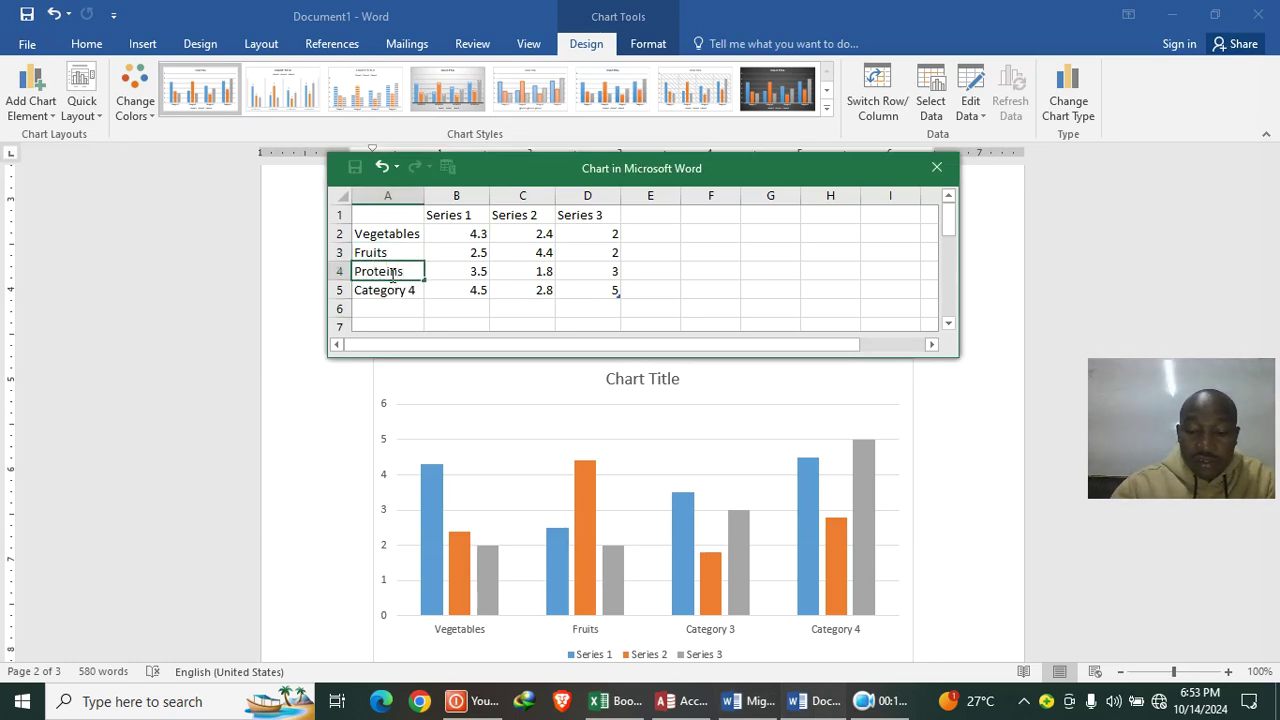
key("Return")
type("Whole gra")
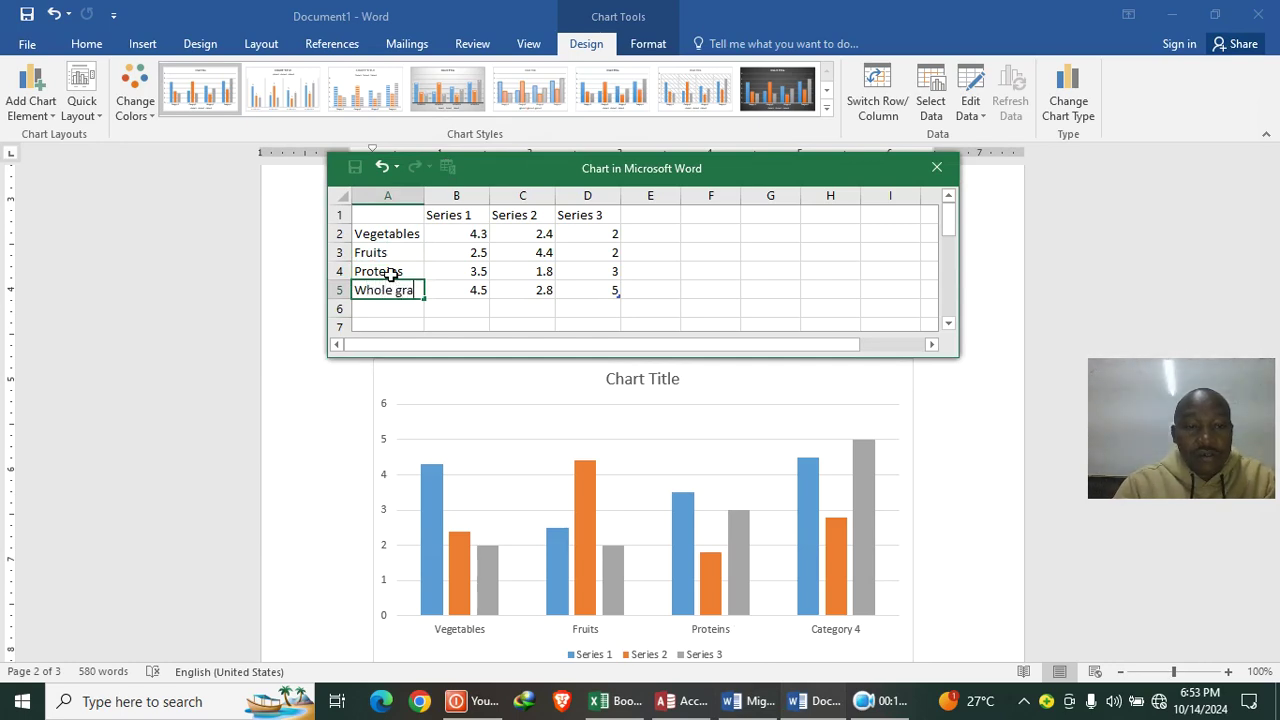
key("Return")
type("Health fats")
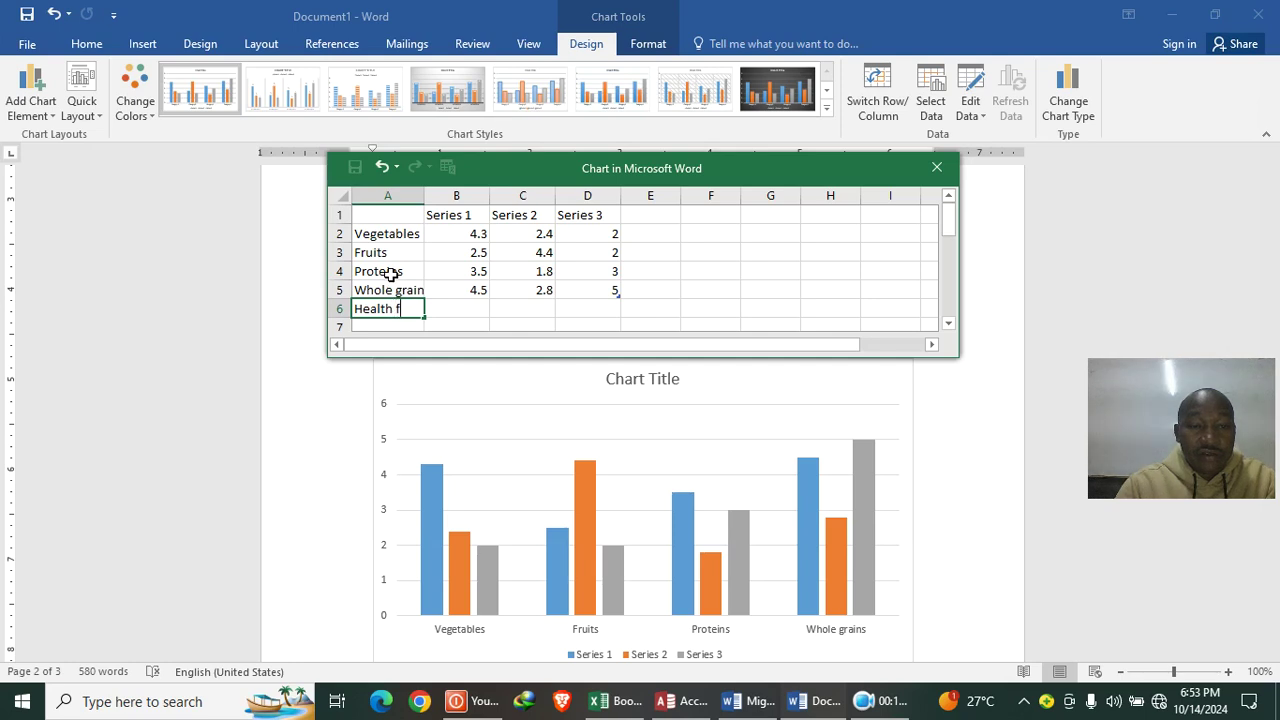
Step: Delete the Series 2 and Series 3 columns from the chart's data sheet
left_click(523, 214)
left_click_drag(527, 196, 585, 196)
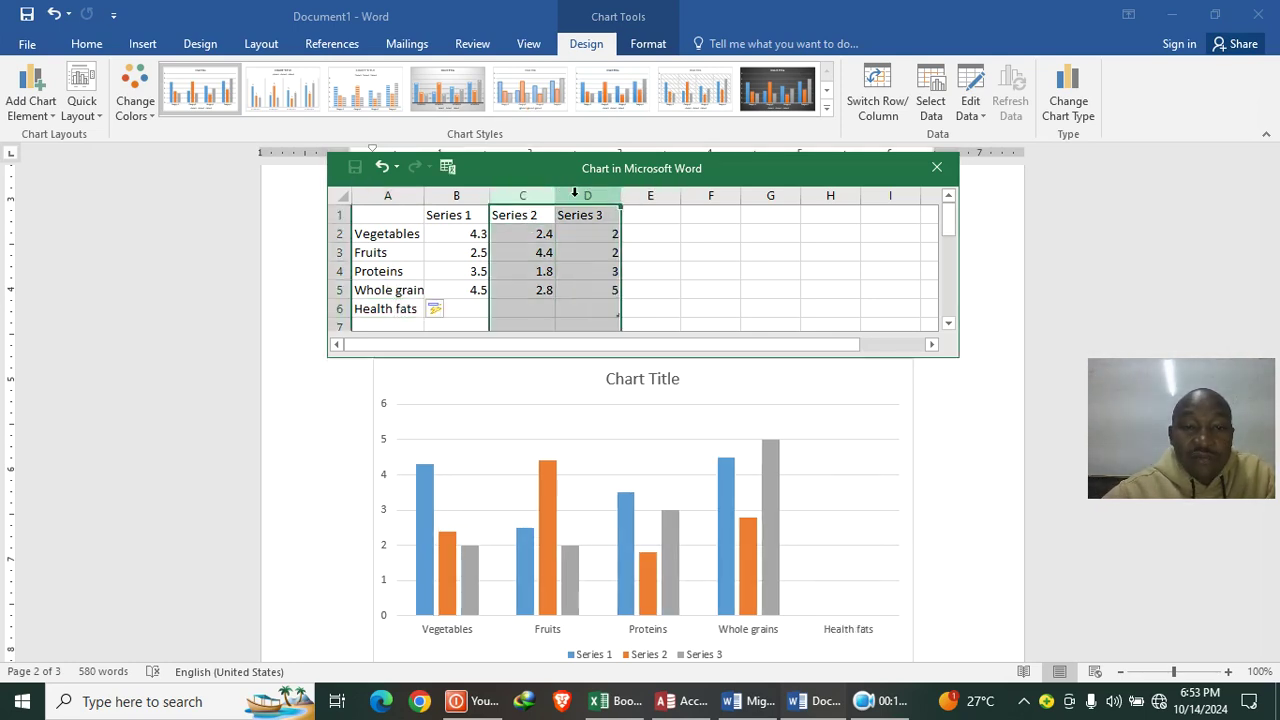
right_click(578, 197)
left_click(634, 352)
left_click(674, 286)
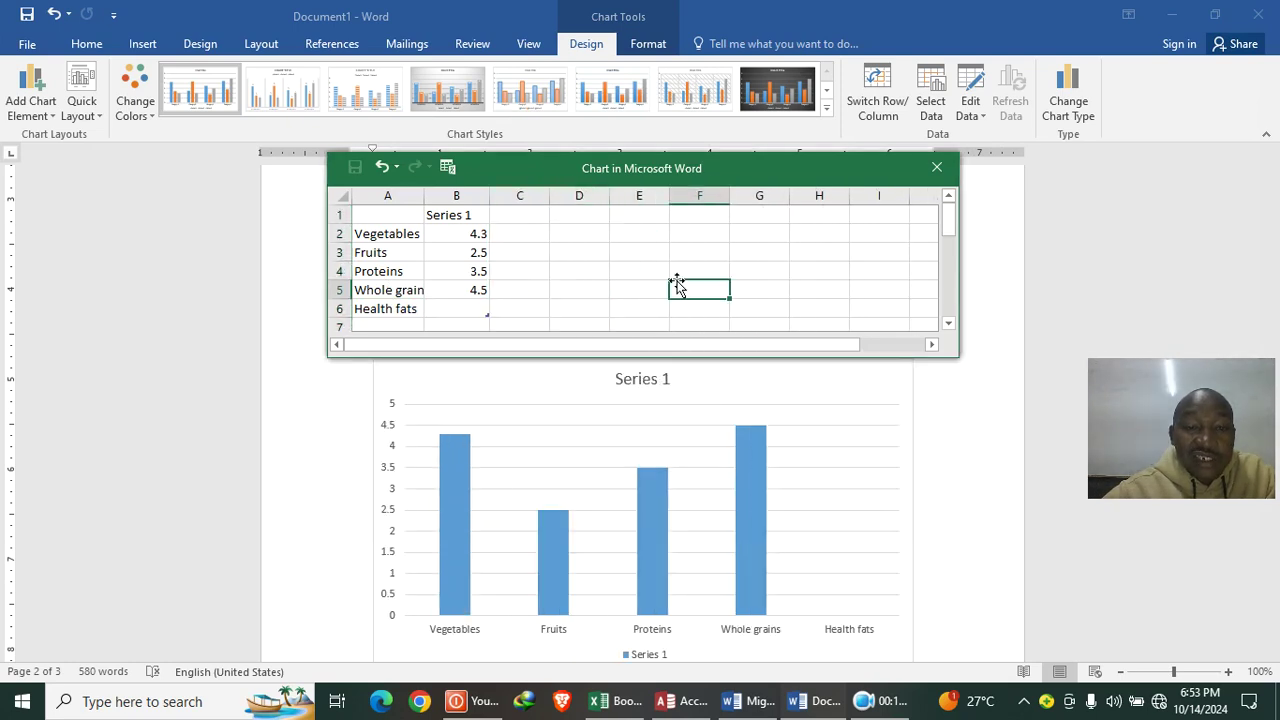
Step: Copy the heading "Percentage (%) of Meal" from the question document's table into cell C1 of the chart's data sheet
left_click(467, 215)
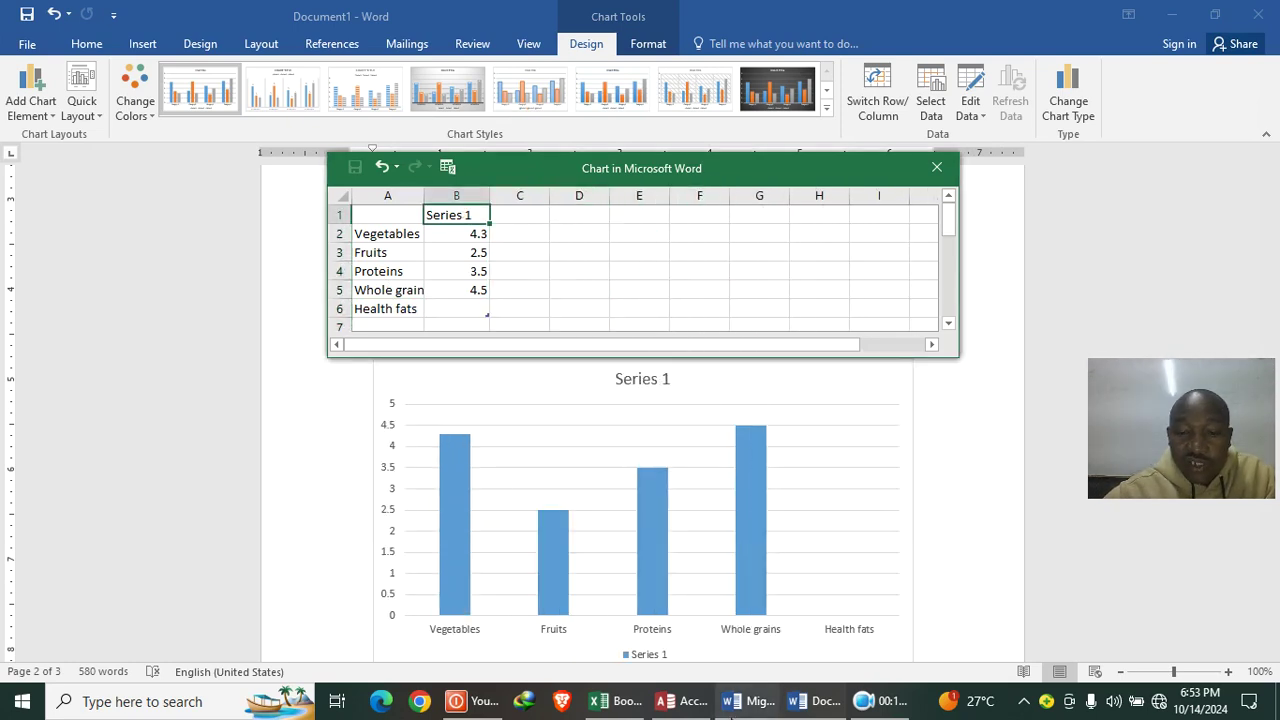
left_click(735, 703)
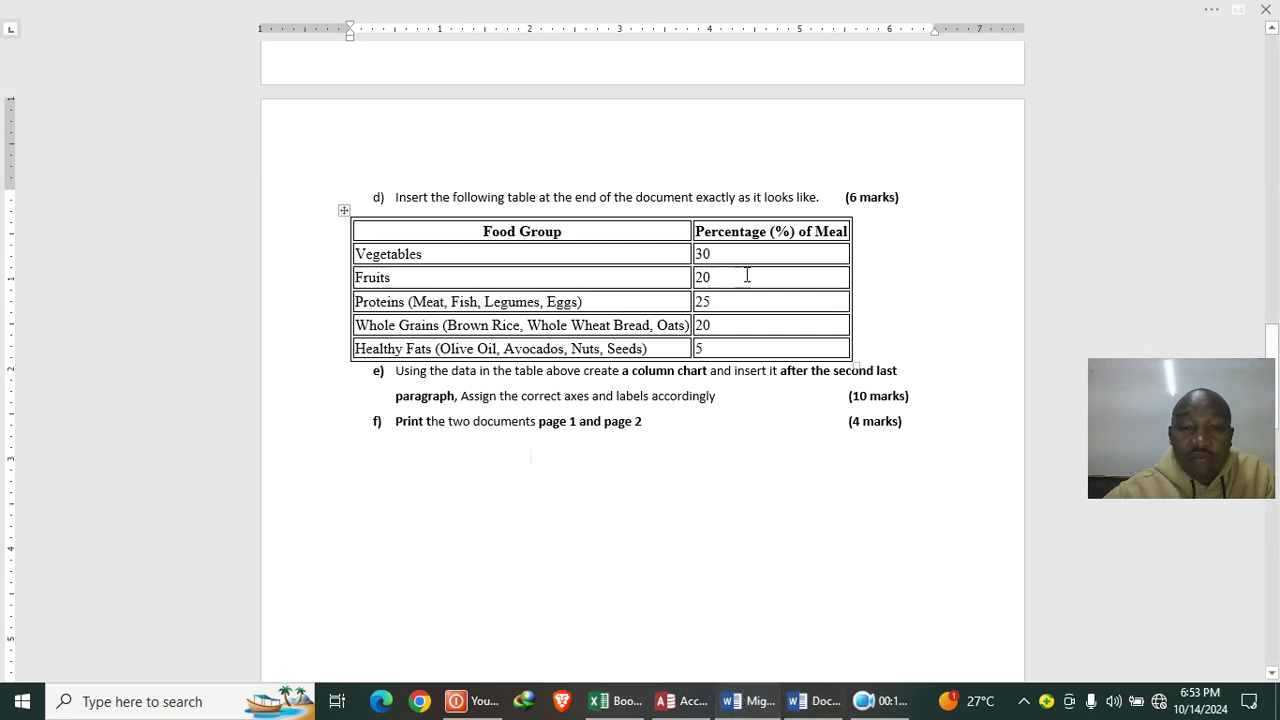
left_click(769, 230)
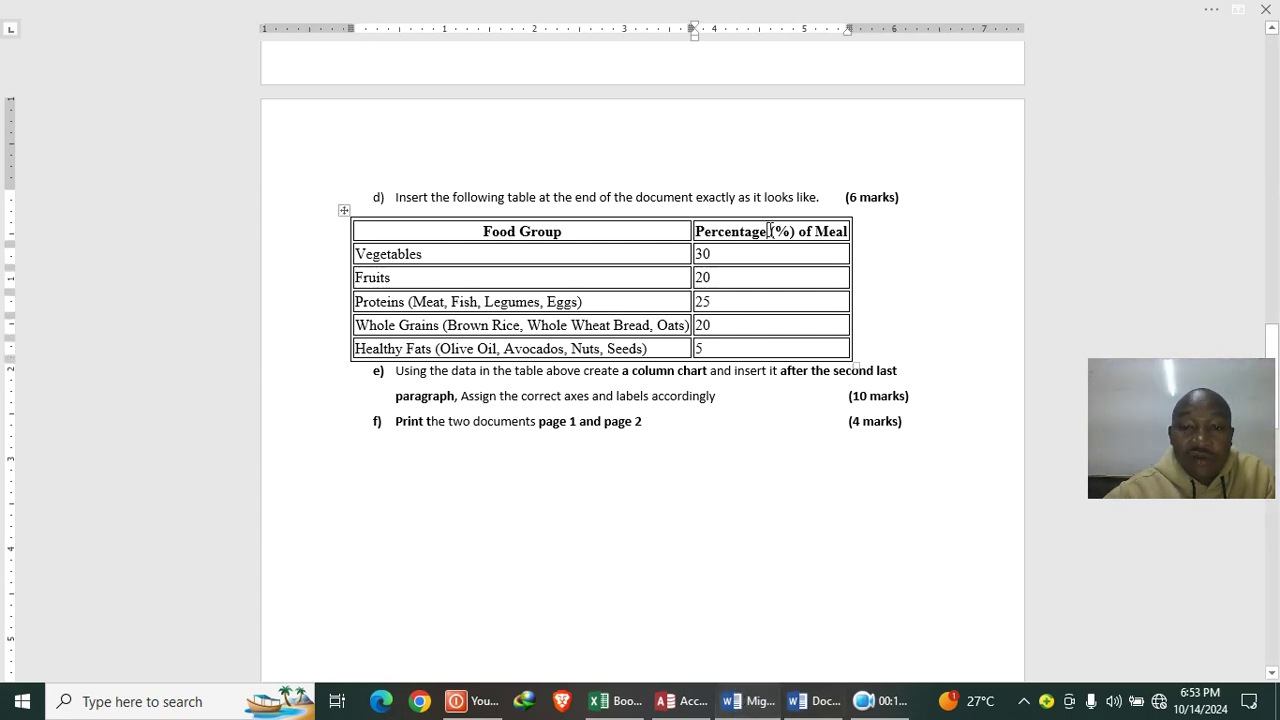
left_click(699, 230)
key("ctrl+c")
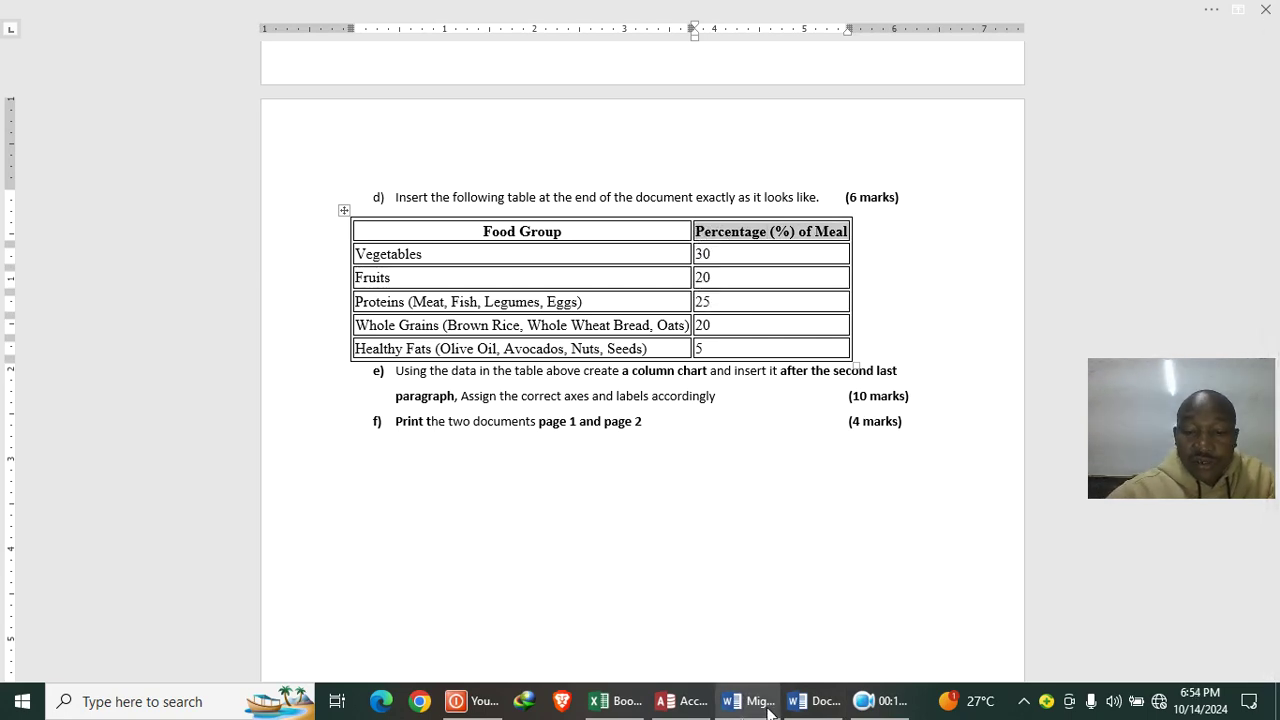
left_click(815, 701)
left_click(522, 212)
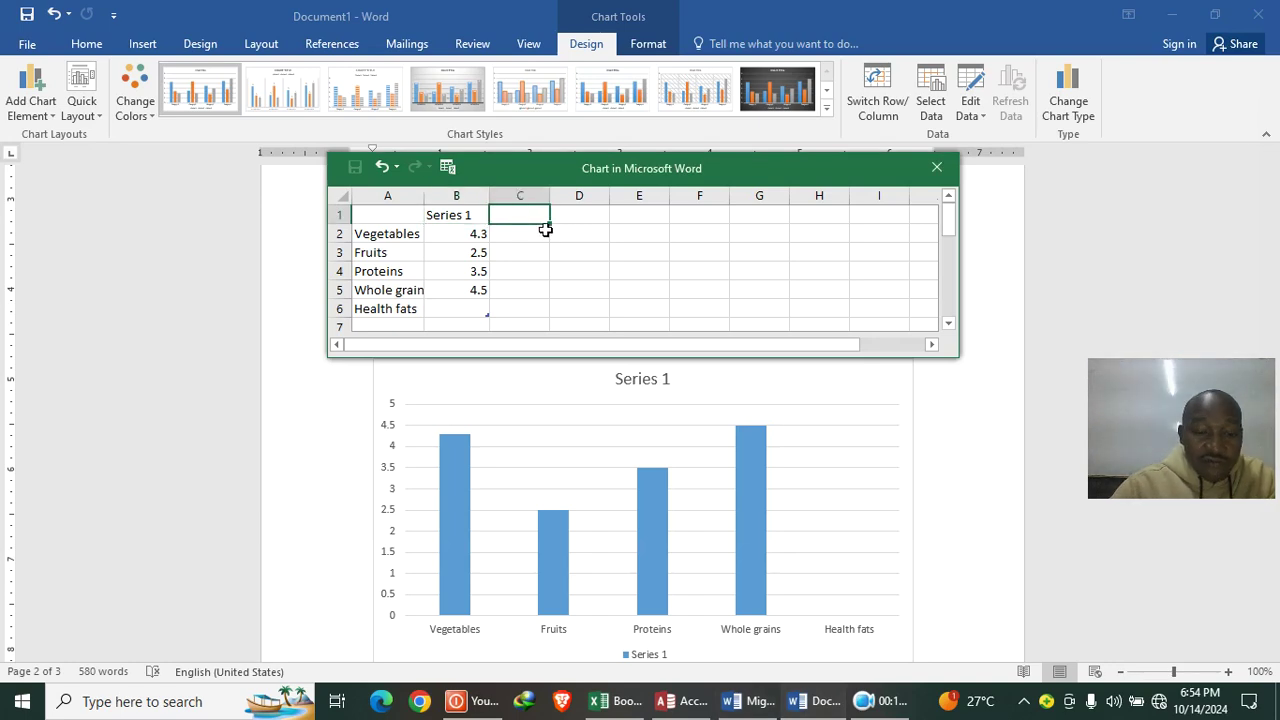
key("ctrl+v")
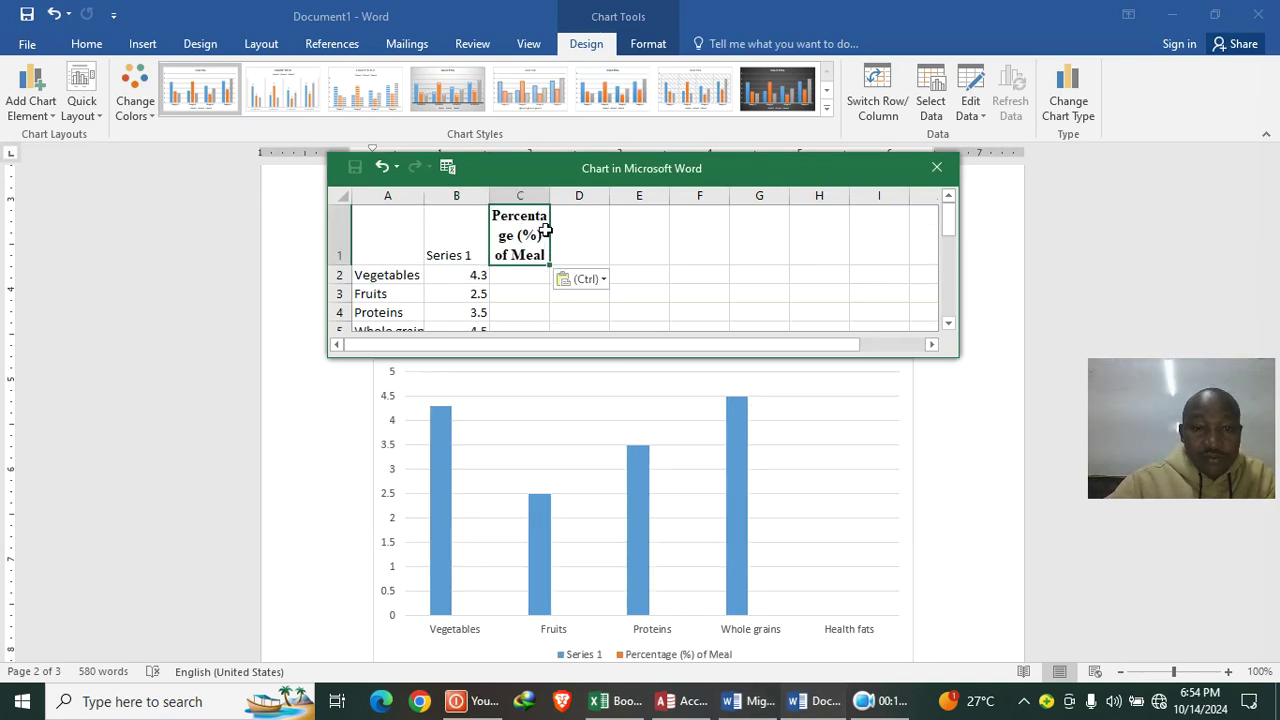
type("P")
key("ctrl+z")
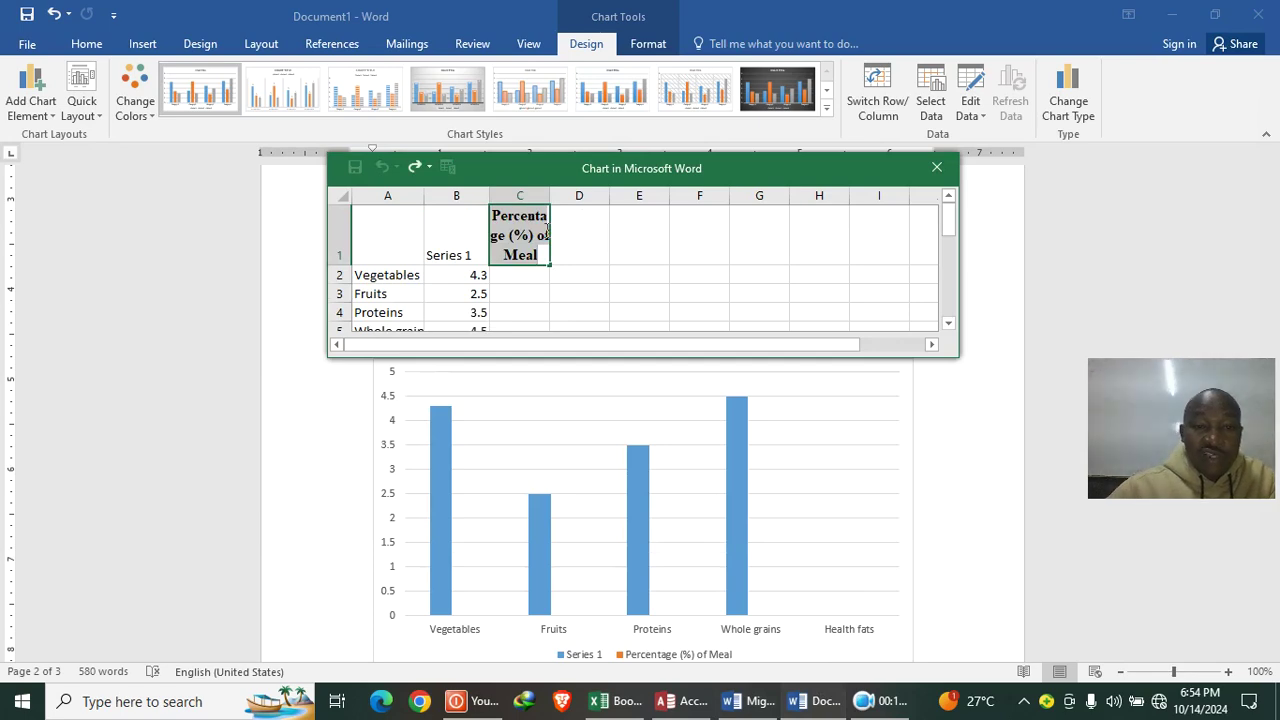
left_click(556, 277)
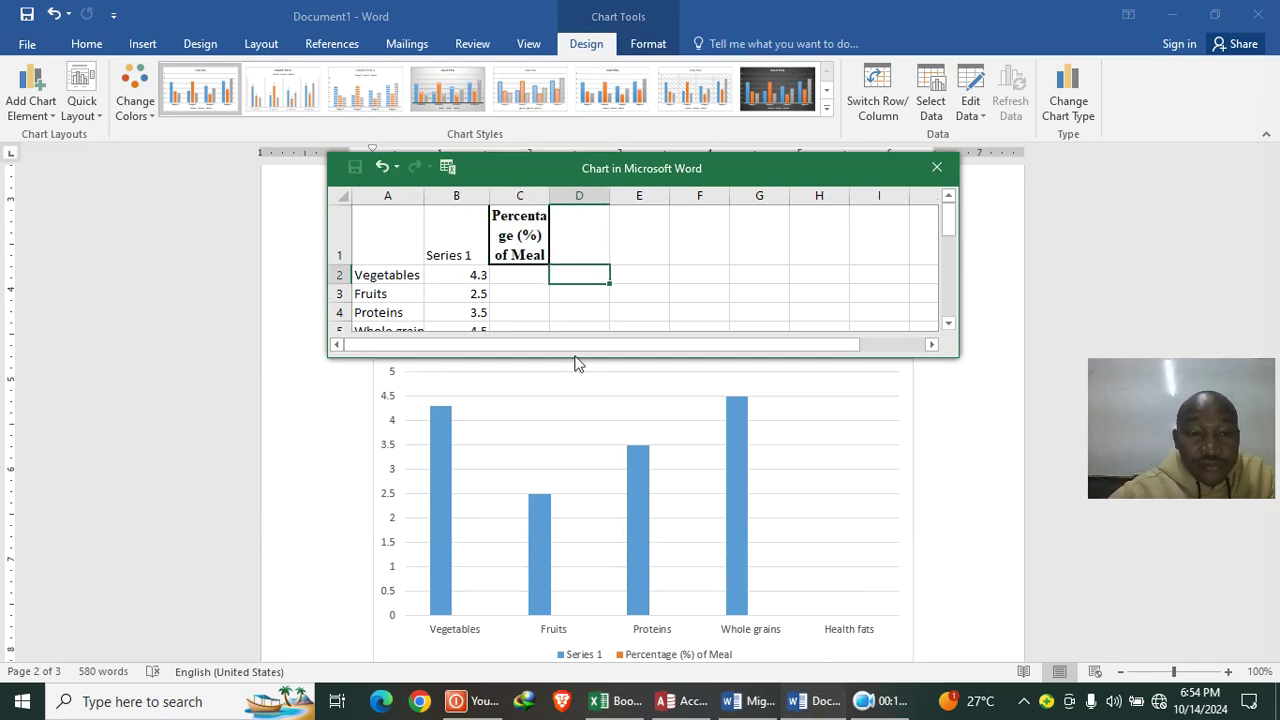
Step: Enlarge the chart's data sheet window and delete the Series 1 column
left_click_drag(951, 358, 971, 520)
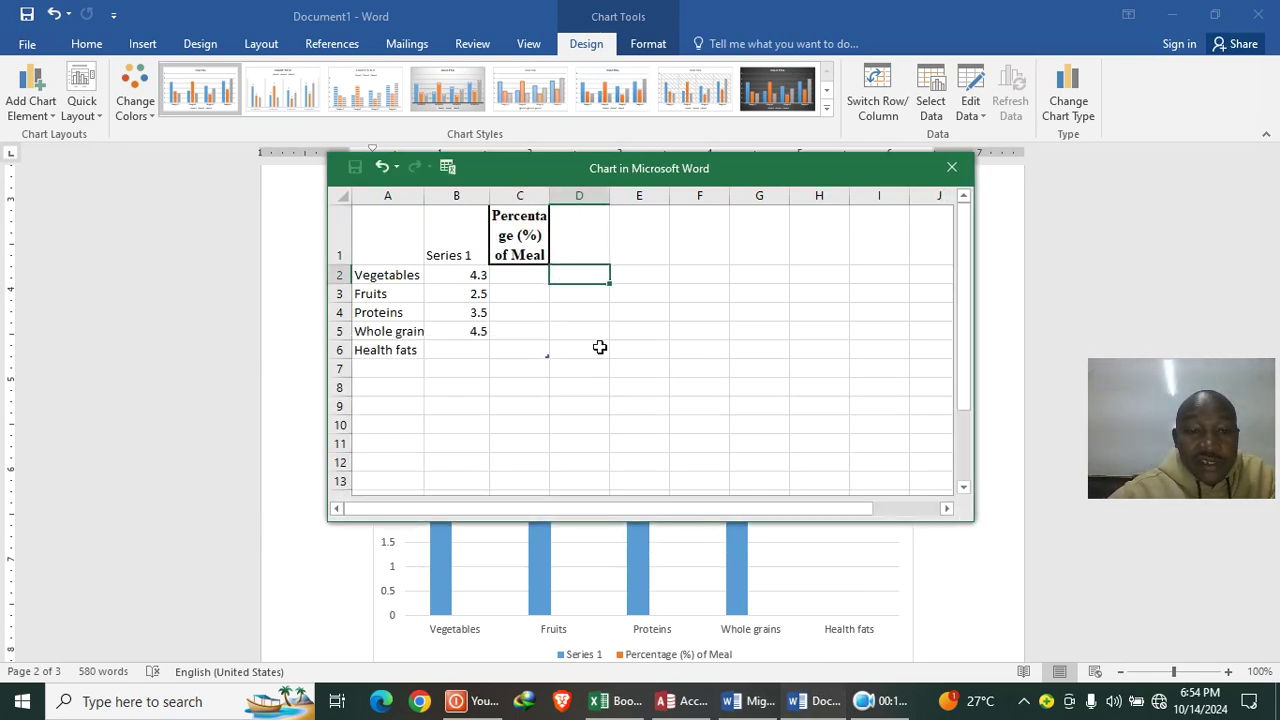
left_click(478, 276)
left_click(468, 255)
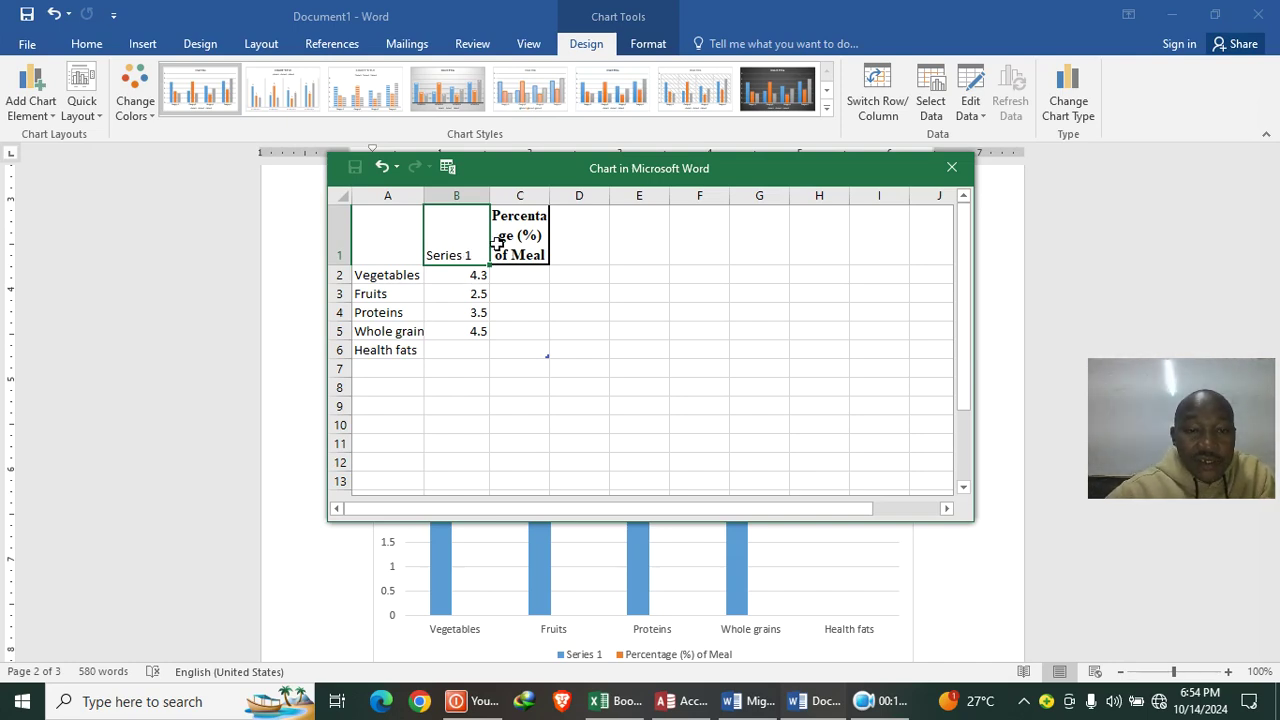
left_click(482, 207)
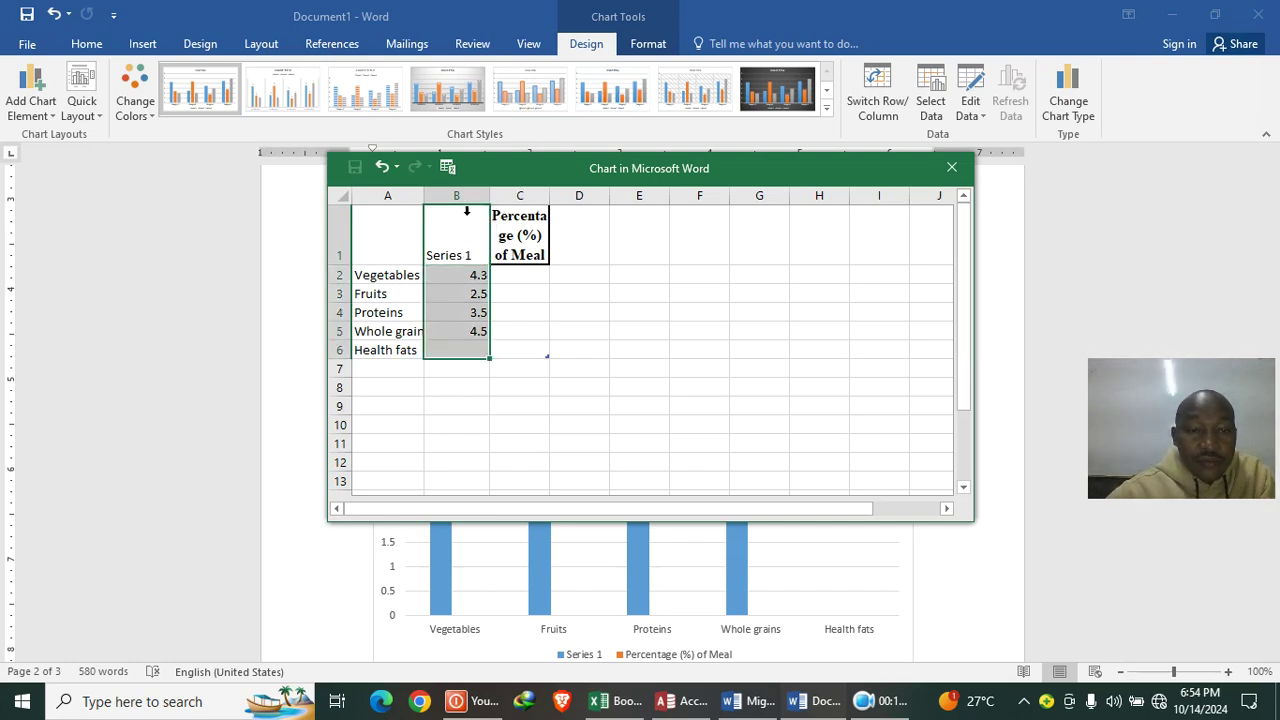
right_click(463, 199)
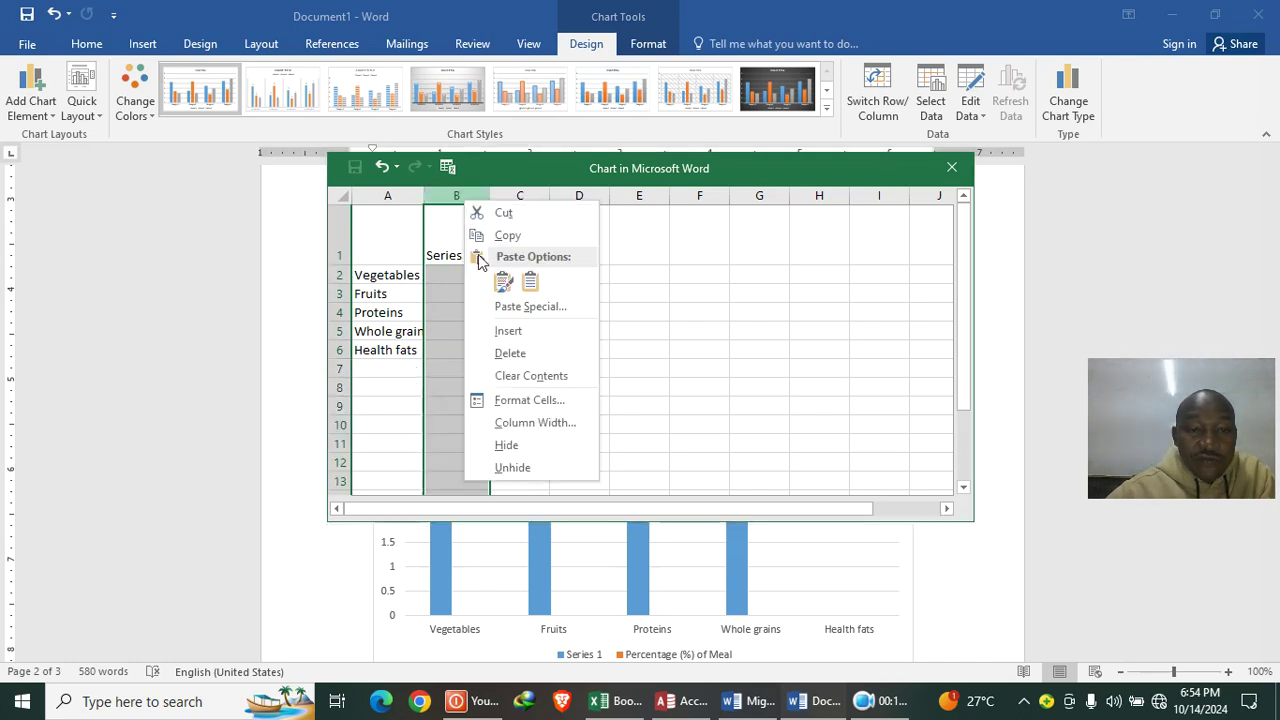
left_click(531, 353)
left_click(560, 331)
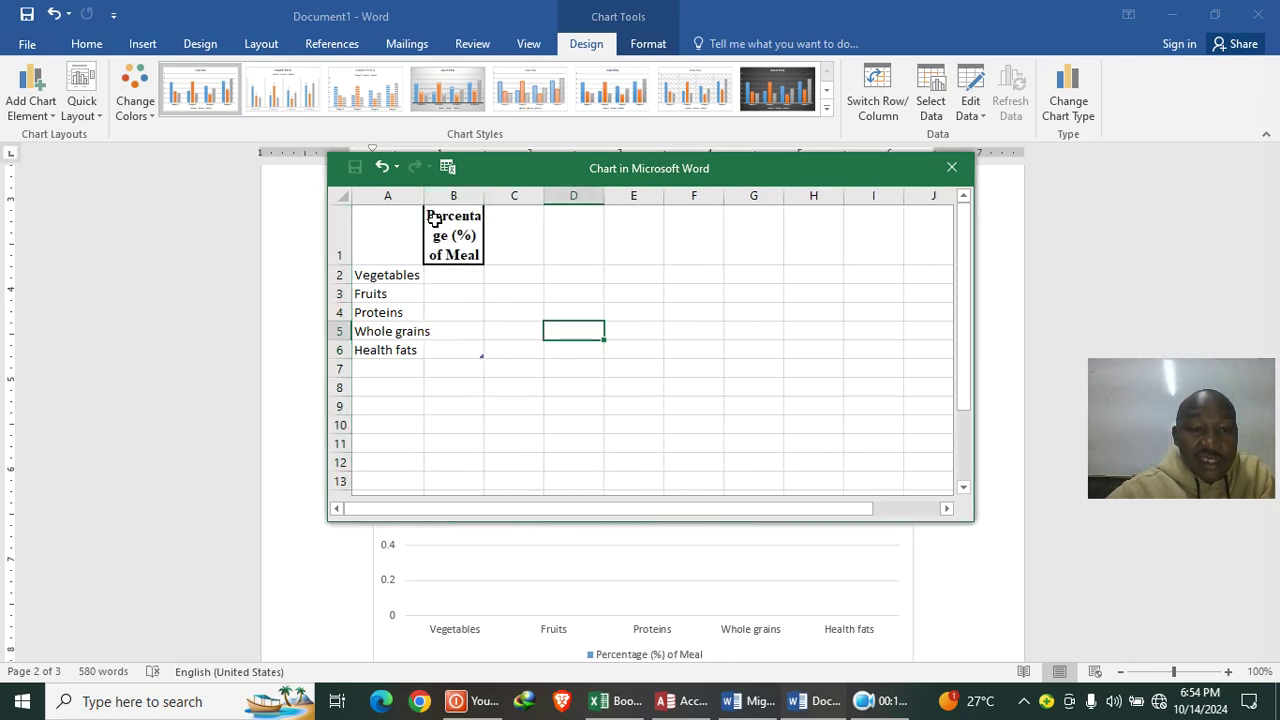
Step: Widen column A and copy the percentages 30, 20, 25, 20 and 5 from the question document into cells B2 to B6
left_click_drag(425, 196, 458, 196)
left_click(490, 275)
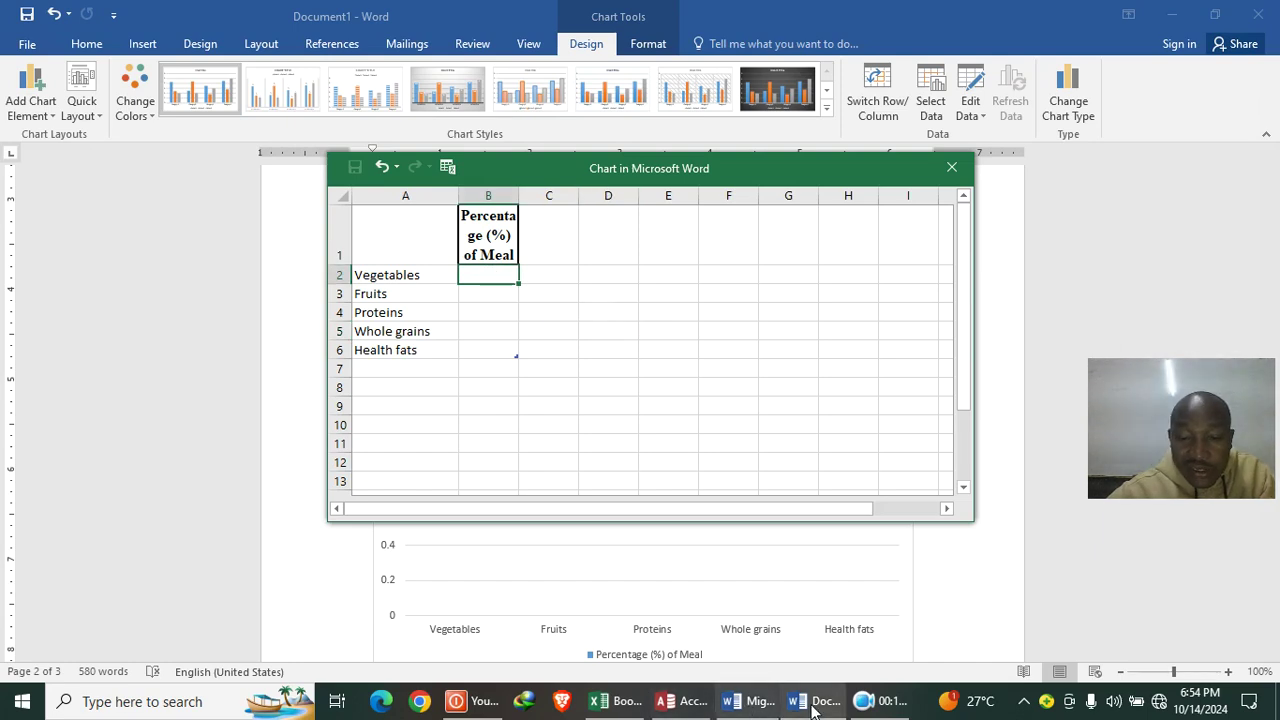
left_click(752, 702)
left_click_drag(722, 254, 720, 346)
key("ctrl+c")
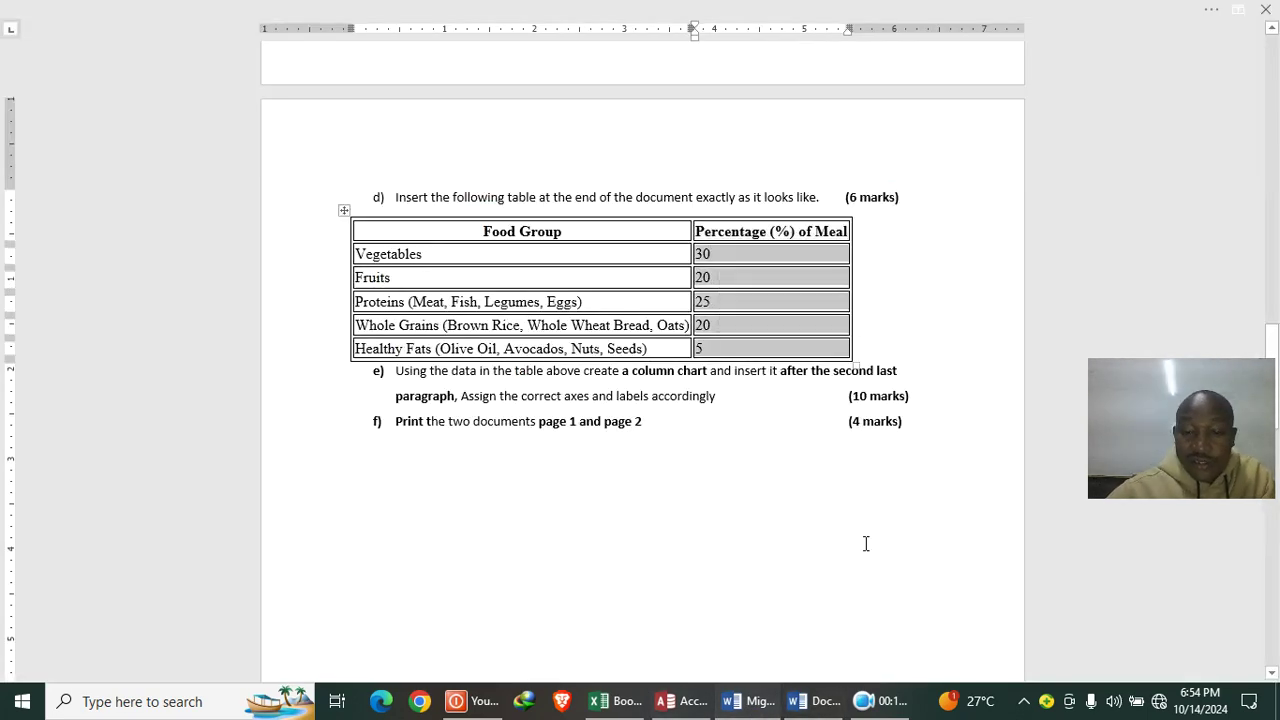
left_click(824, 700)
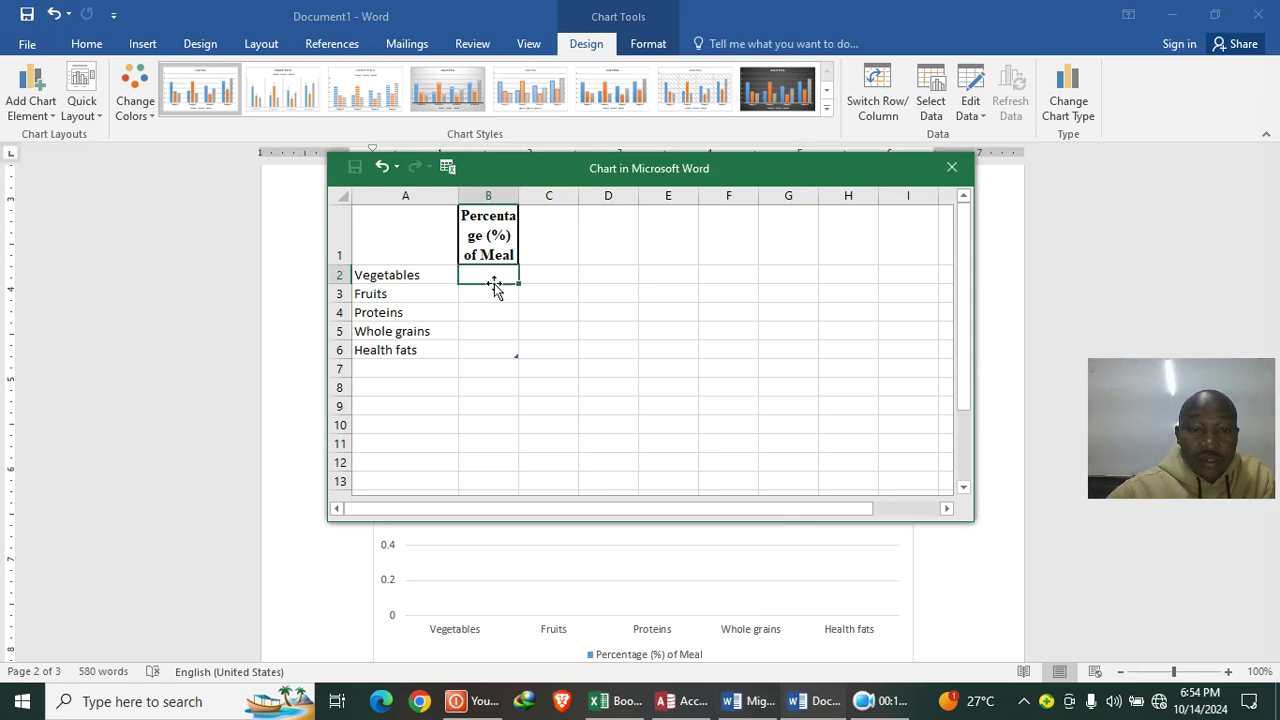
left_click(534, 296)
left_click_drag(488, 279, 493, 372)
key("ctrl+v")
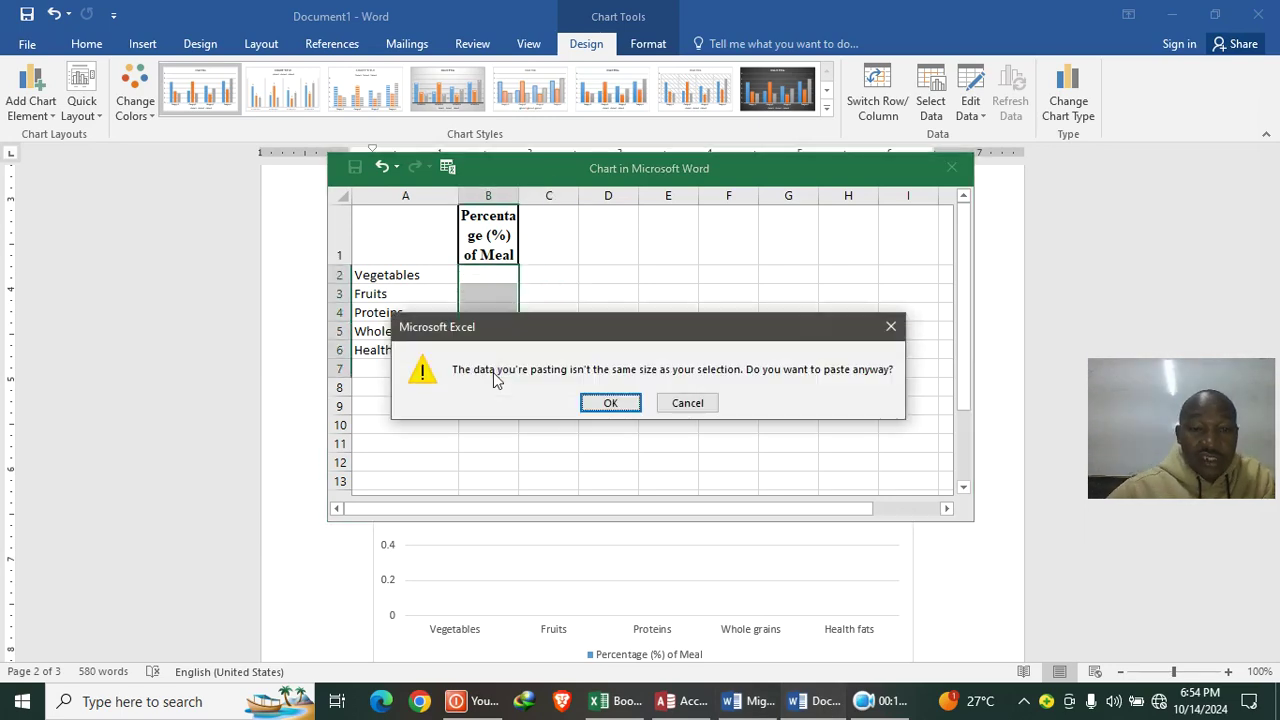
left_click(608, 403)
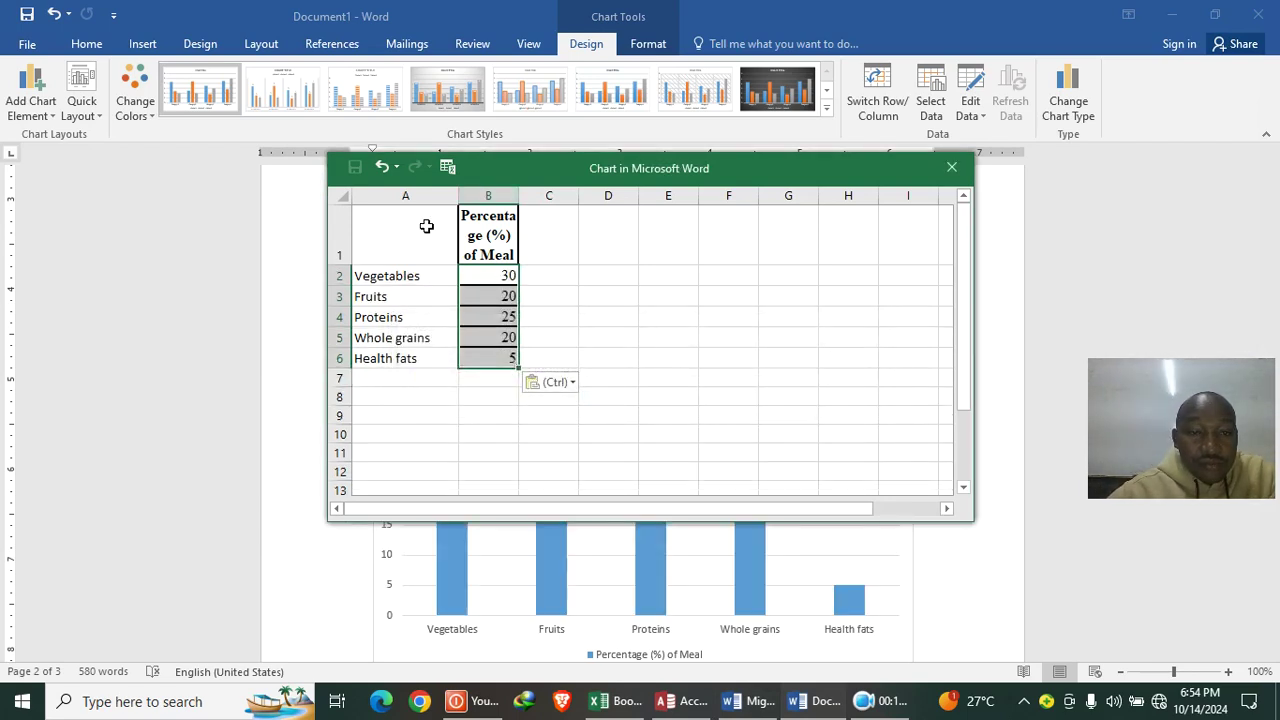
left_click(534, 292)
Step: Check the first column's heading in the question document, enter Food Group in cell A1 and close the chart's data sheet
left_click(378, 239)
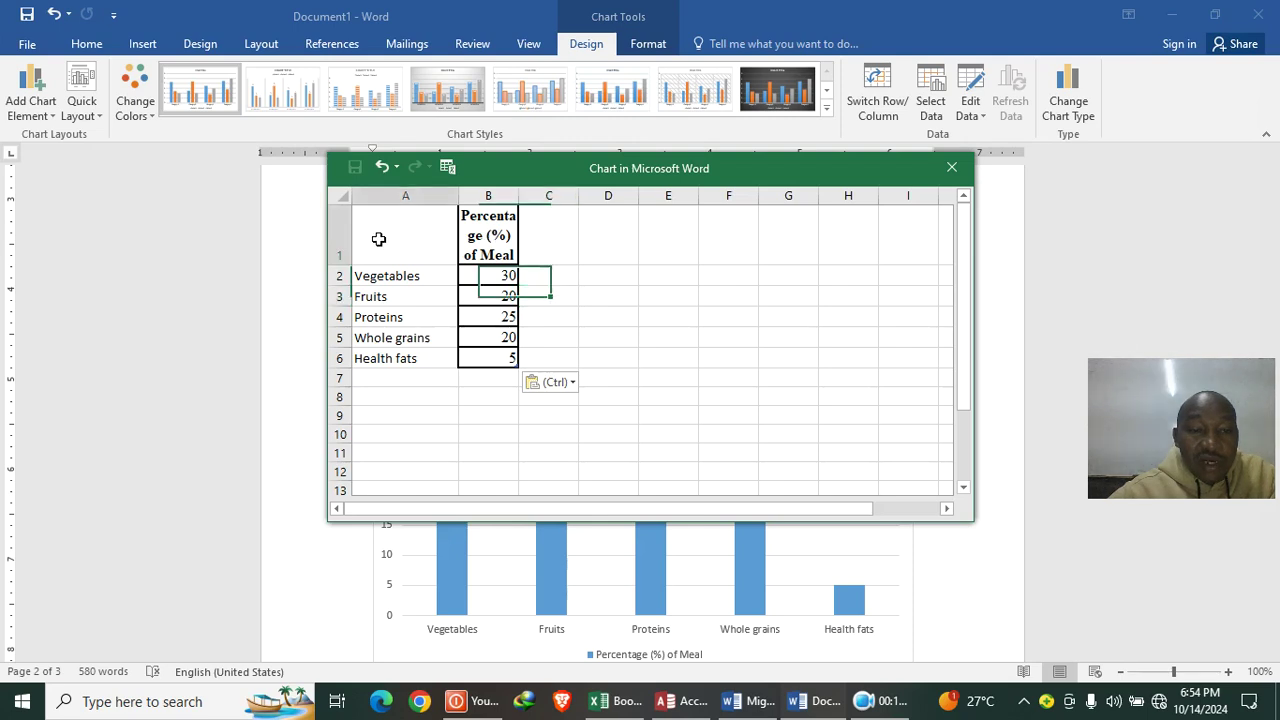
left_click(748, 705)
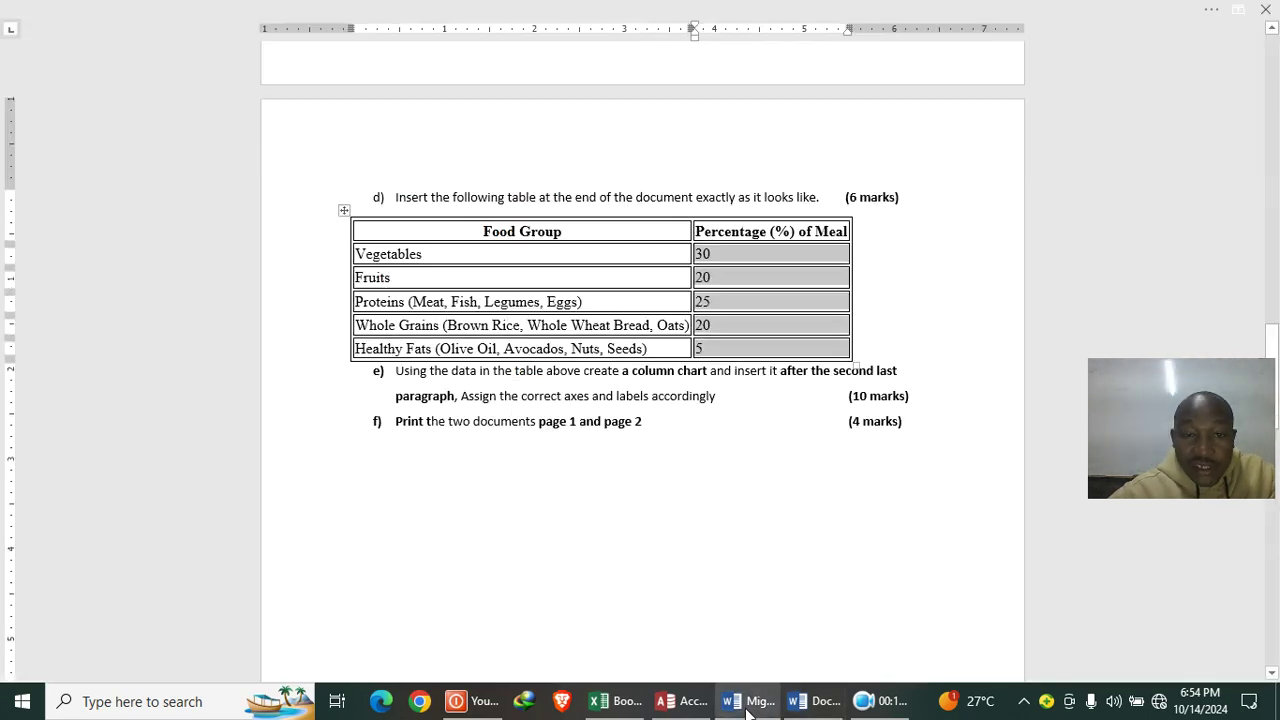
left_click(813, 705)
type("F")
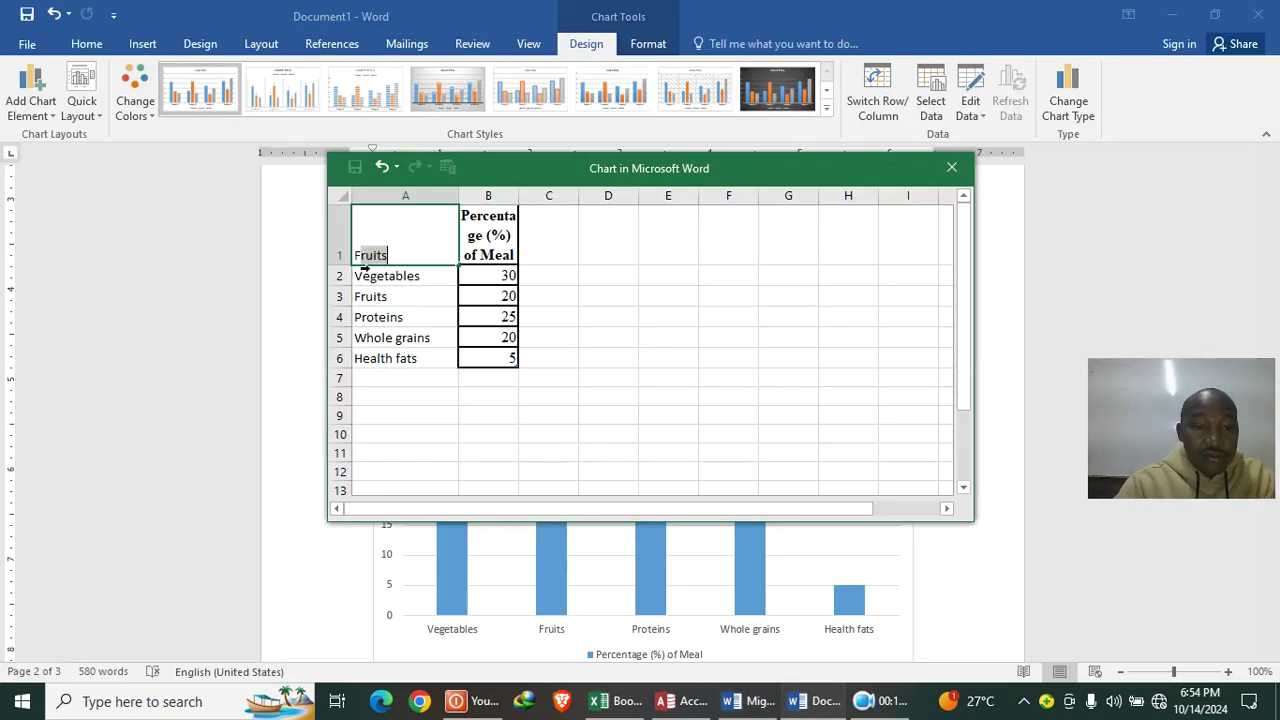
type("ood Group")
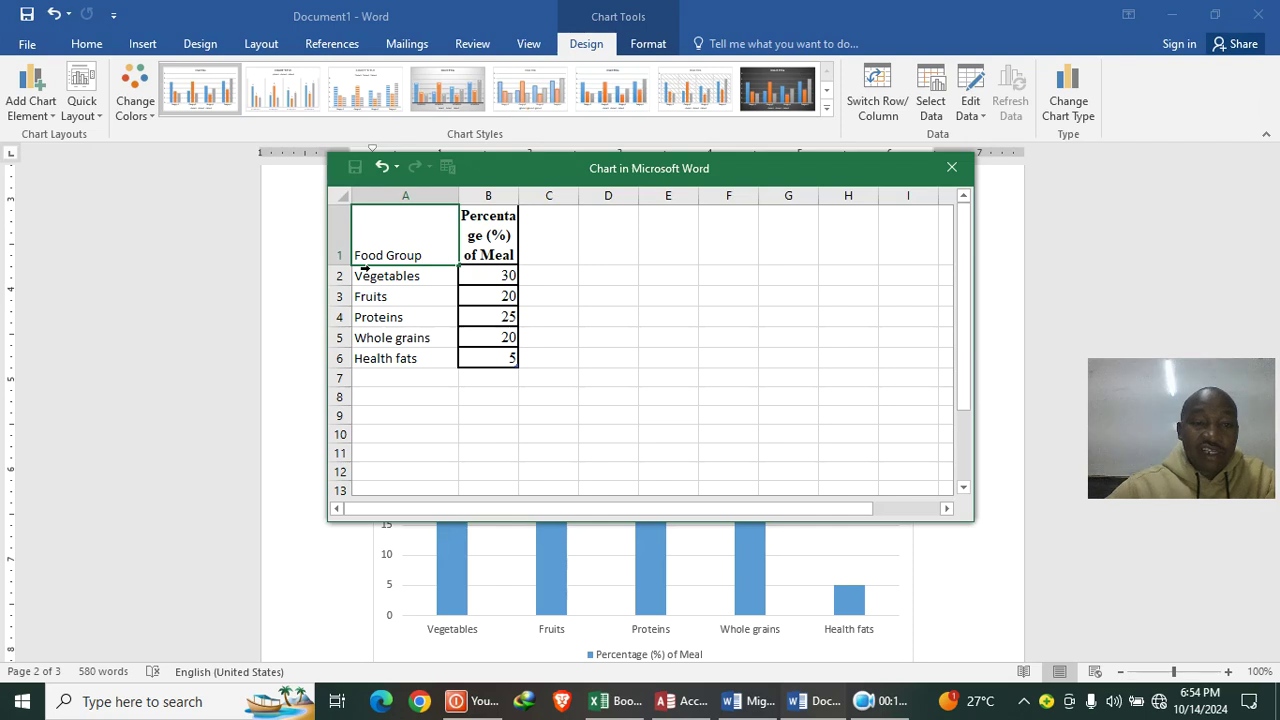
left_click(615, 298)
left_click(397, 252)
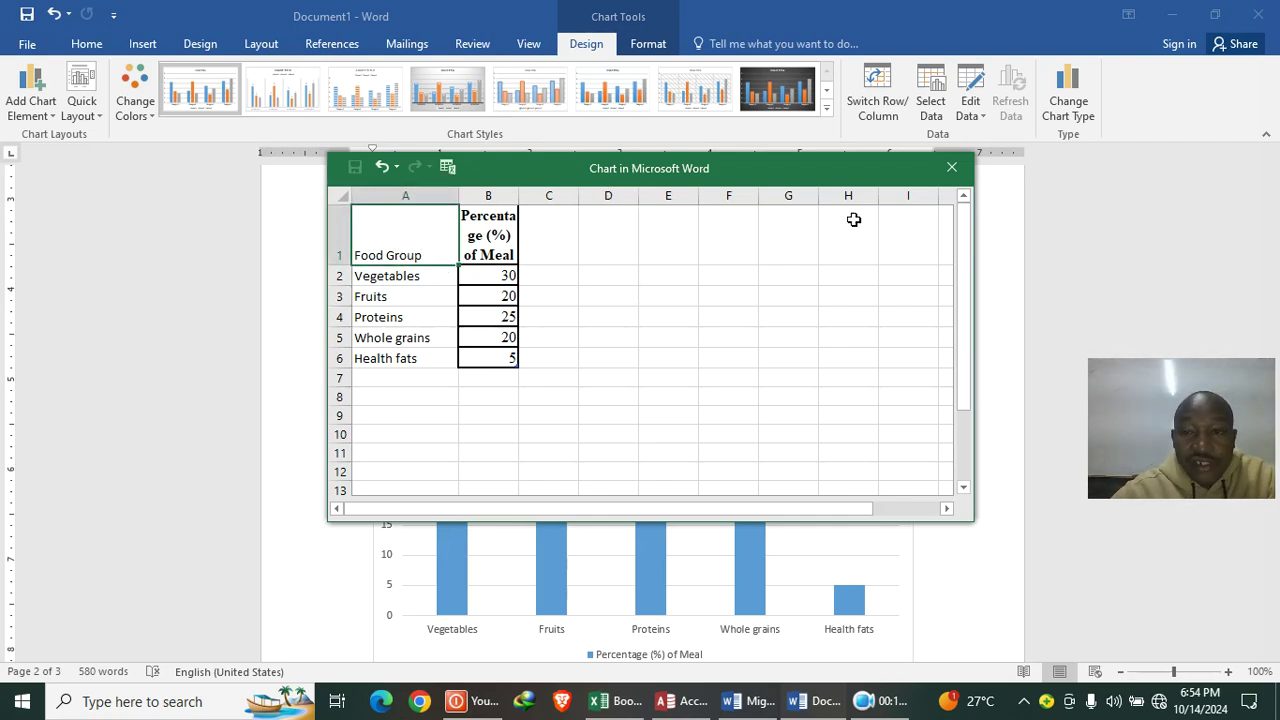
left_click(952, 168)
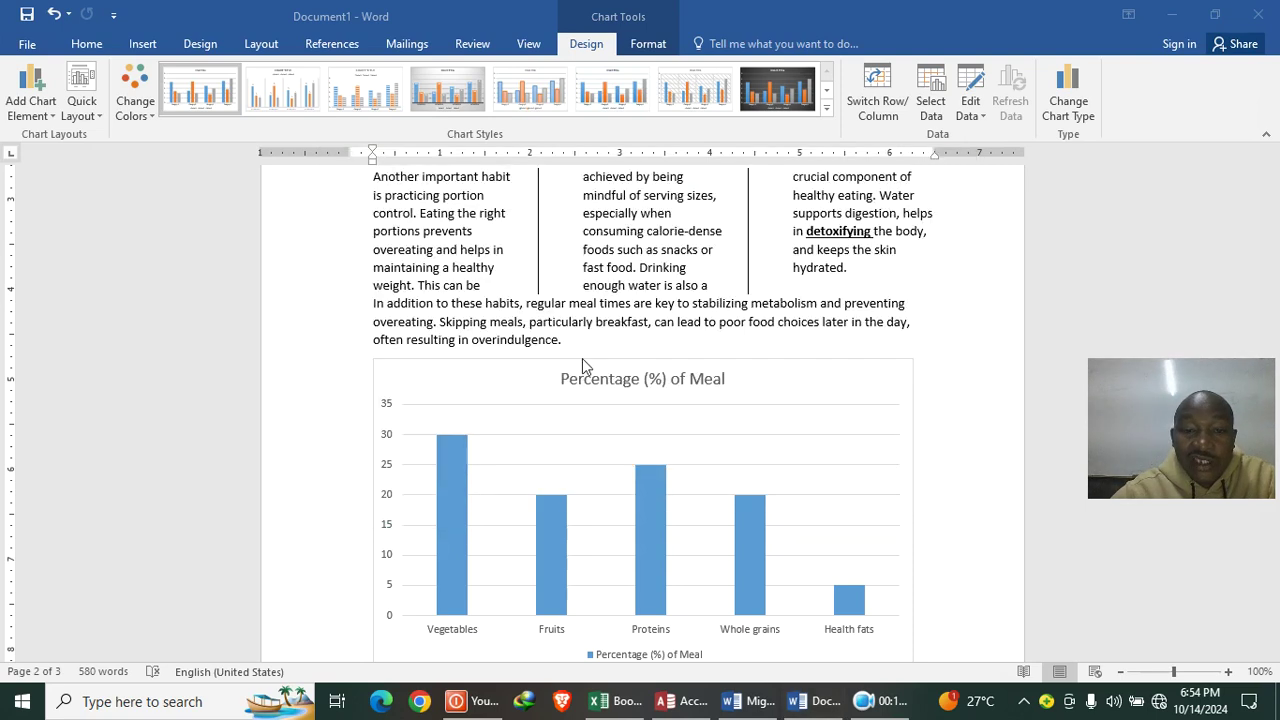
Step: Review the finished chart, the food group table and the formatted text, and read task f in the question document
scroll(479, 443, "down", 2)
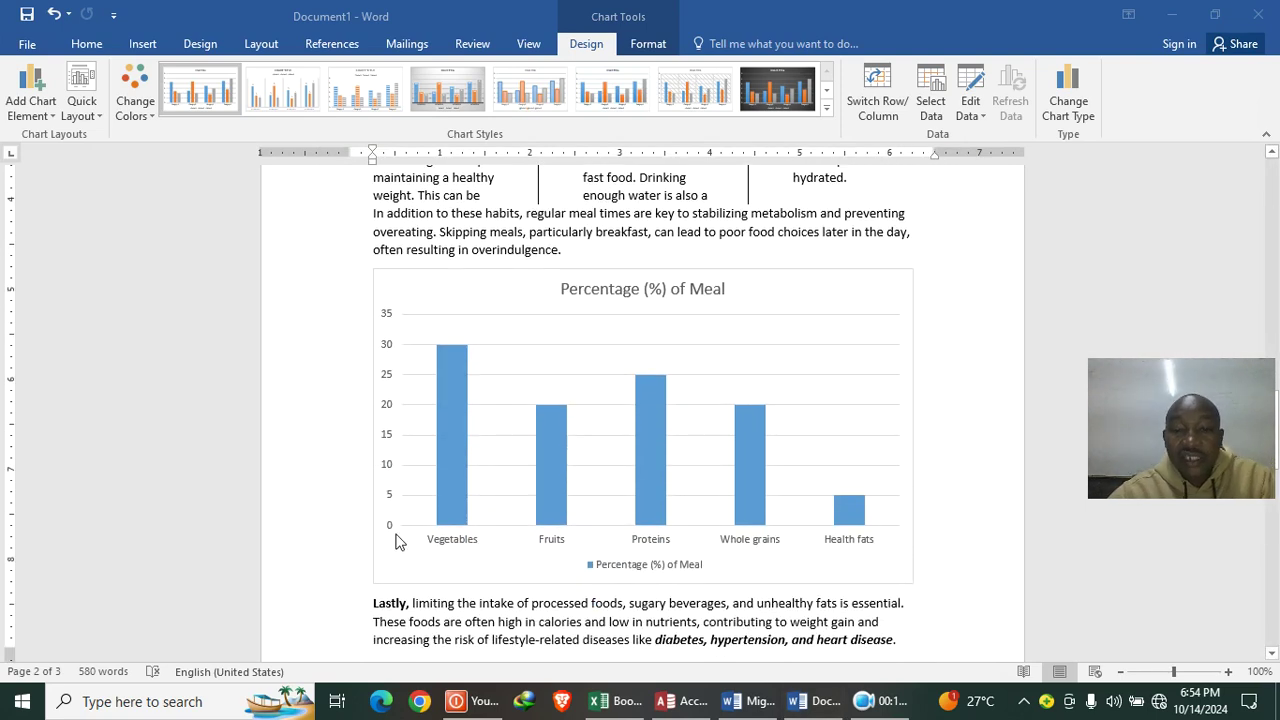
scroll(398, 541, "down", 1)
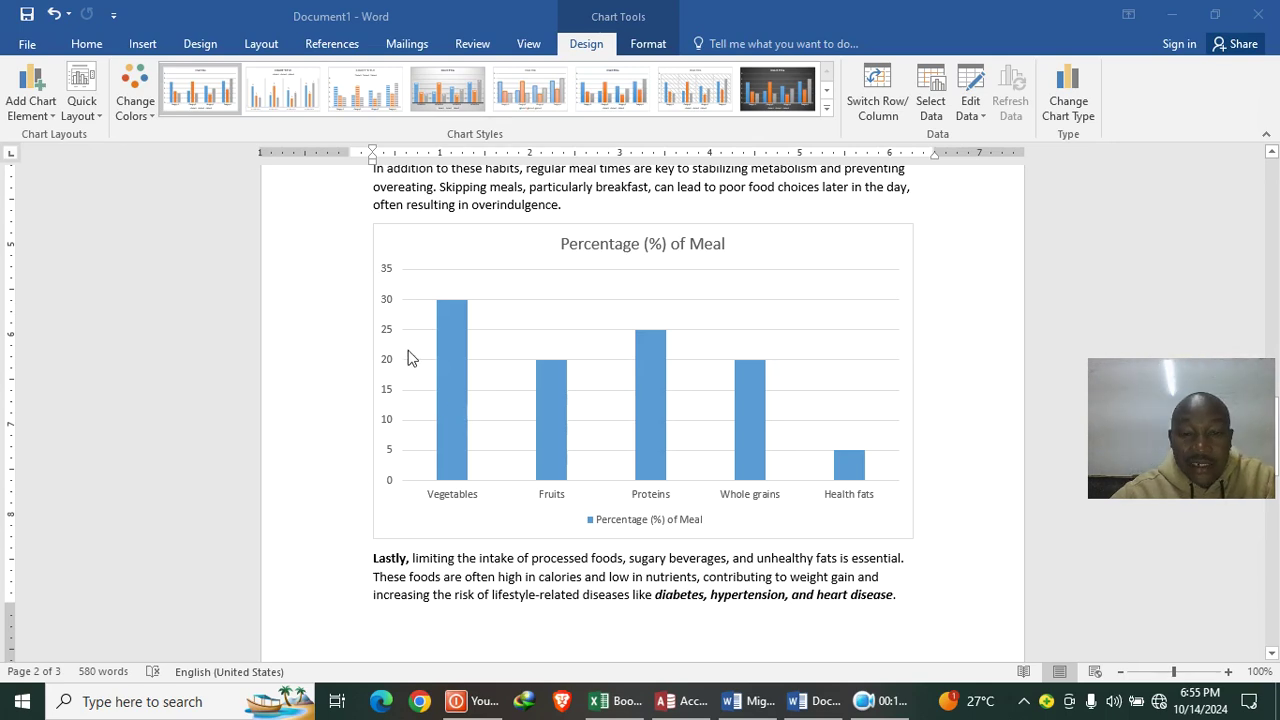
scroll(508, 354, "down", 12)
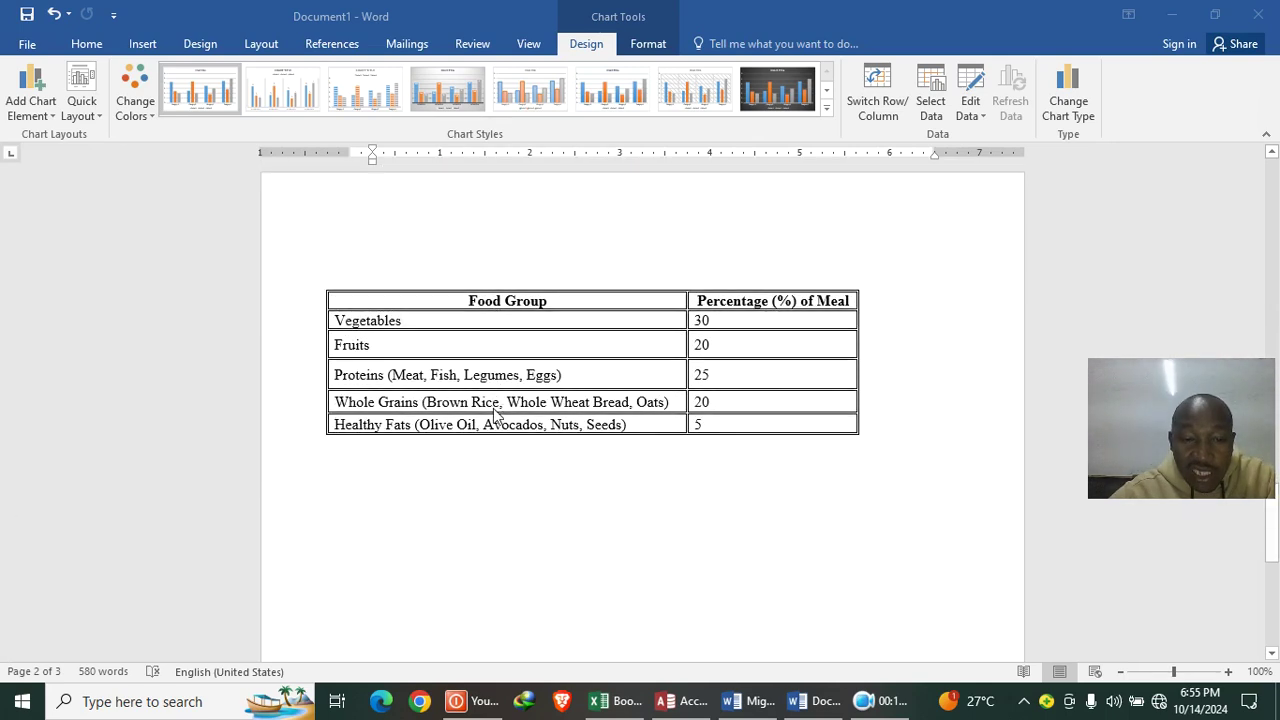
scroll(550, 505, "down", 5)
key("alt+Tab")
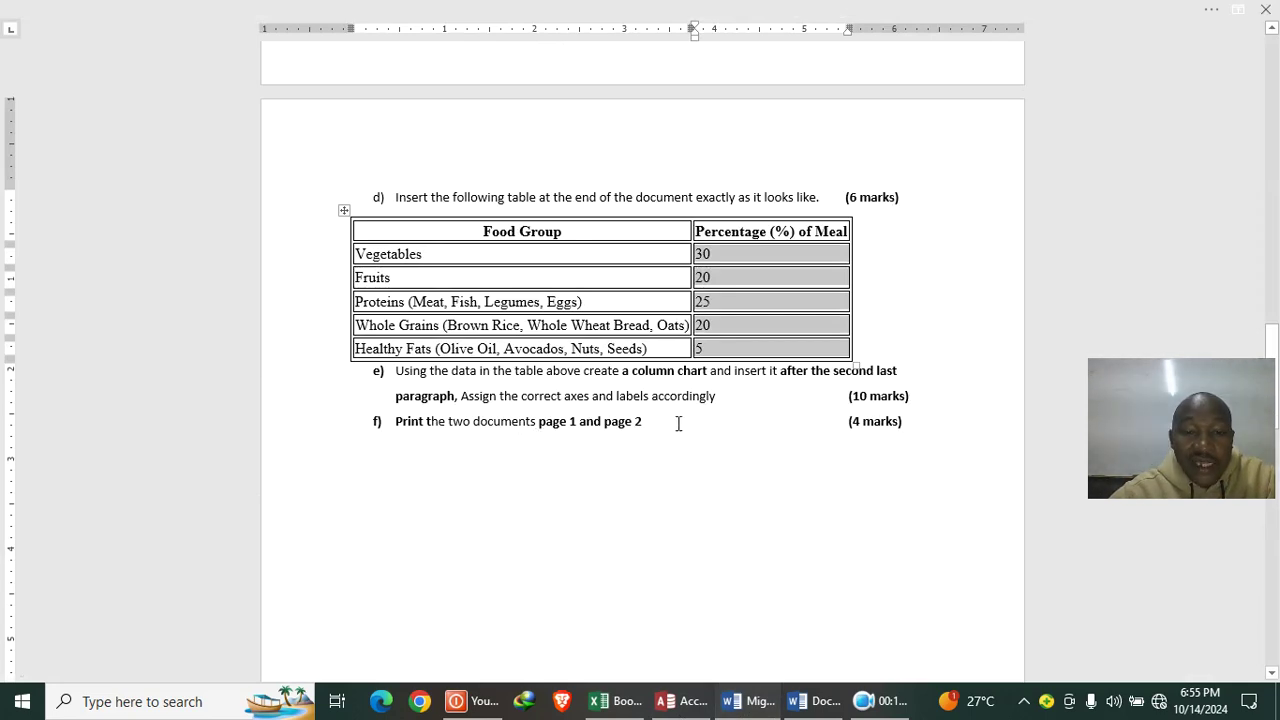
left_click_drag(677, 423, 396, 424)
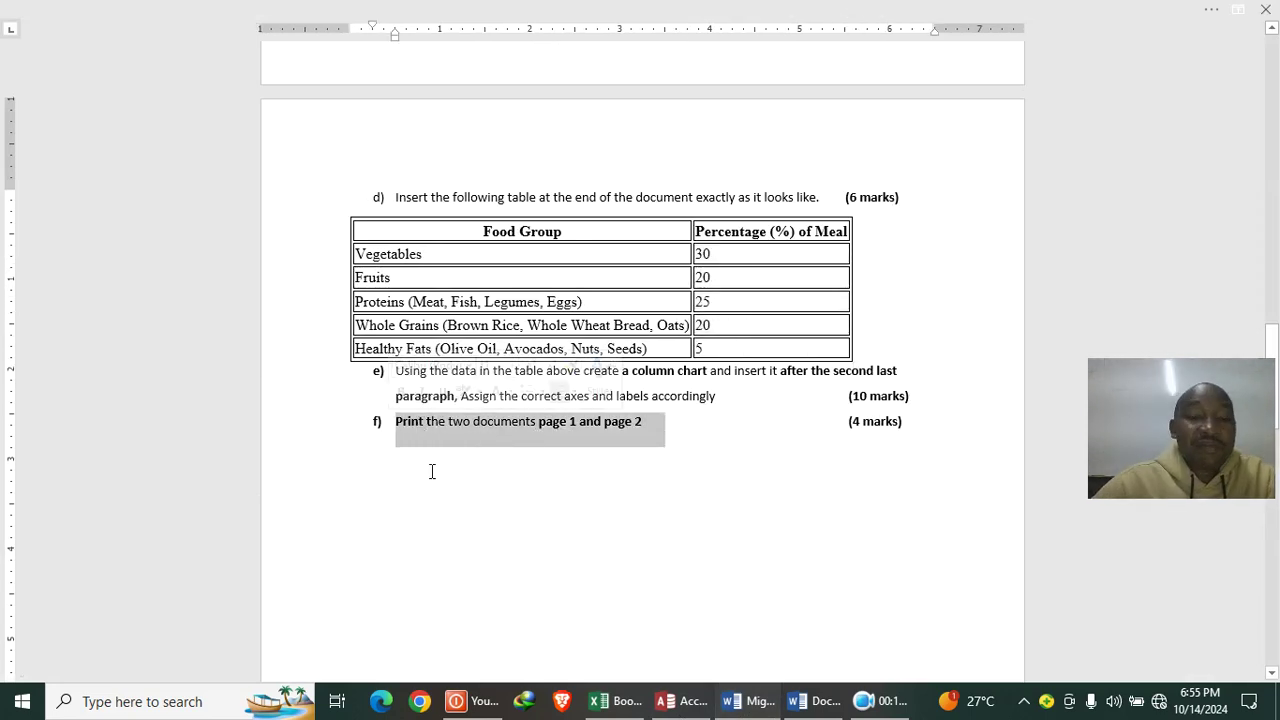
left_click(813, 701)
scroll(607, 485, "up", 5)
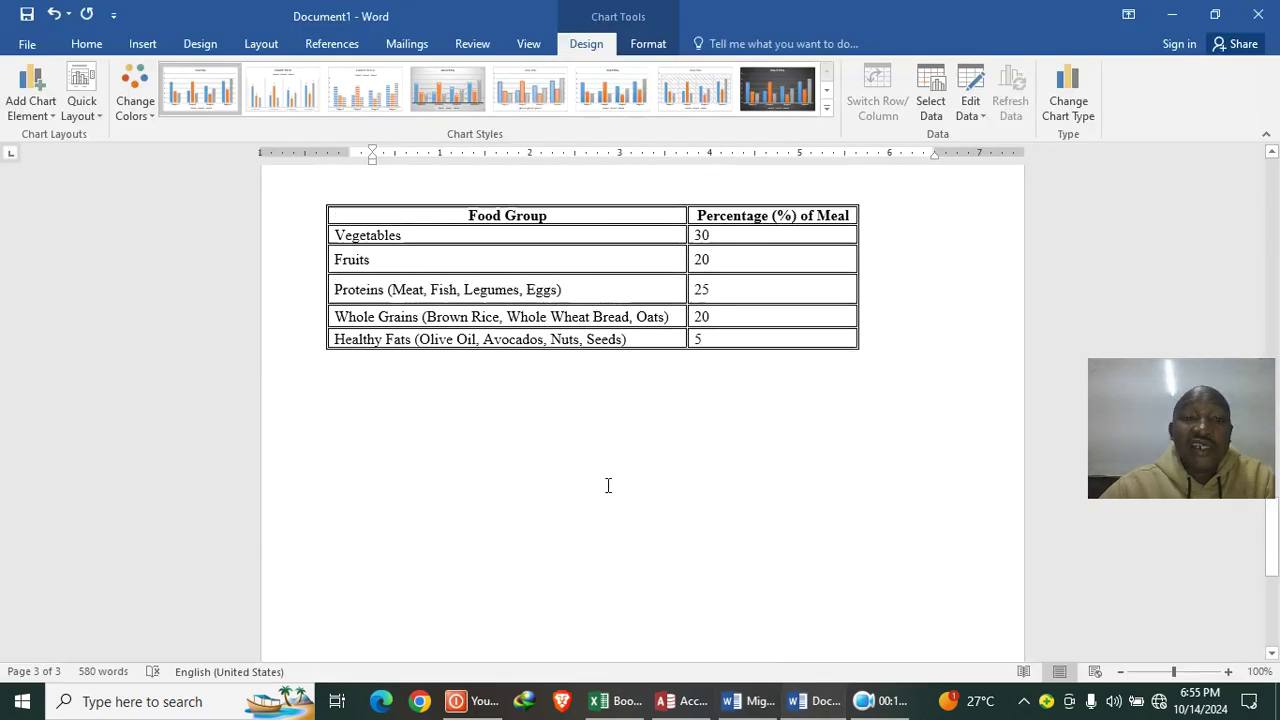
scroll(607, 485, "up", 10)
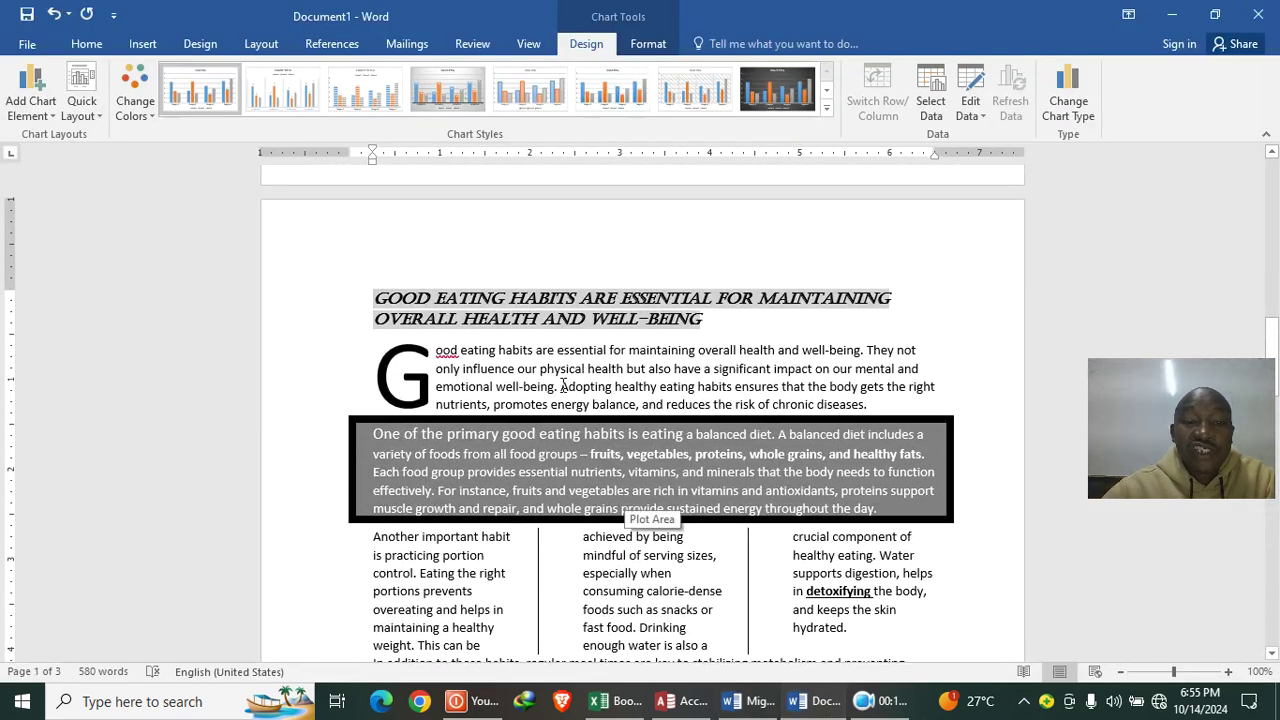
scroll(513, 400, "down", 10)
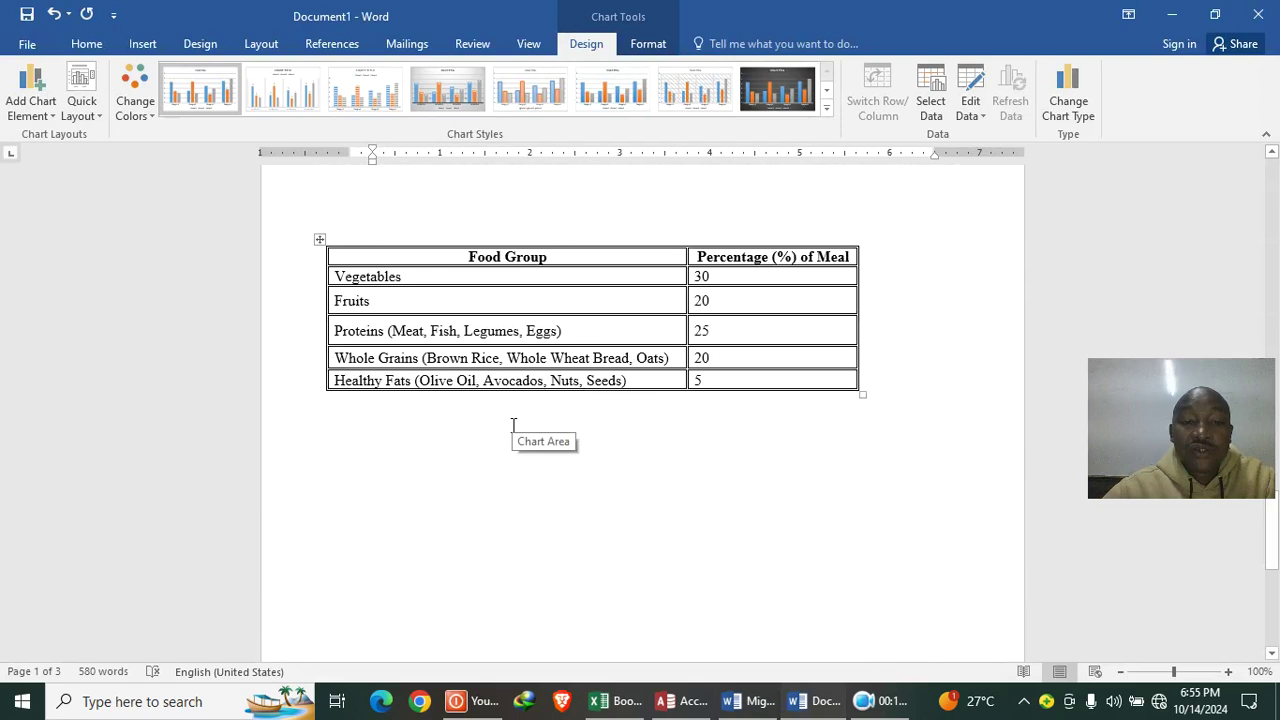